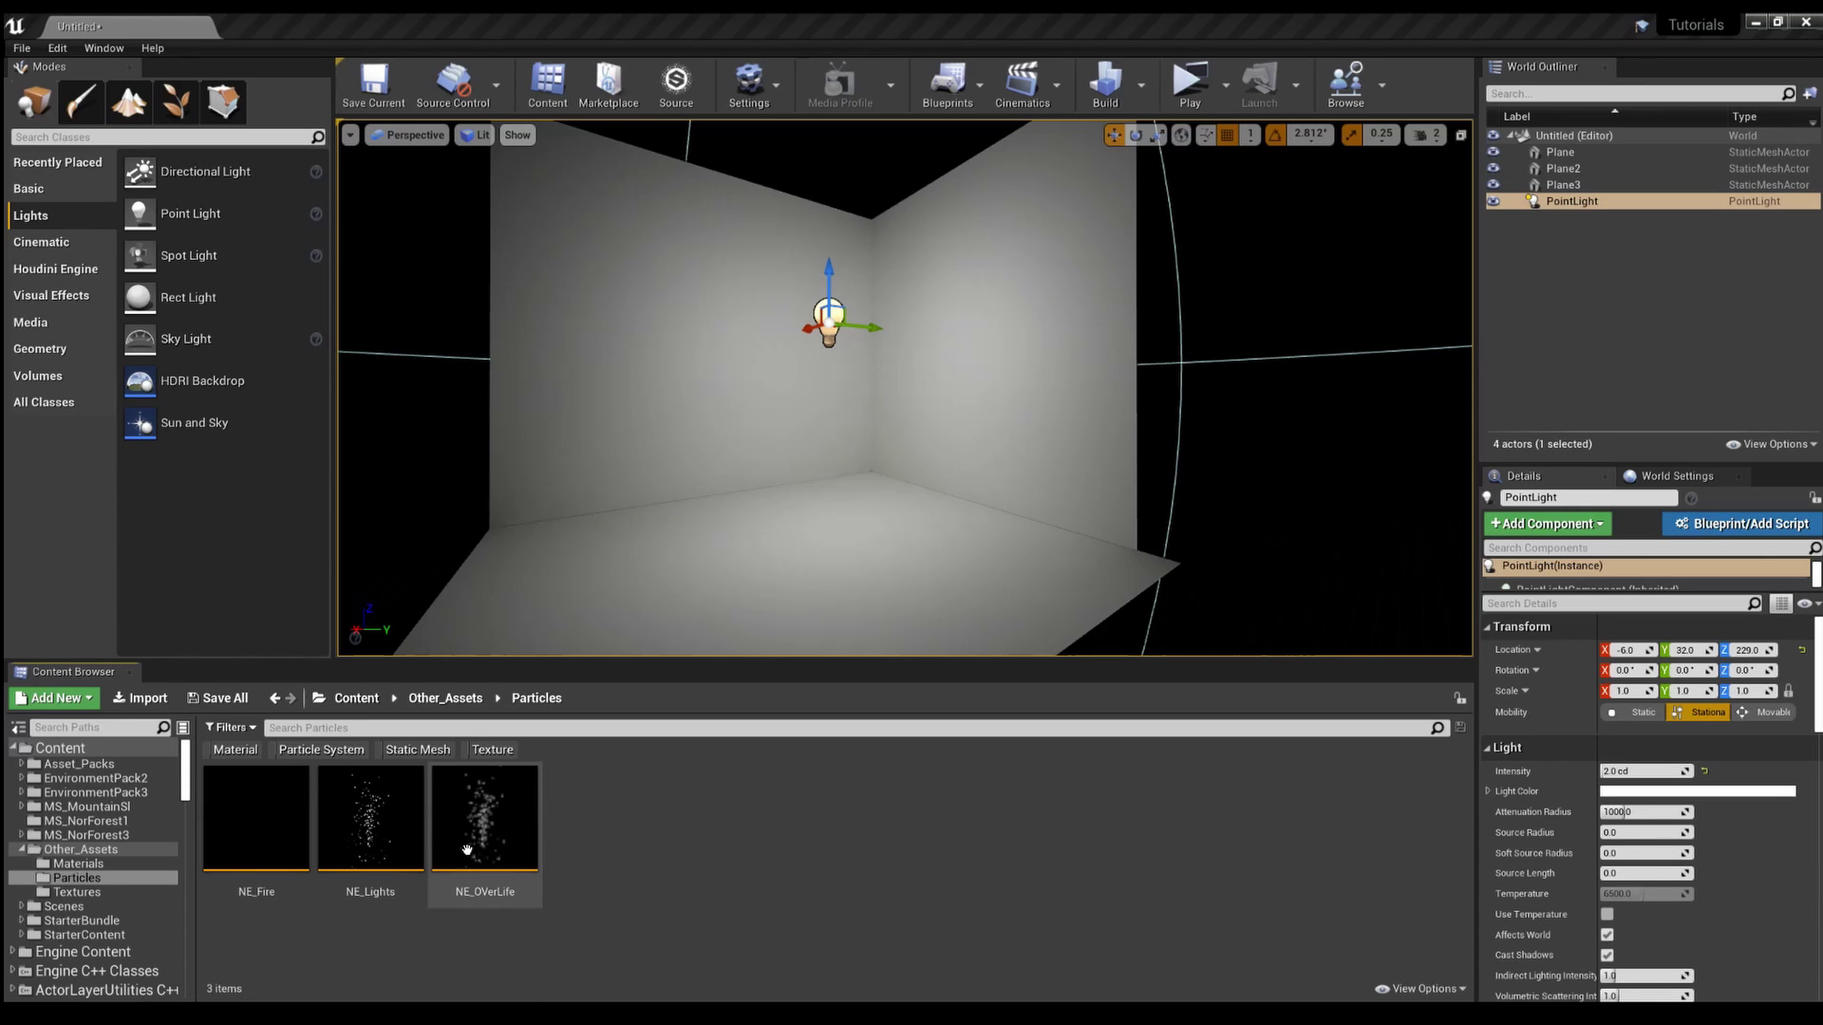
Step: Open the NE_Lights asset from the Particles folder in the Niagara emitter editor
{"action": "double_click", "coordinate": [378, 850]}
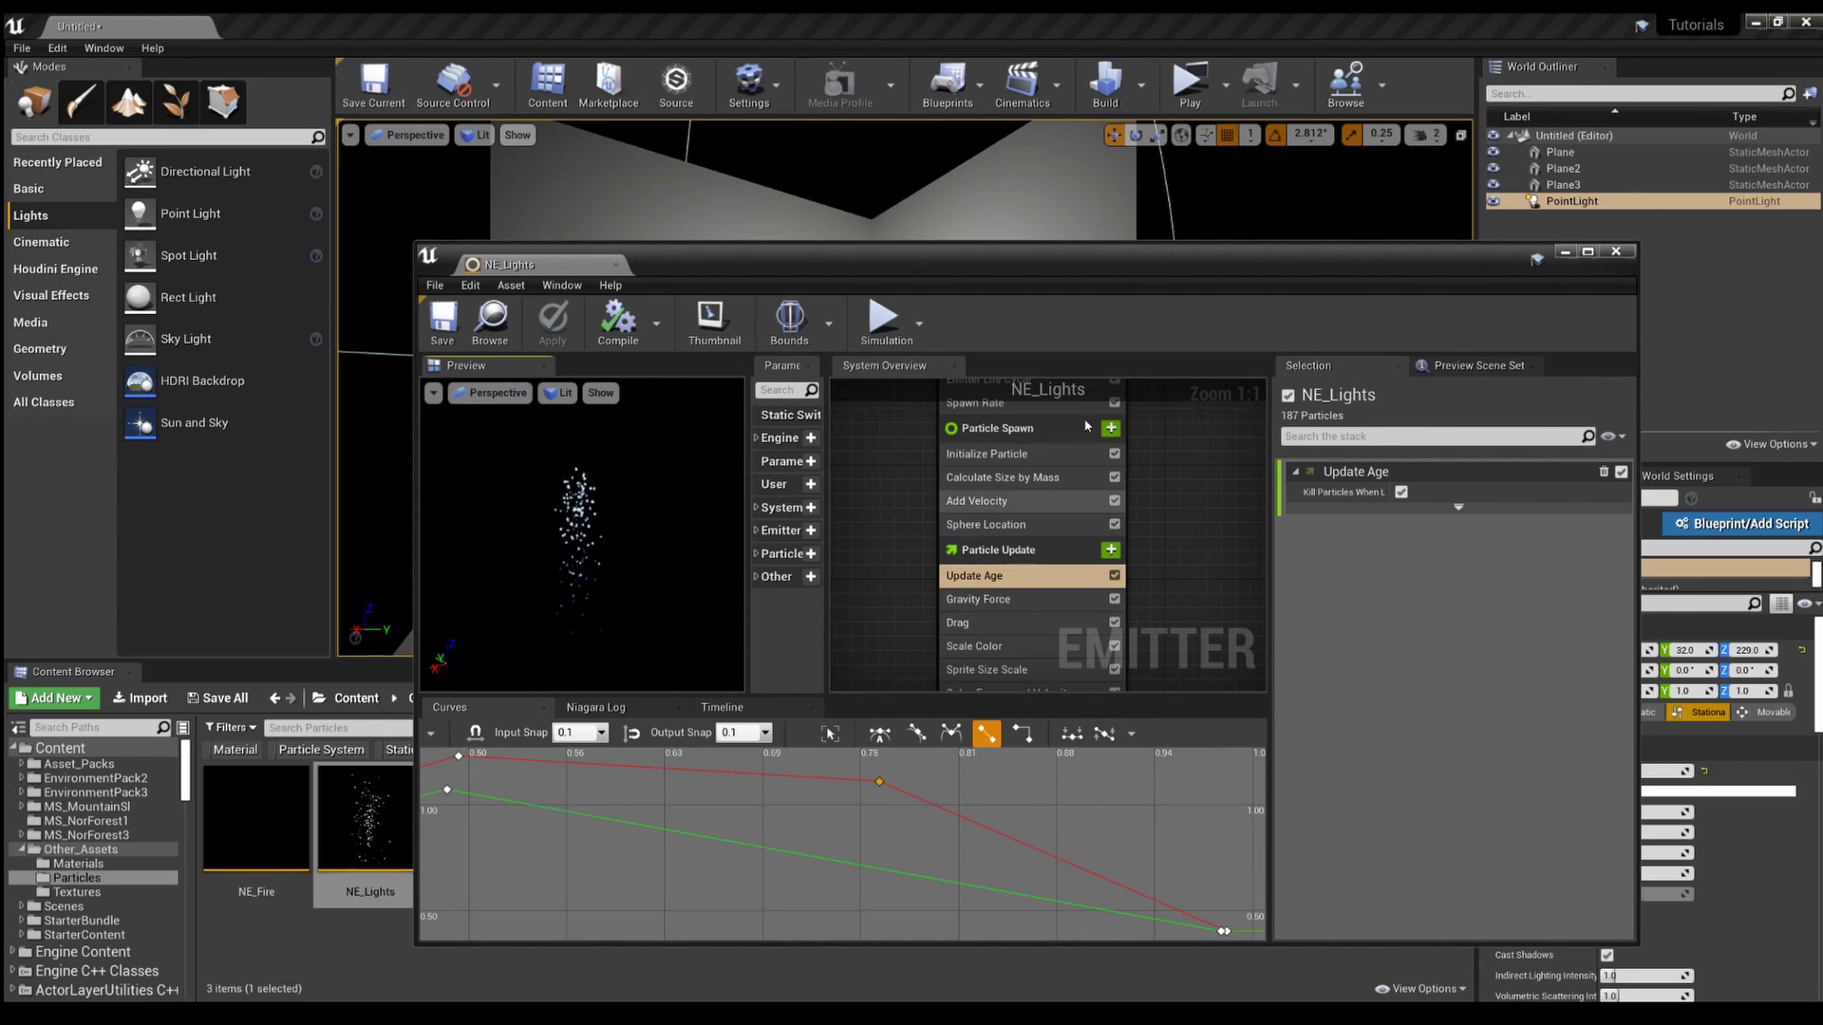
Step: Add a Light Renderer beside the Sprite Renderer in NE_Lights, keeping Radius Scale at 1.0
{"action": "left_click", "coordinate": [1589, 254]}
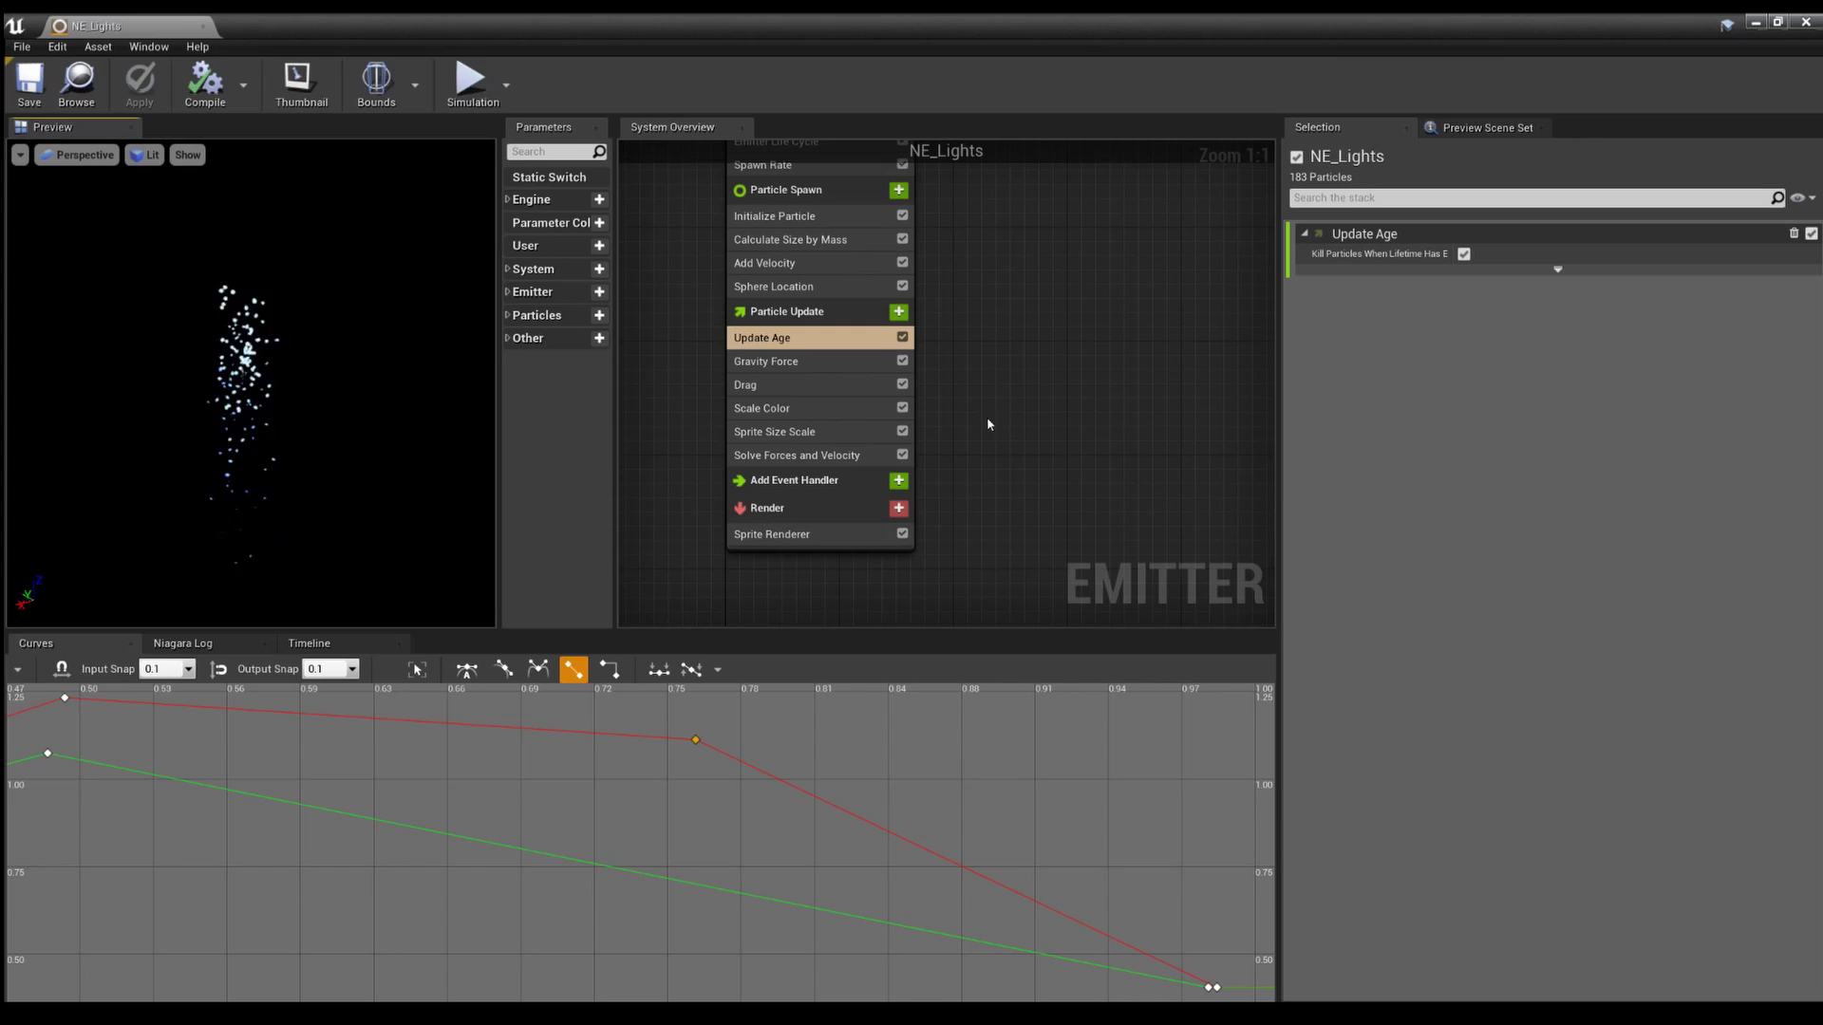
{"action": "mouse_move", "coordinate": [987, 417]}
{"action": "right_mouse_down"}
{"action": "mouse_move", "coordinate": [1023, 483]}
{"action": "mouse_move", "coordinate": [988, 436]}
{"action": "right_mouse_up"}
{"action": "scroll", "coordinate": [1025, 489], "scroll_direction": "down", "scroll_amount": 2}
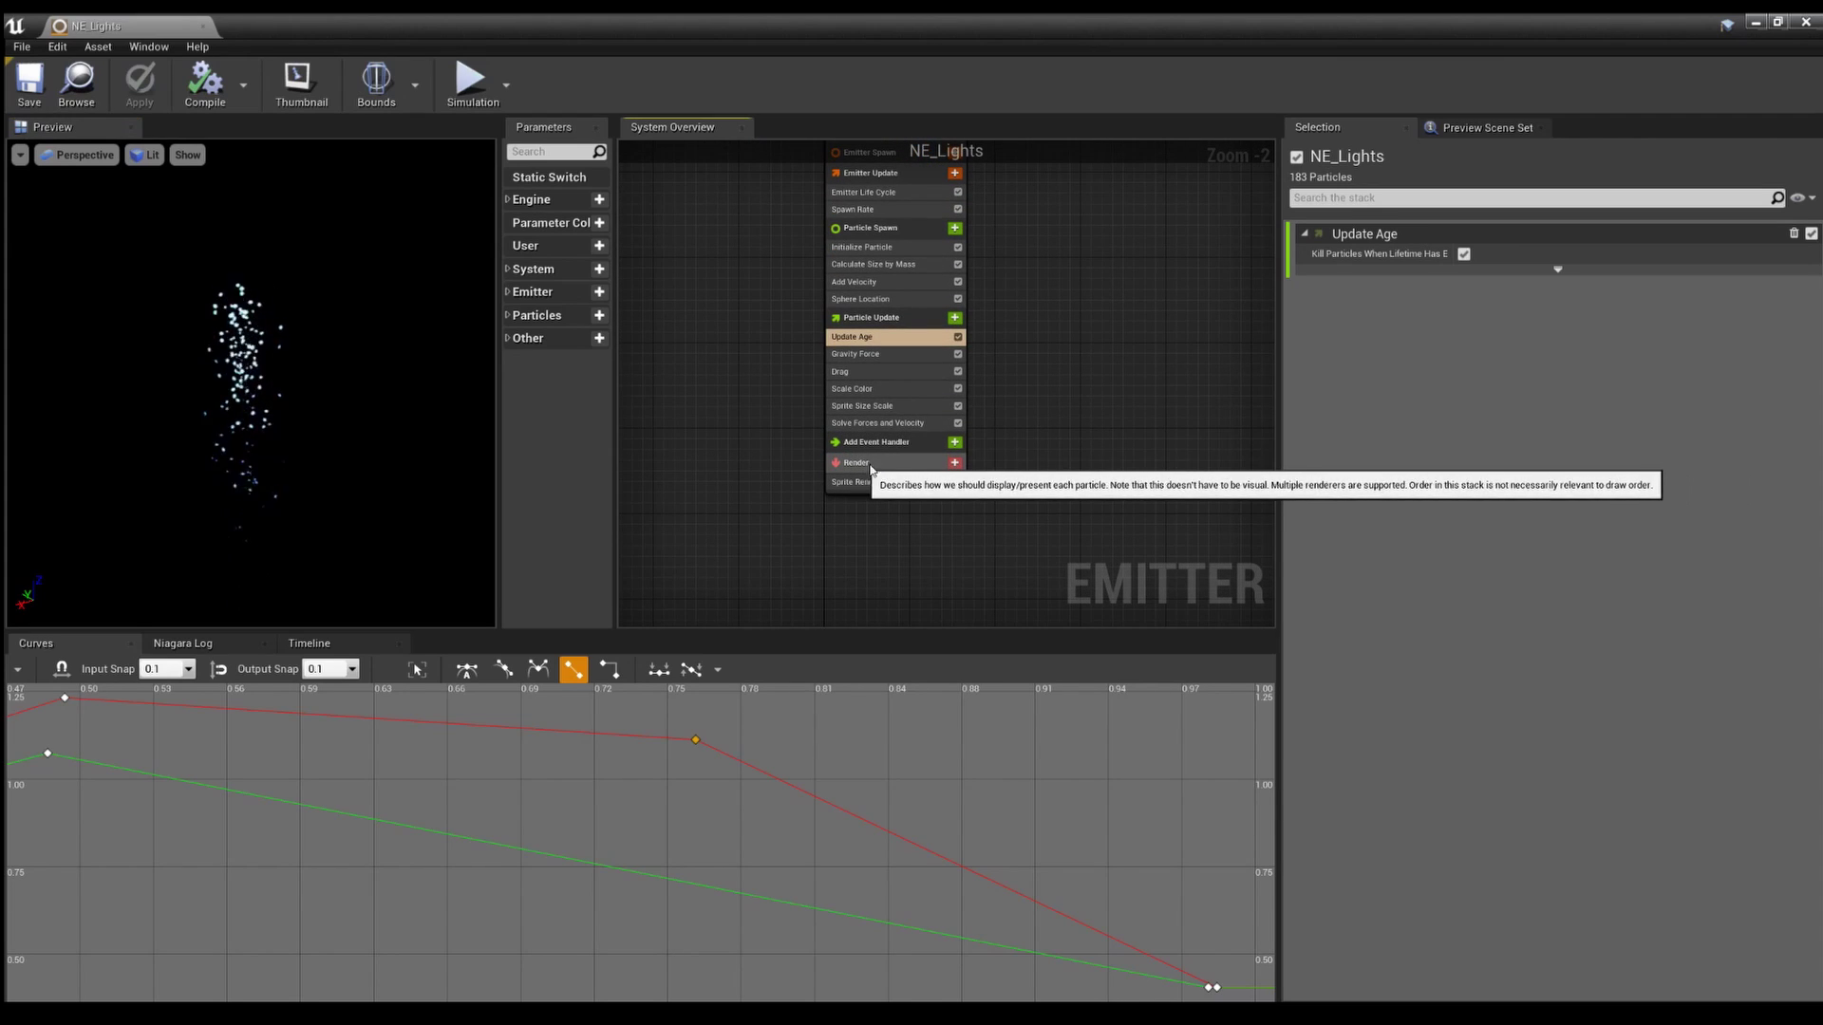
{"action": "left_click", "coordinate": [954, 462]}
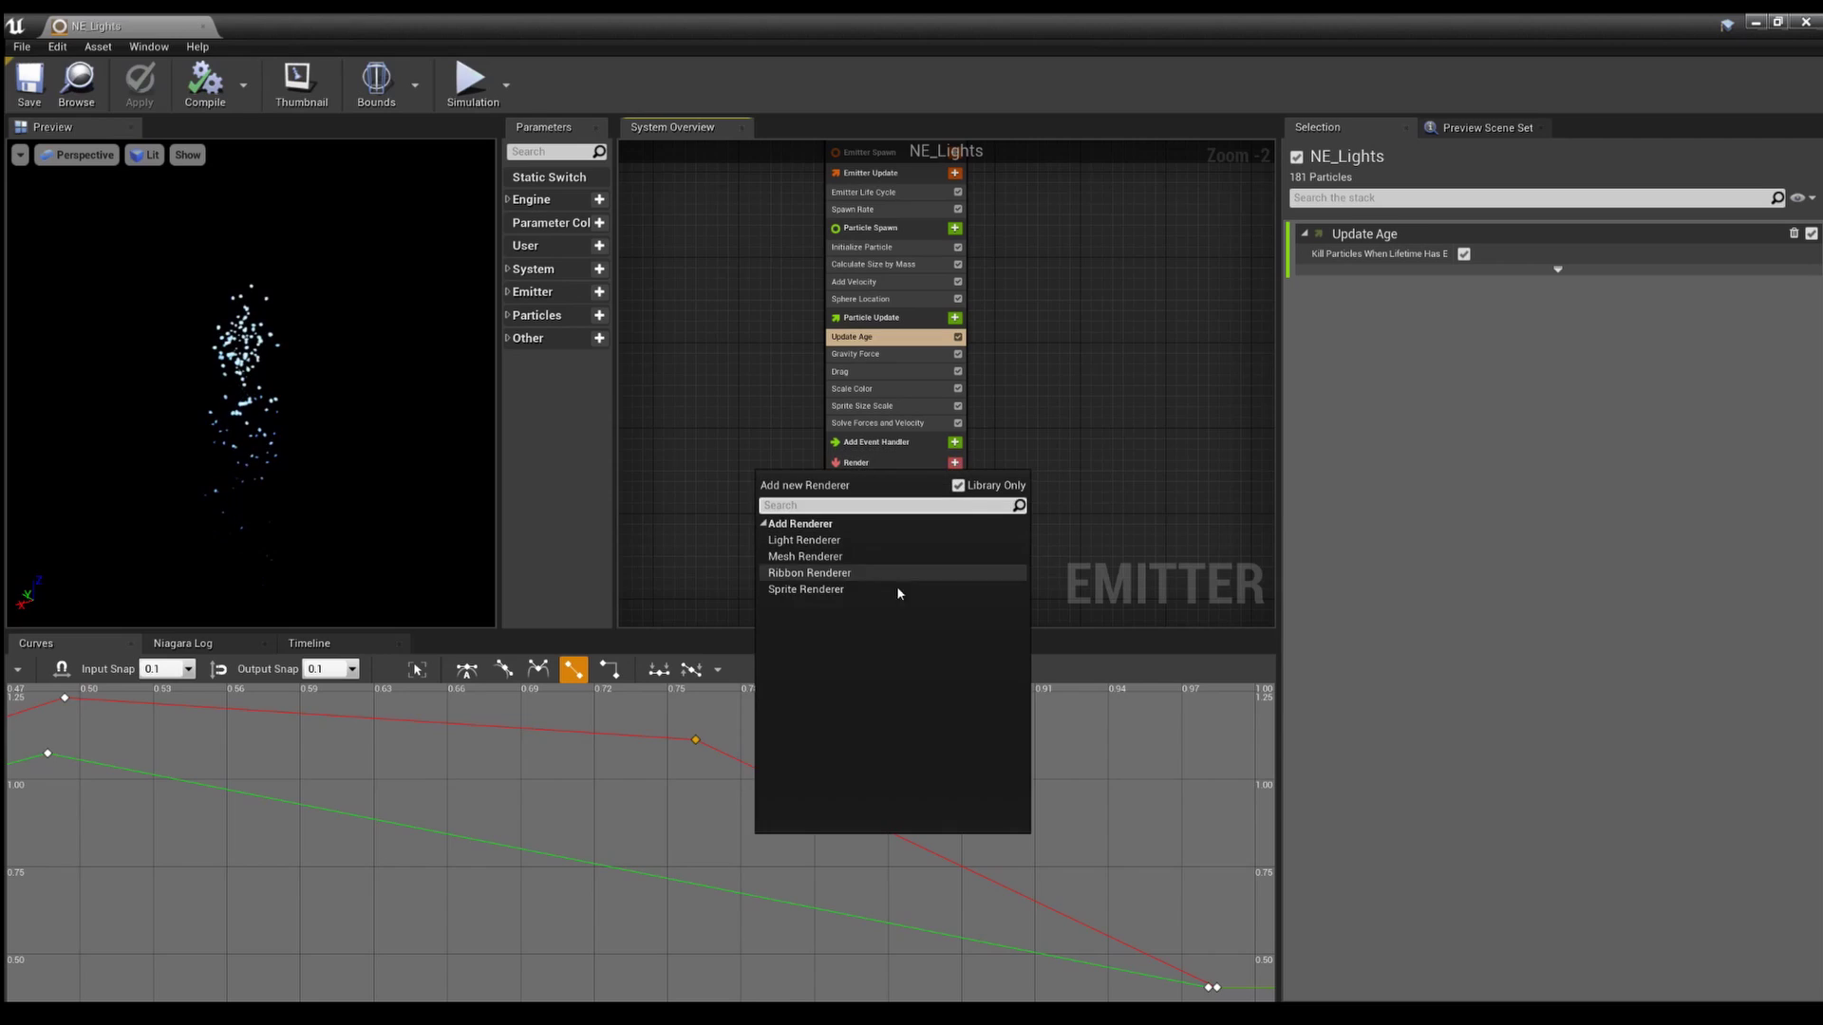
{"action": "left_click", "coordinate": [809, 542]}
{"action": "left_click", "coordinate": [902, 501]}
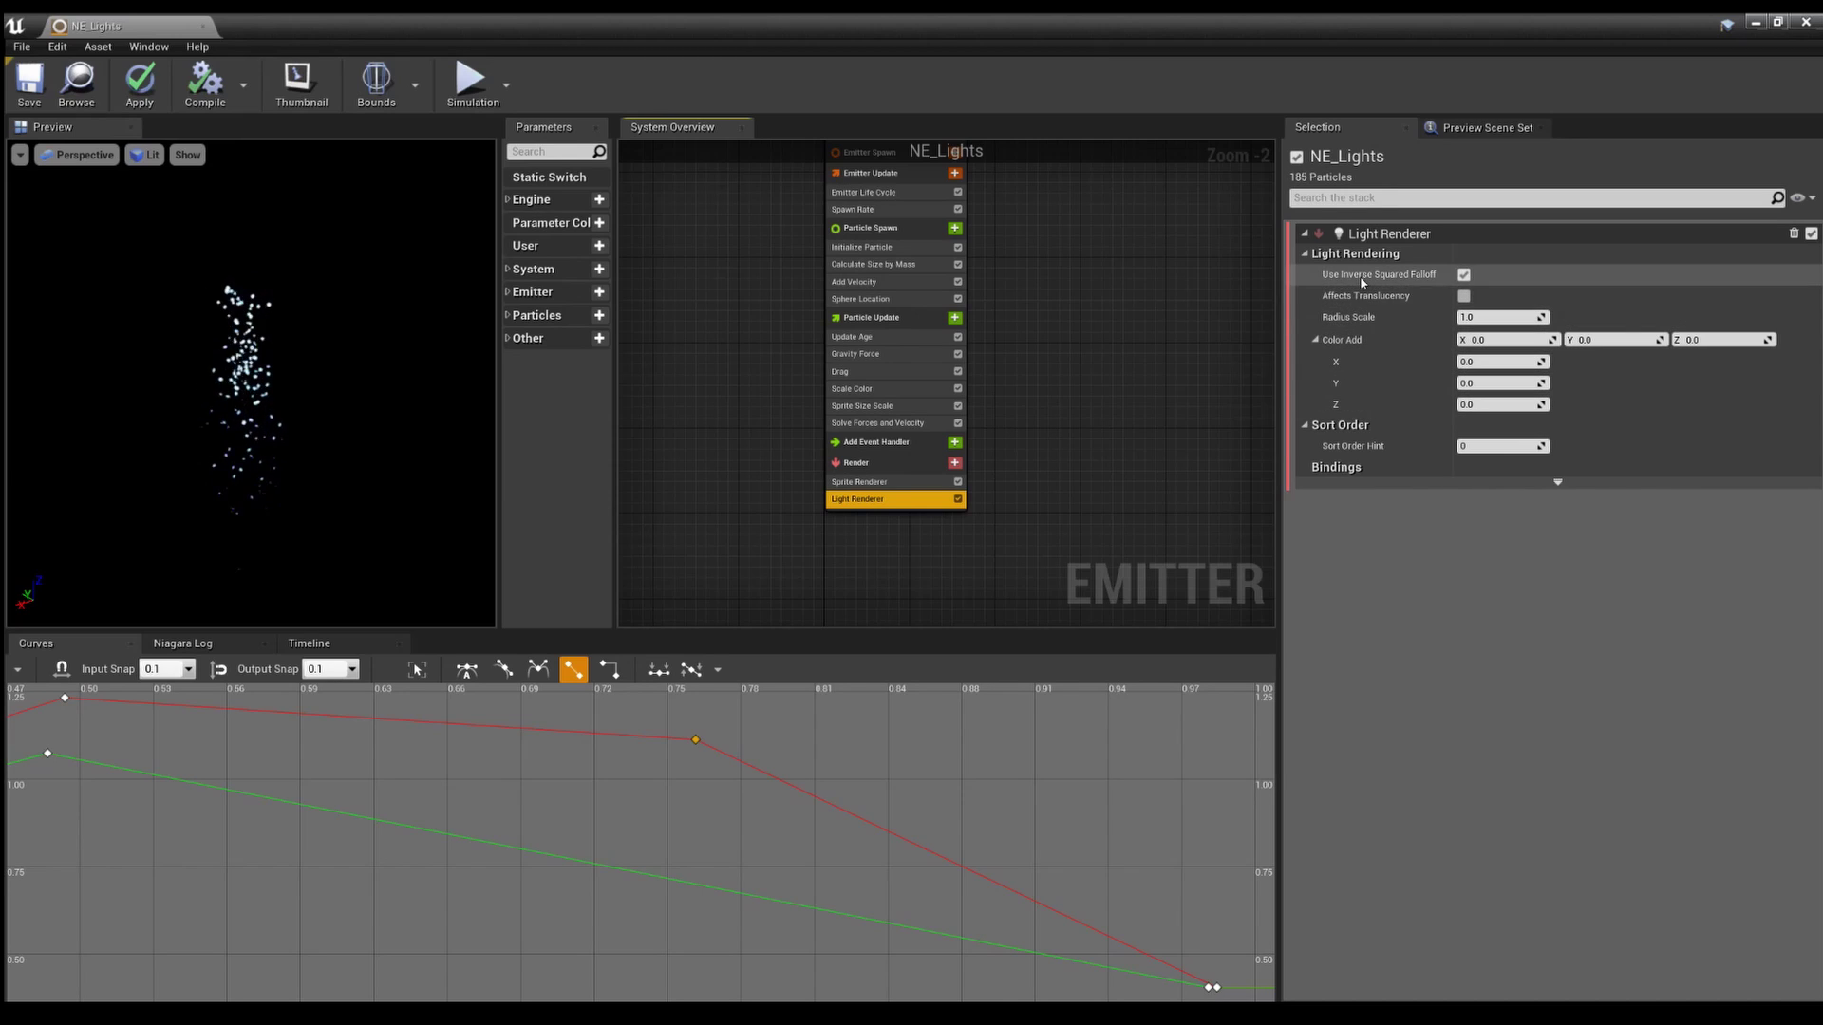
Step: Add a Set Variables module for Particles.LightRadius to Particle Update, found by searching 'light'
{"action": "scroll", "coordinate": [949, 401], "scroll_direction": "up", "scroll_amount": 2}
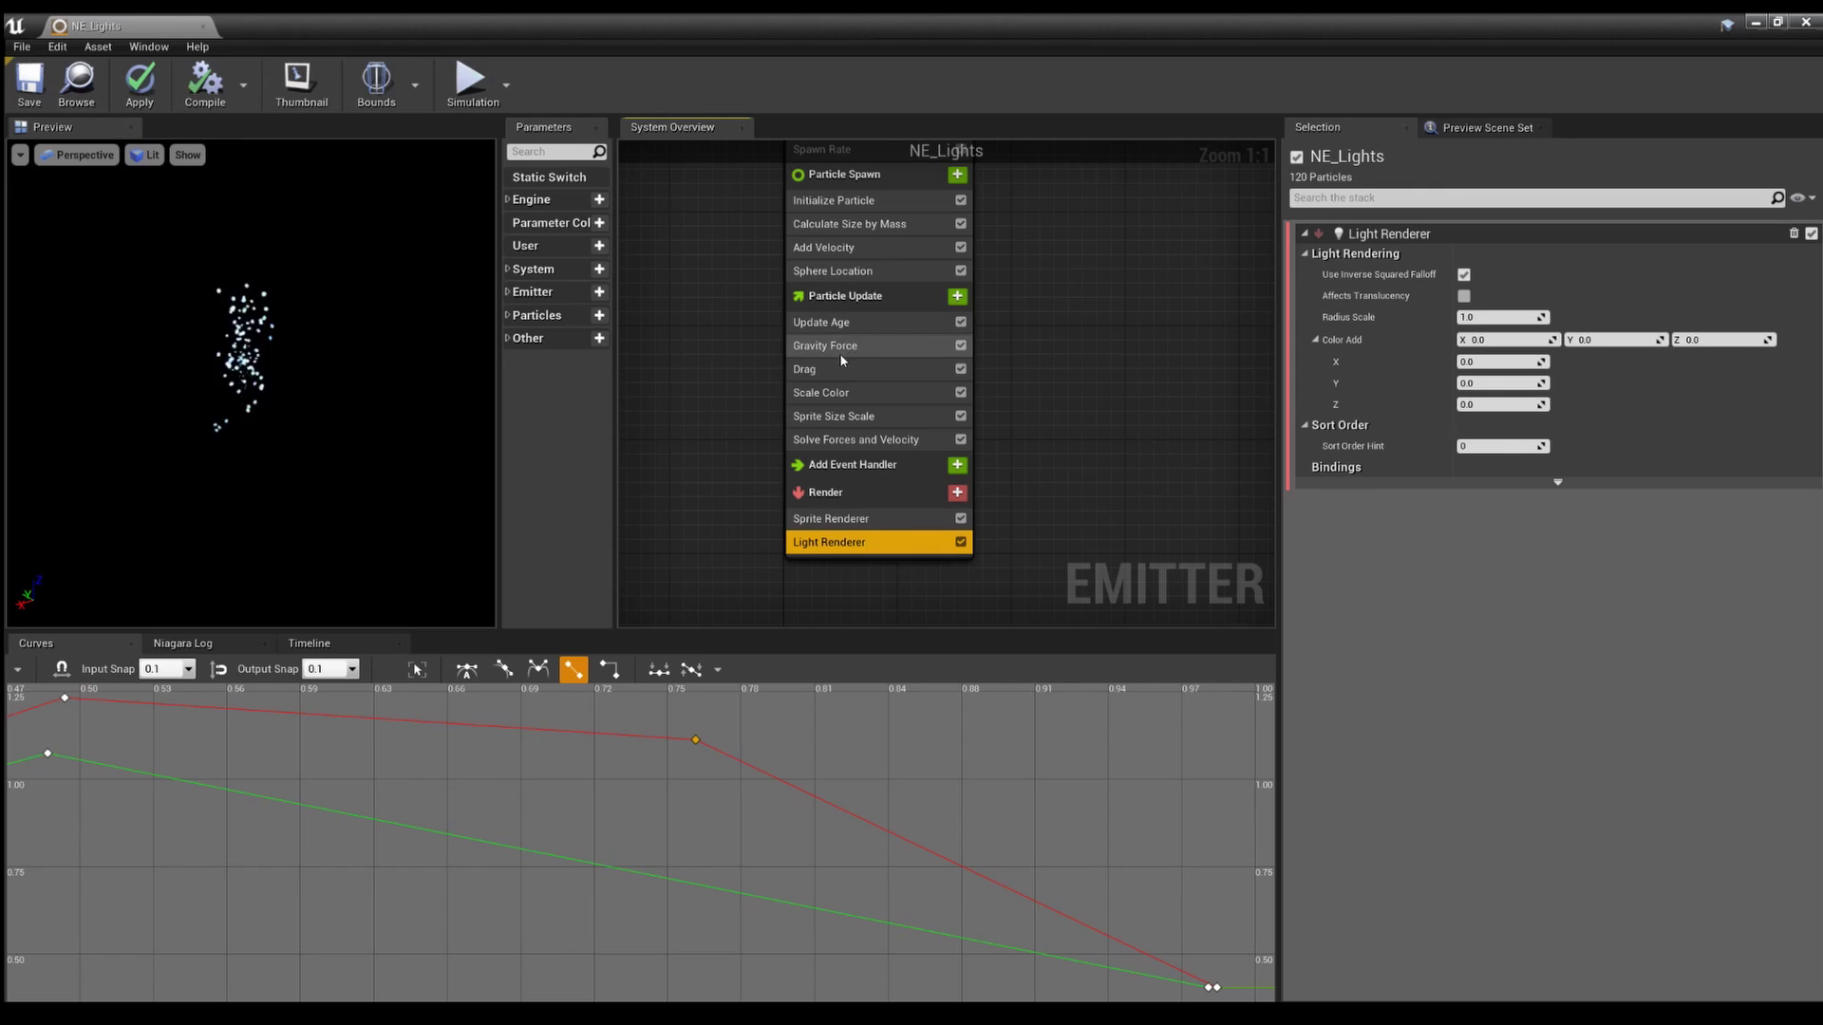
{"action": "left_click", "coordinate": [958, 298]}
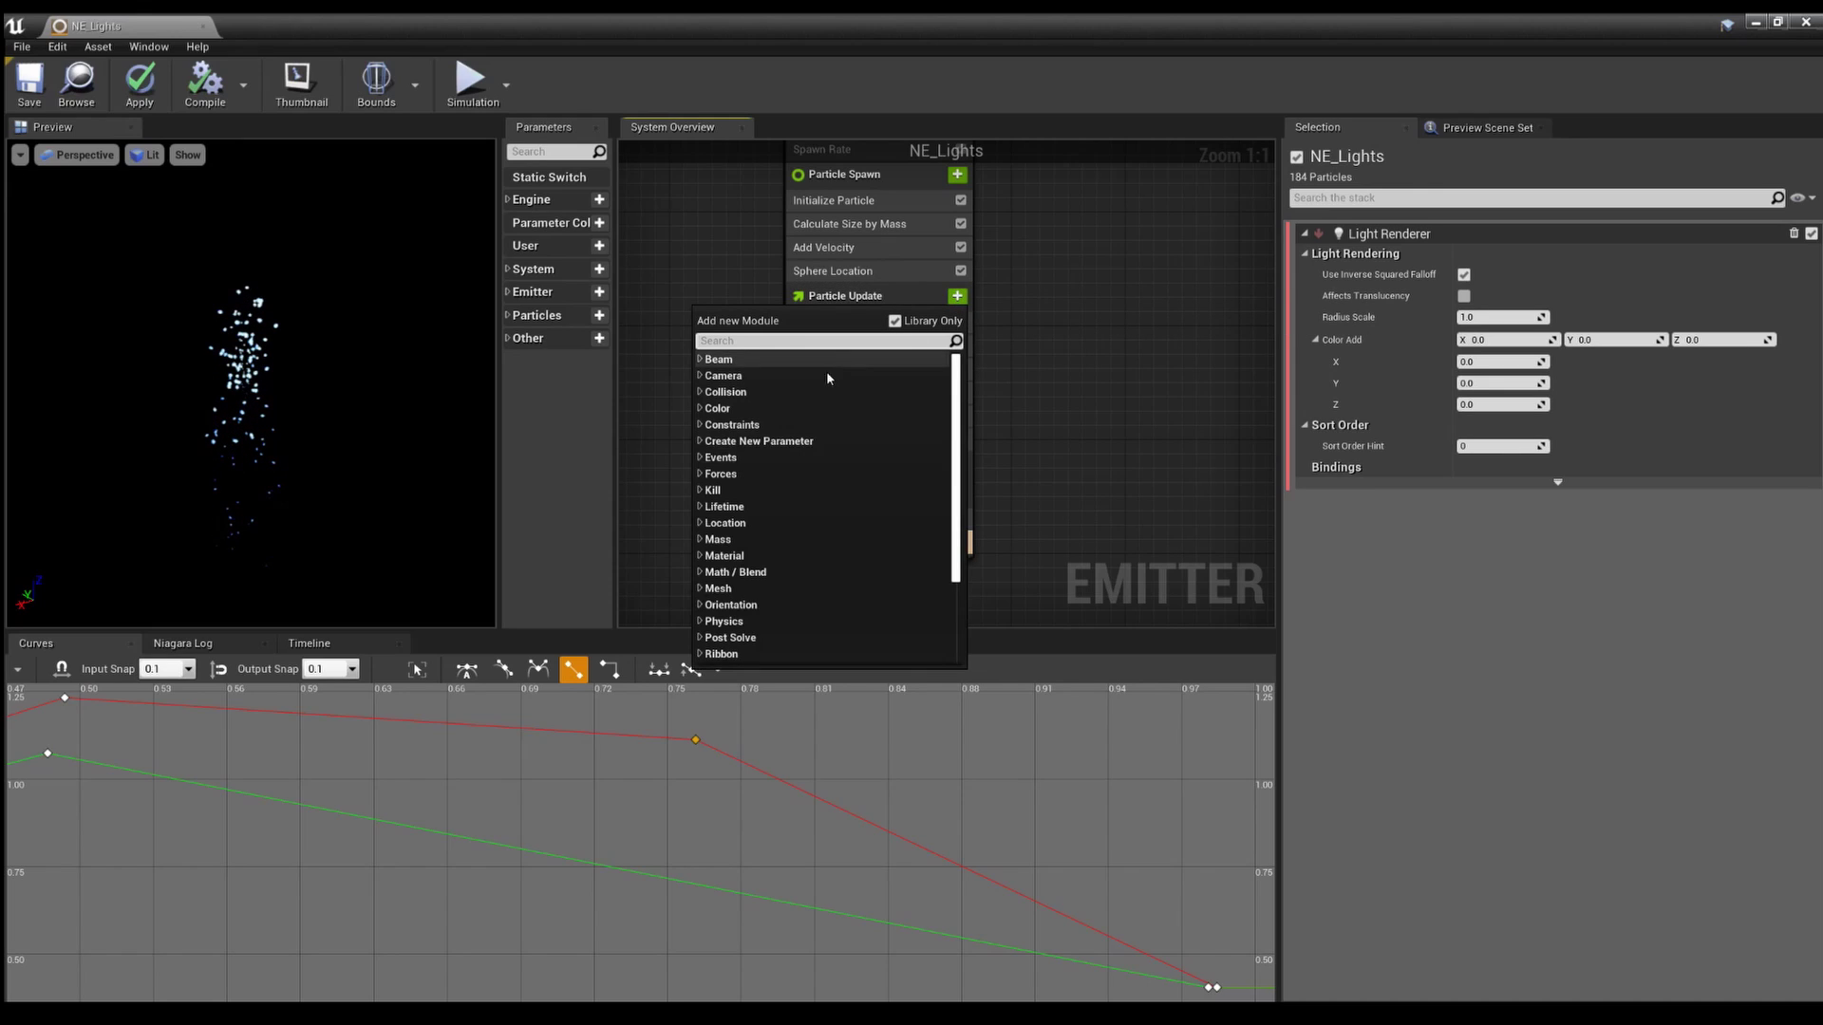
{"action": "type", "text": "light"}
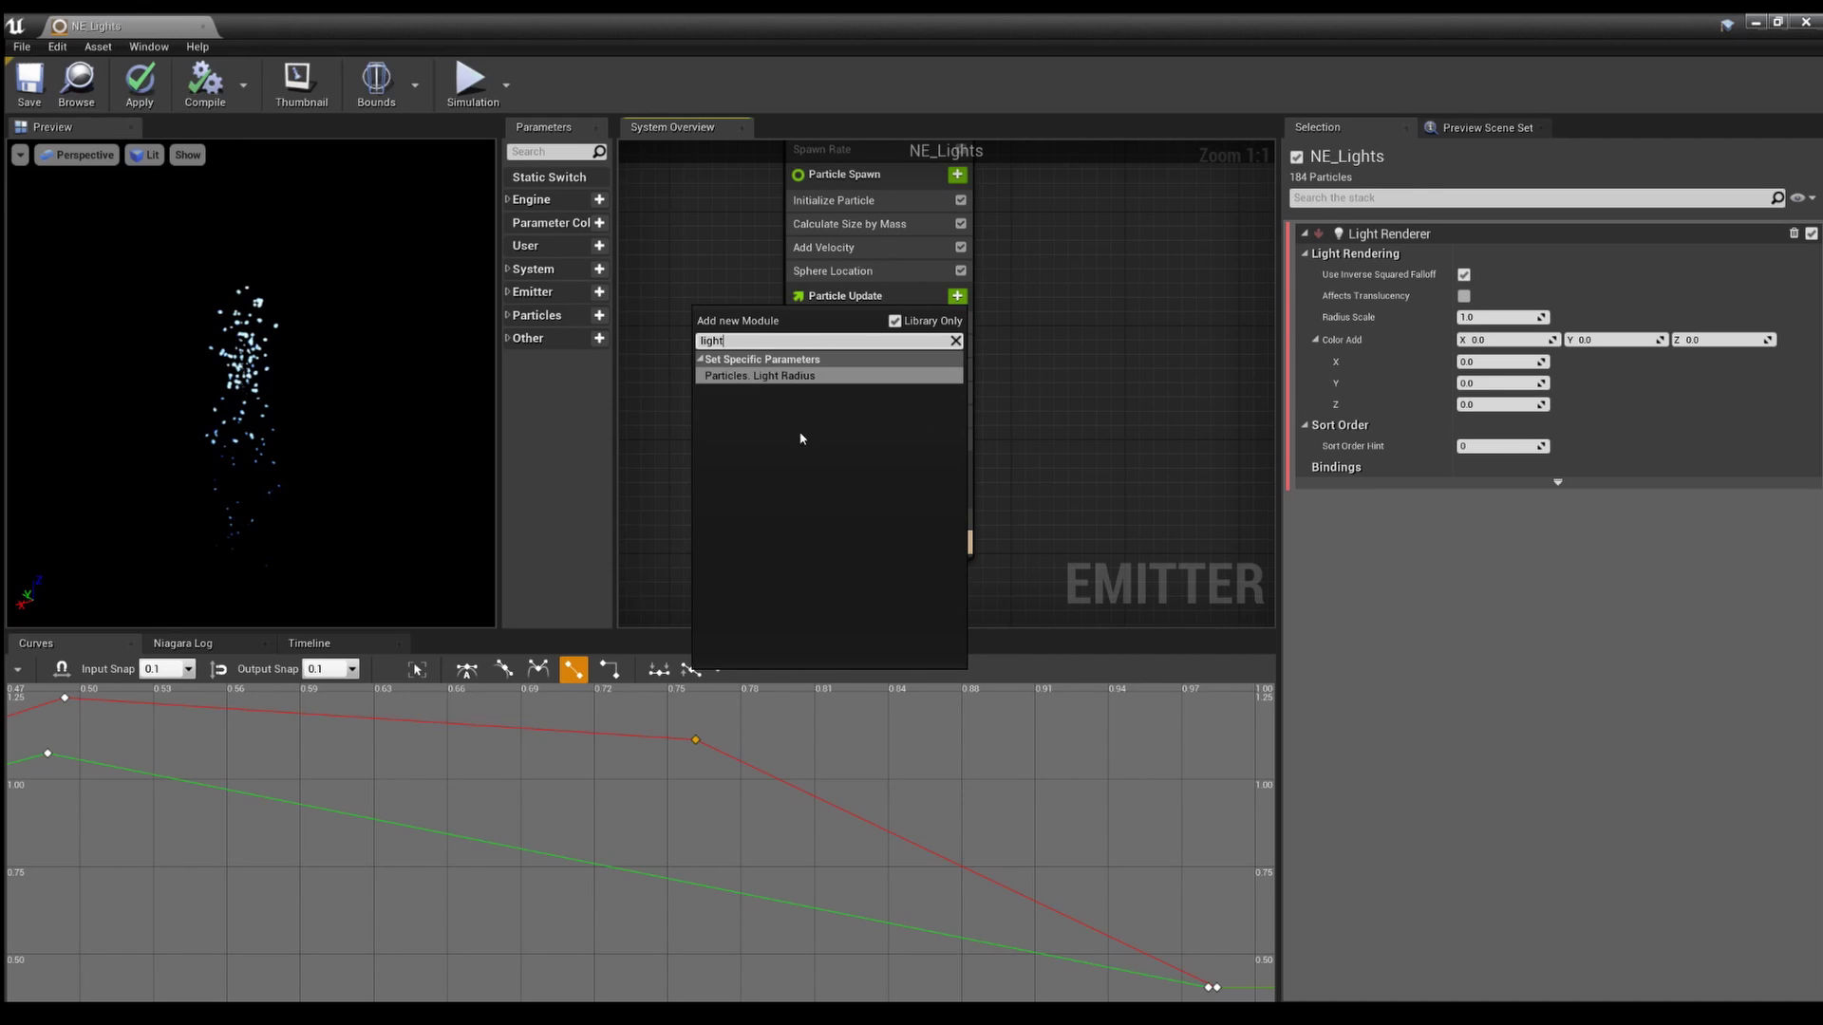
{"action": "left_click", "coordinate": [750, 376]}
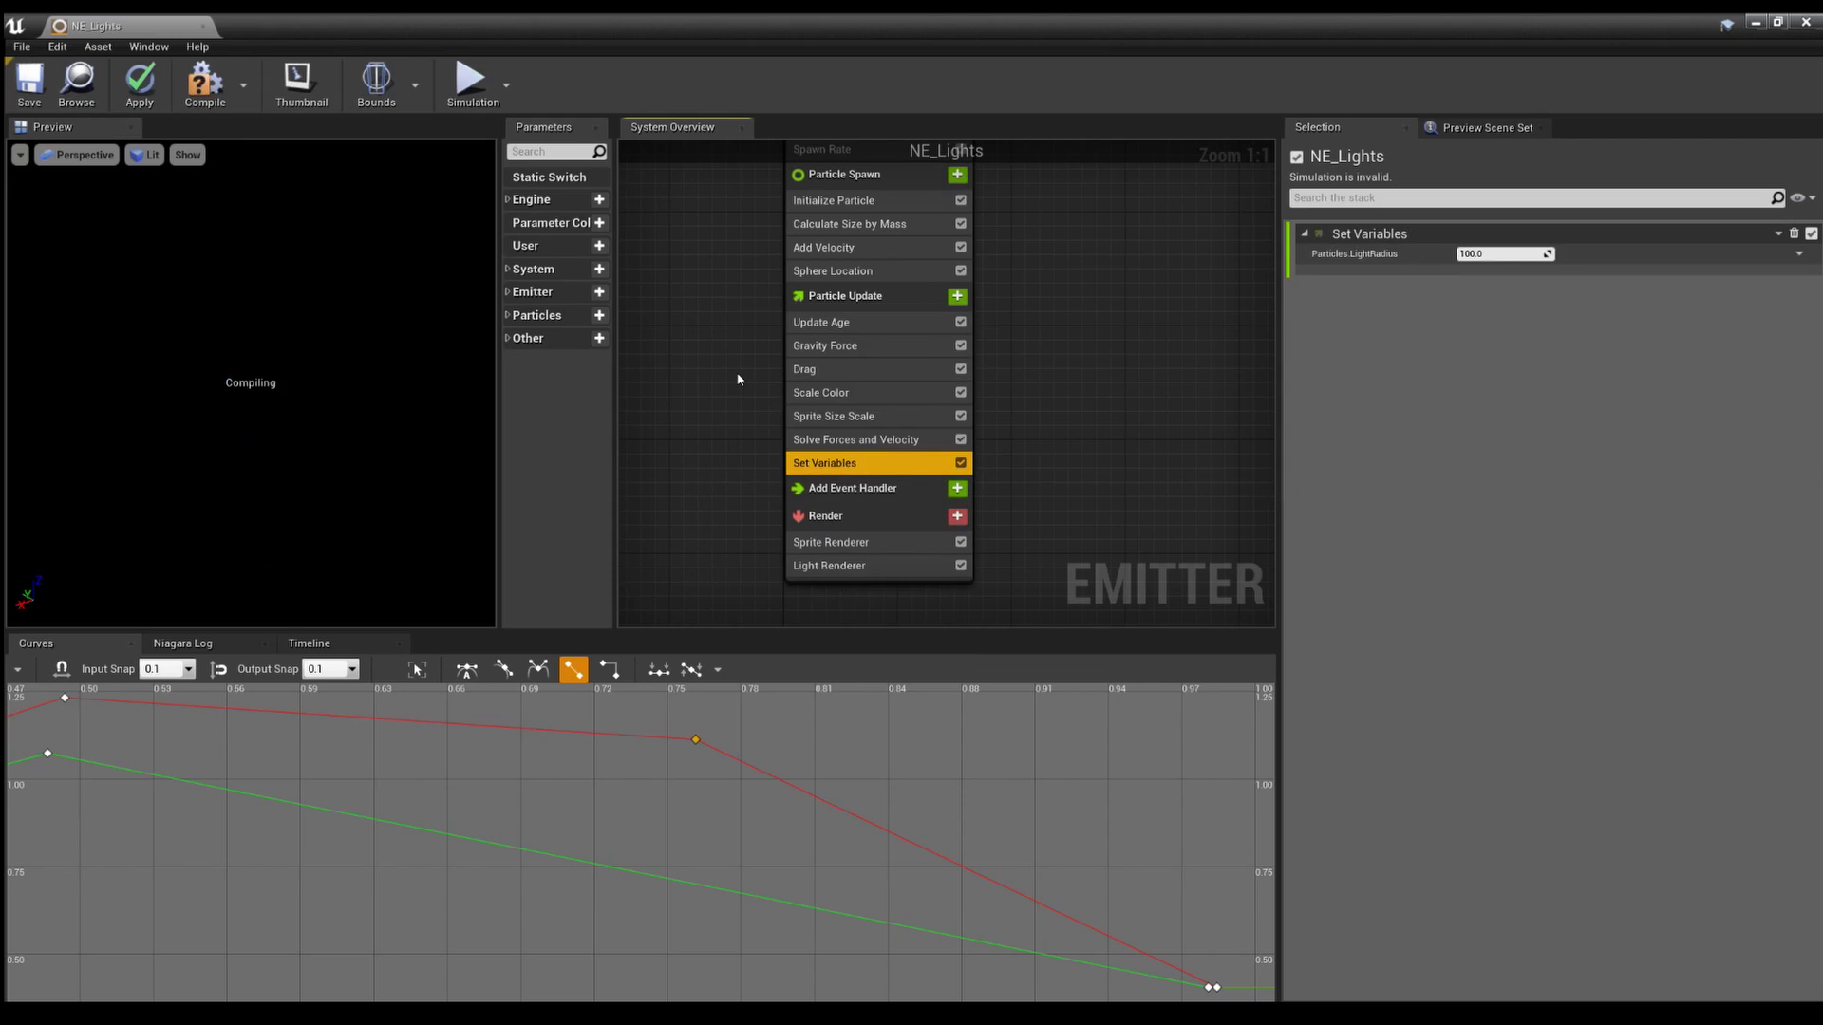
Step: Move the Set Variables module above Sprite Size Scale, with LightRadius at 100
{"action": "left_click", "coordinate": [805, 567]}
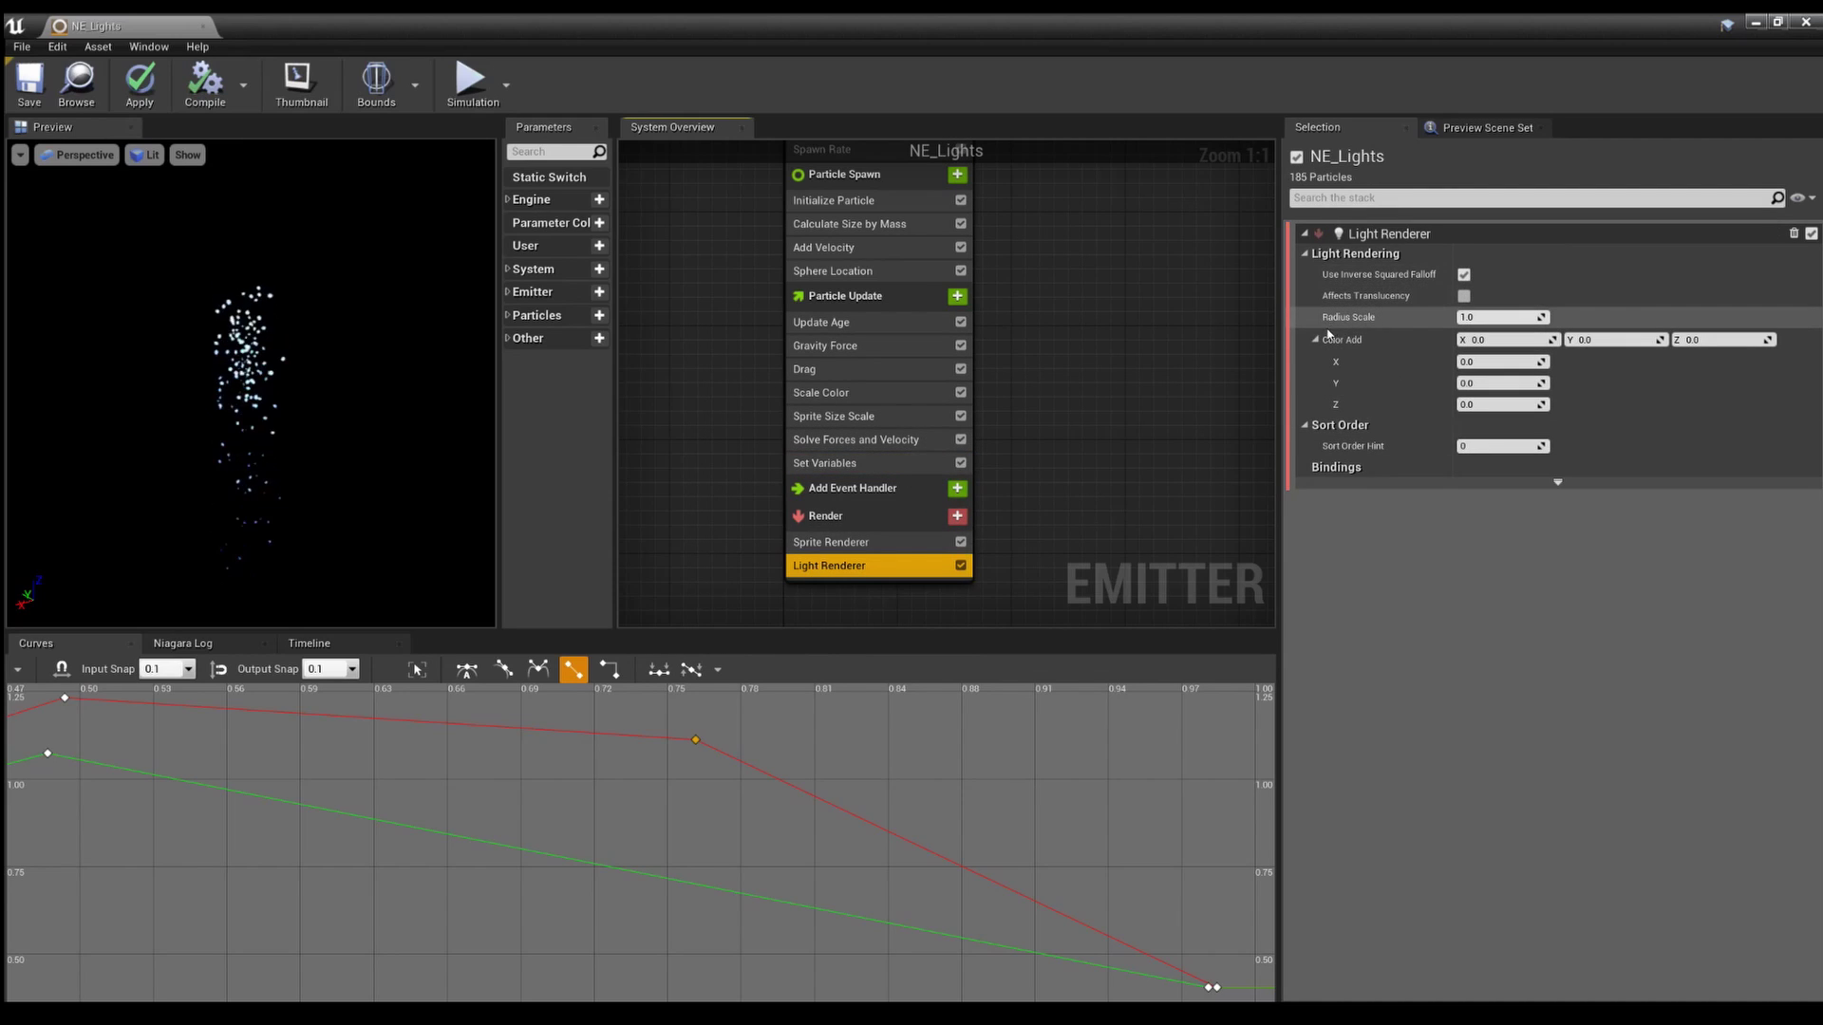
{"action": "left_click", "coordinate": [835, 464]}
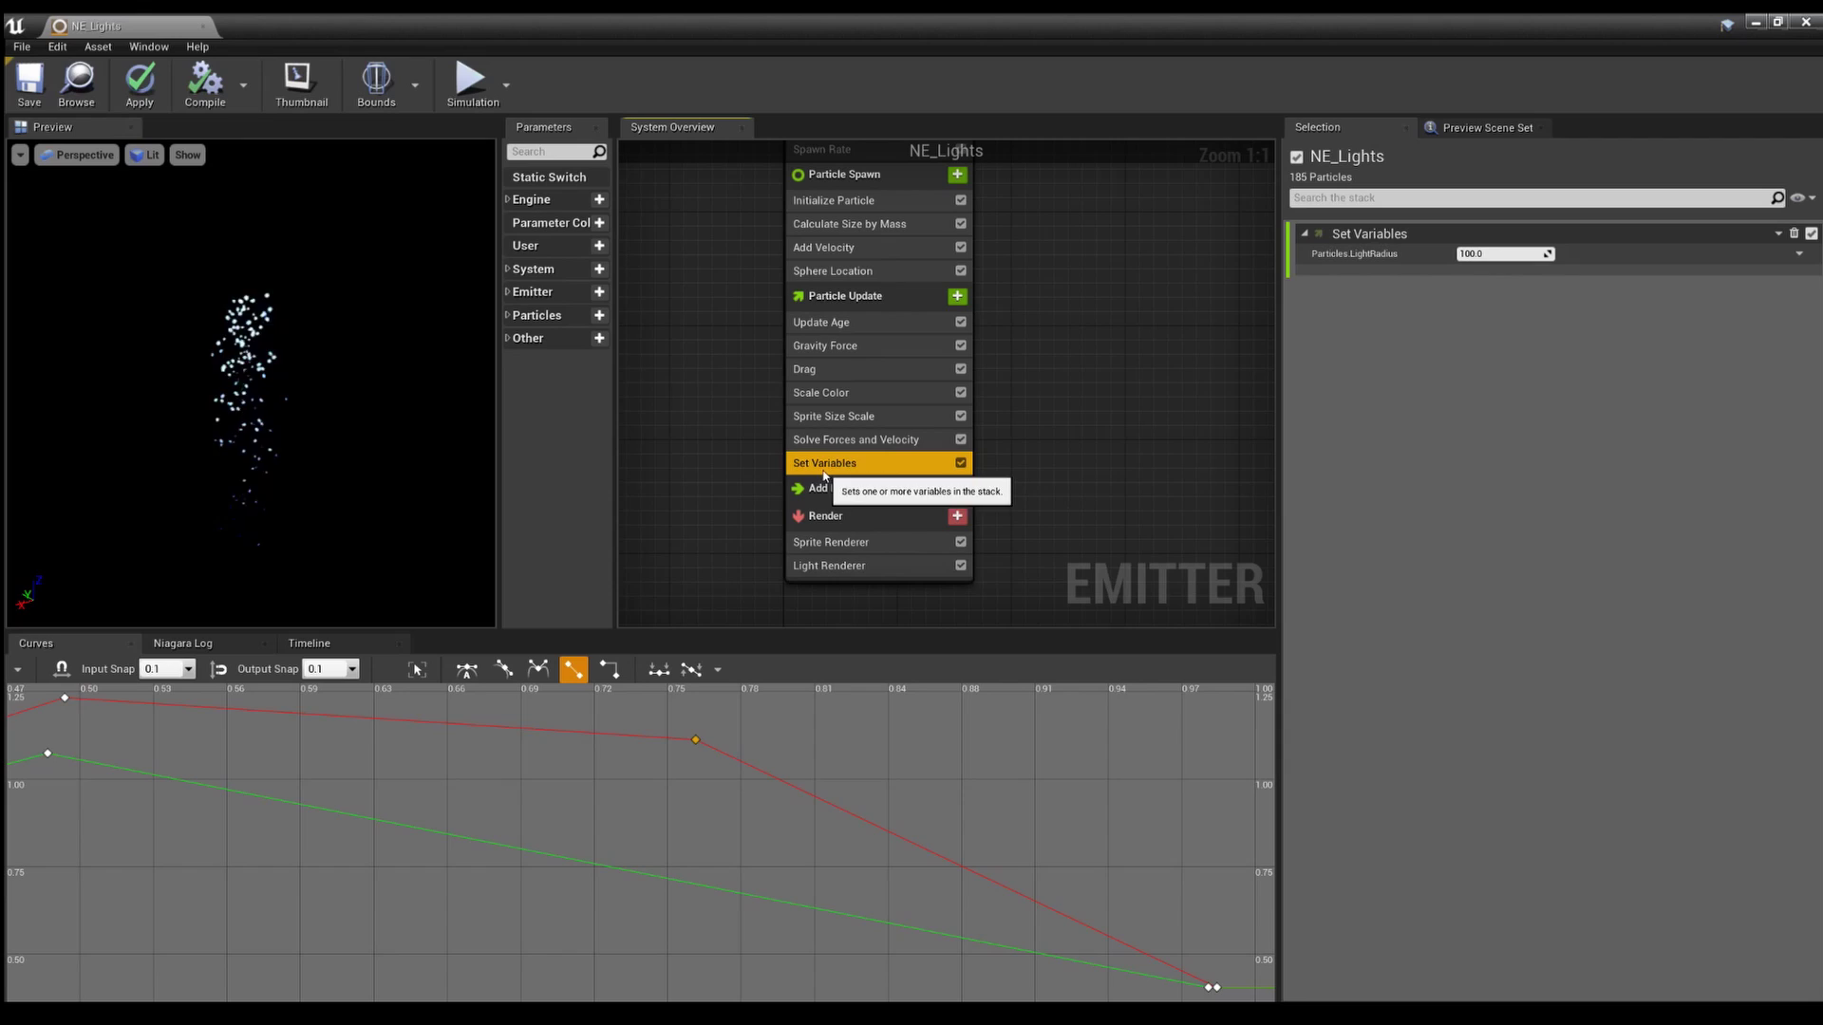
{"action": "left_click_drag", "start_coordinate": [835, 464], "coordinate": [824, 418]}
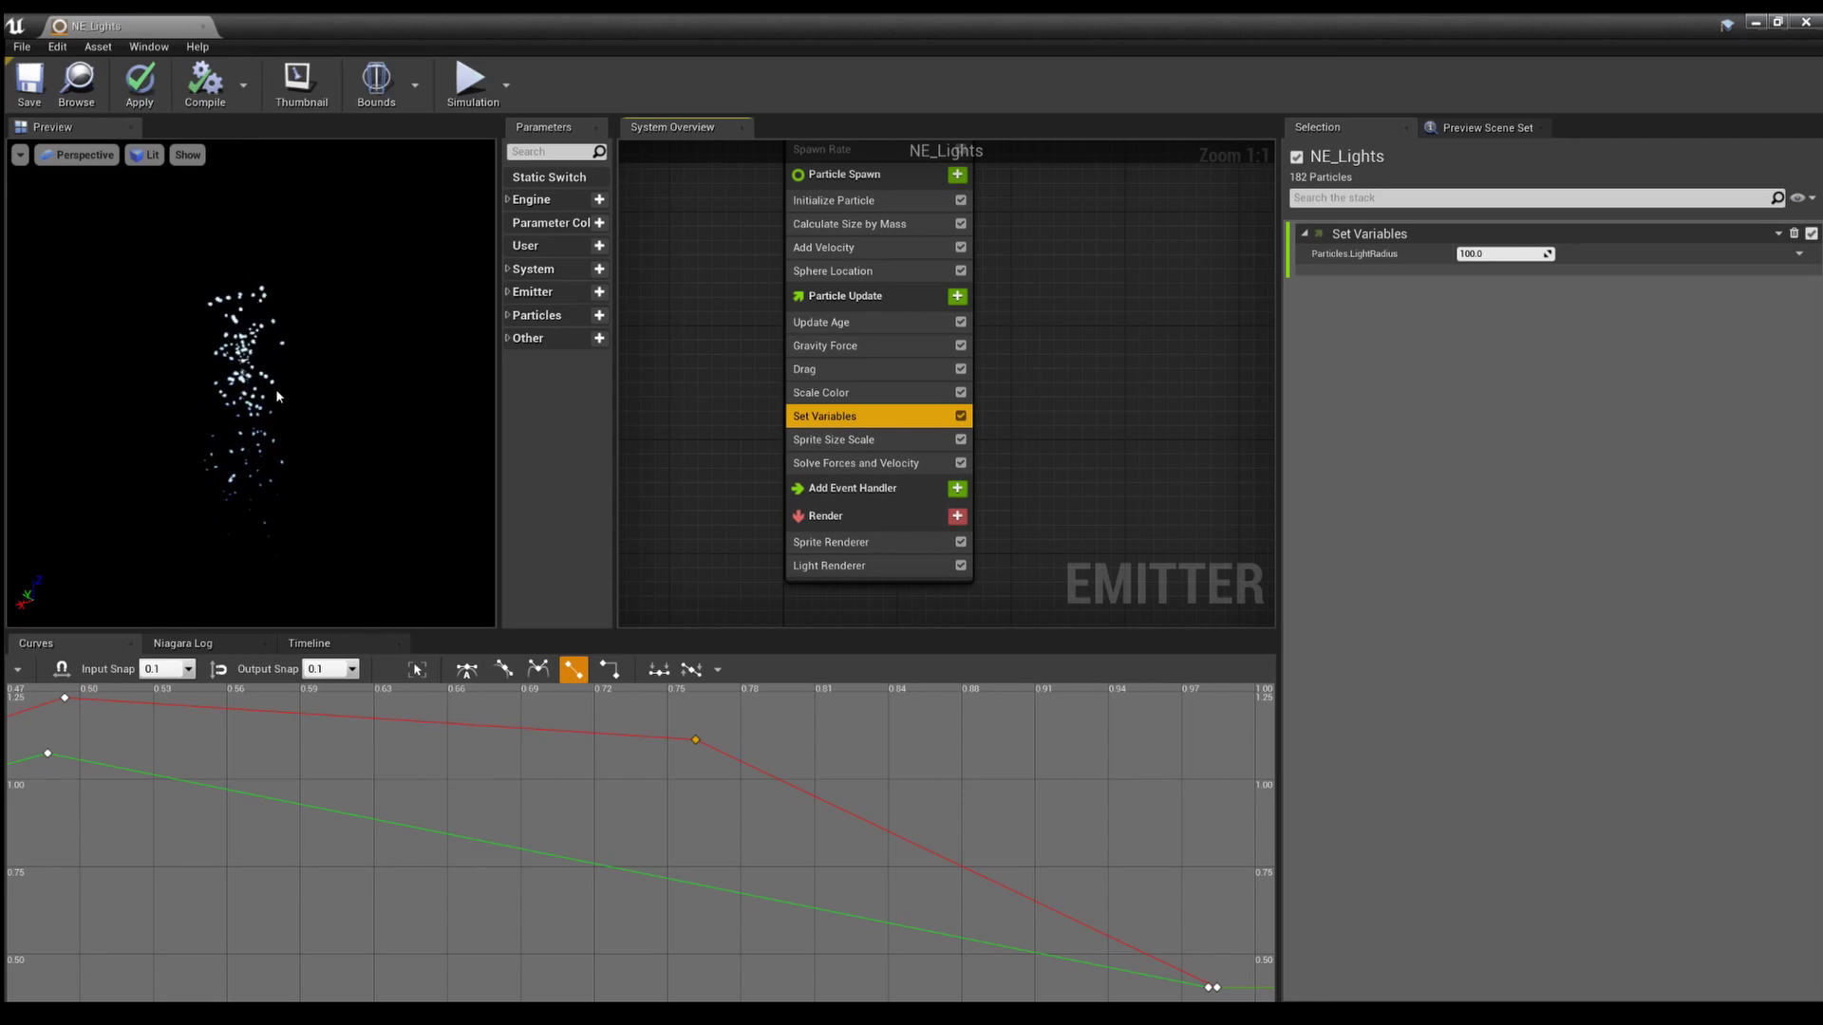
{"action": "left_click", "coordinate": [816, 565]}
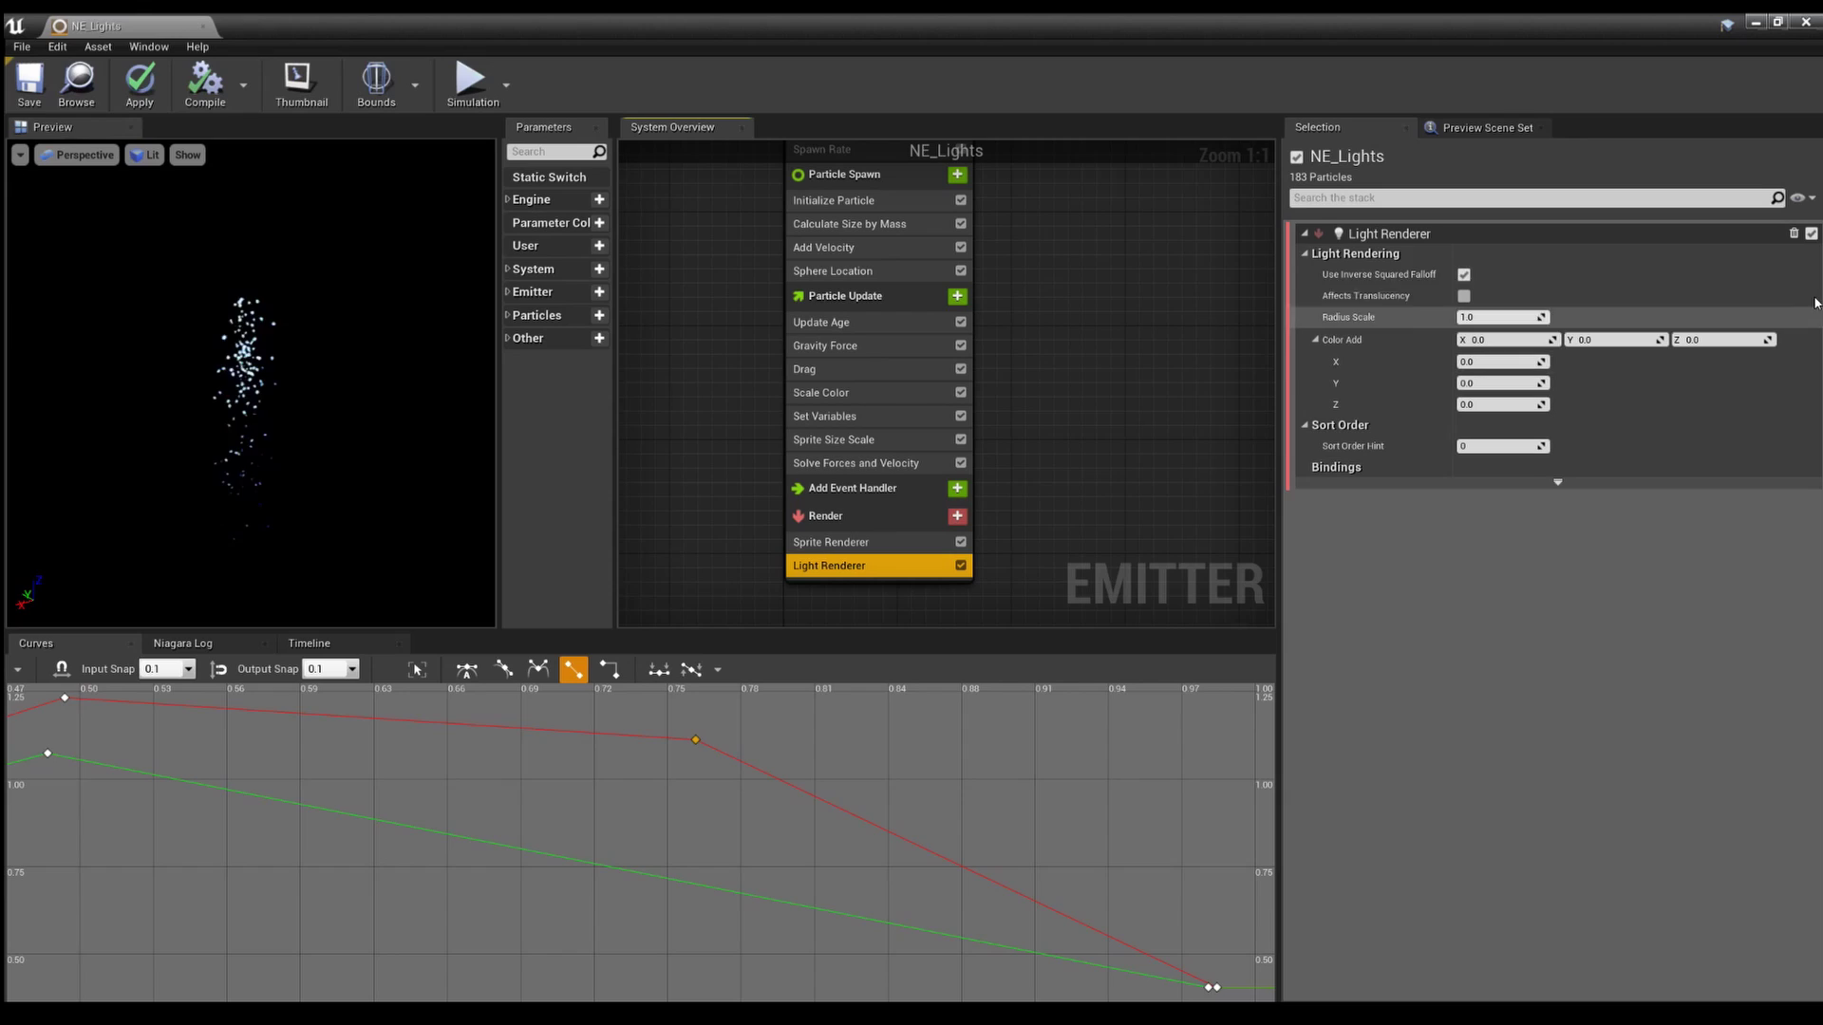
{"action": "left_click", "coordinate": [821, 417]}
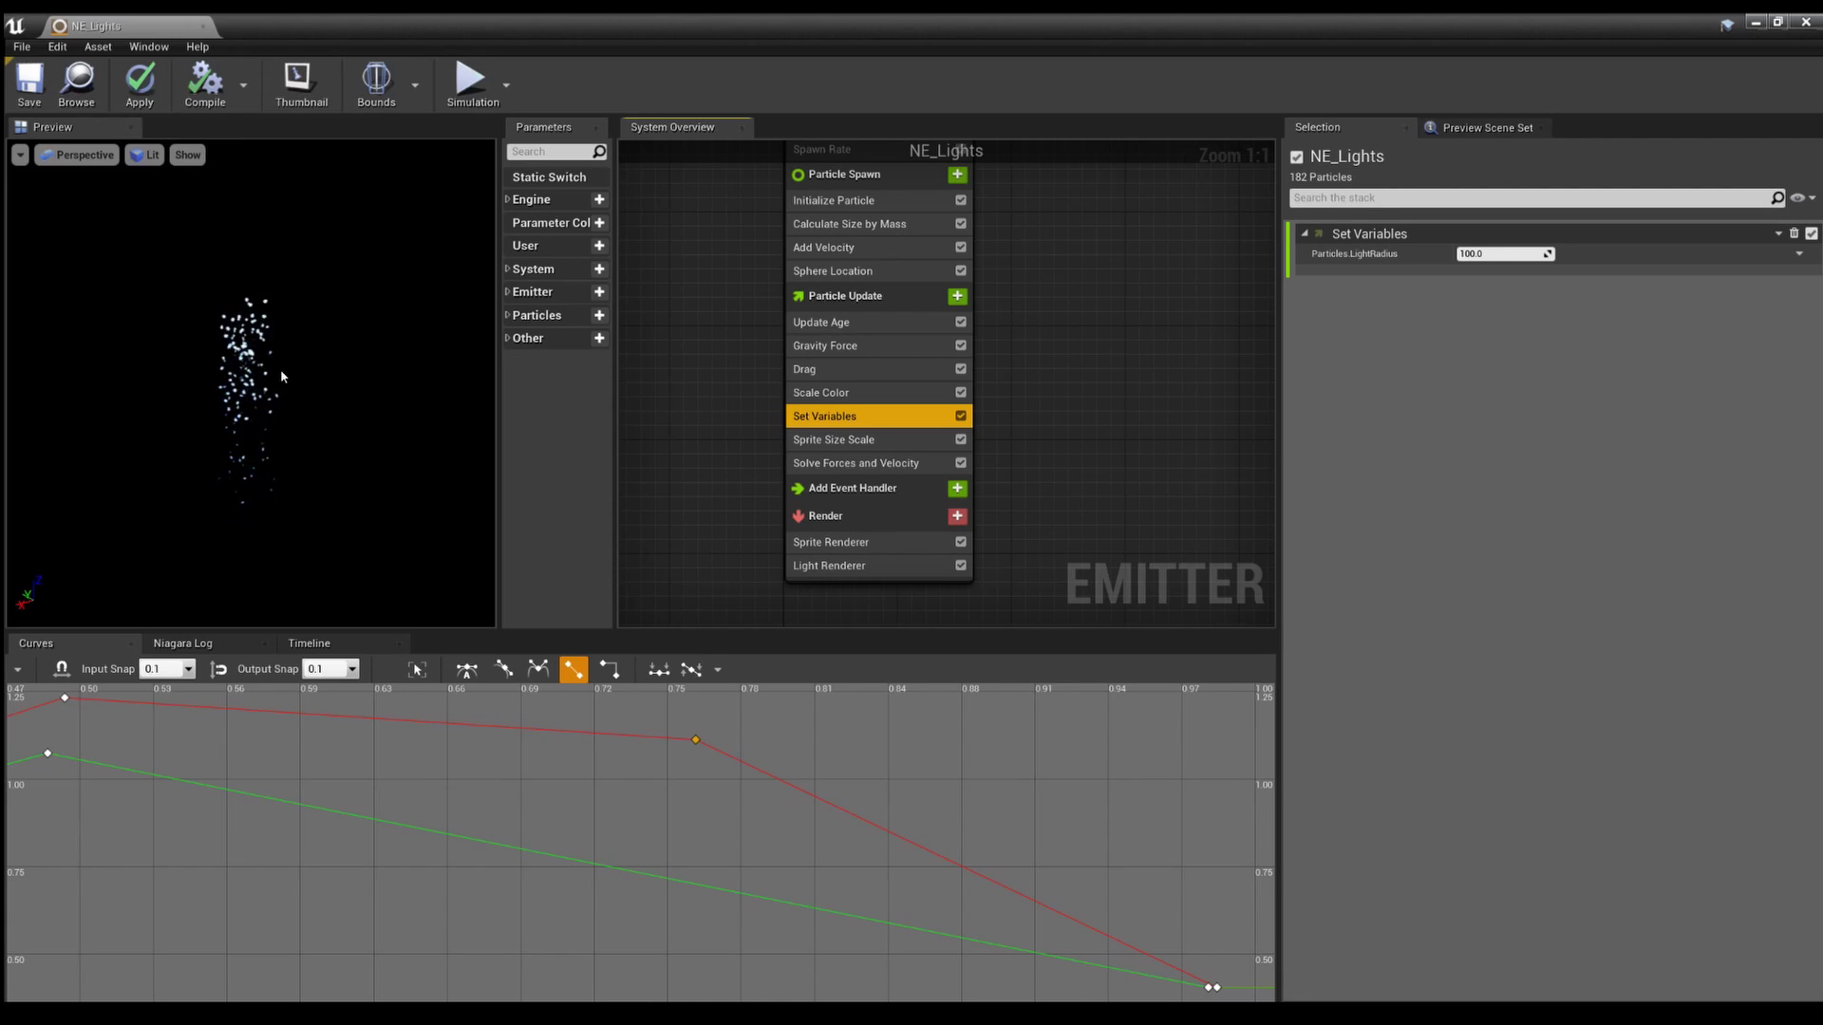
{"action": "left_click", "coordinate": [875, 562]}
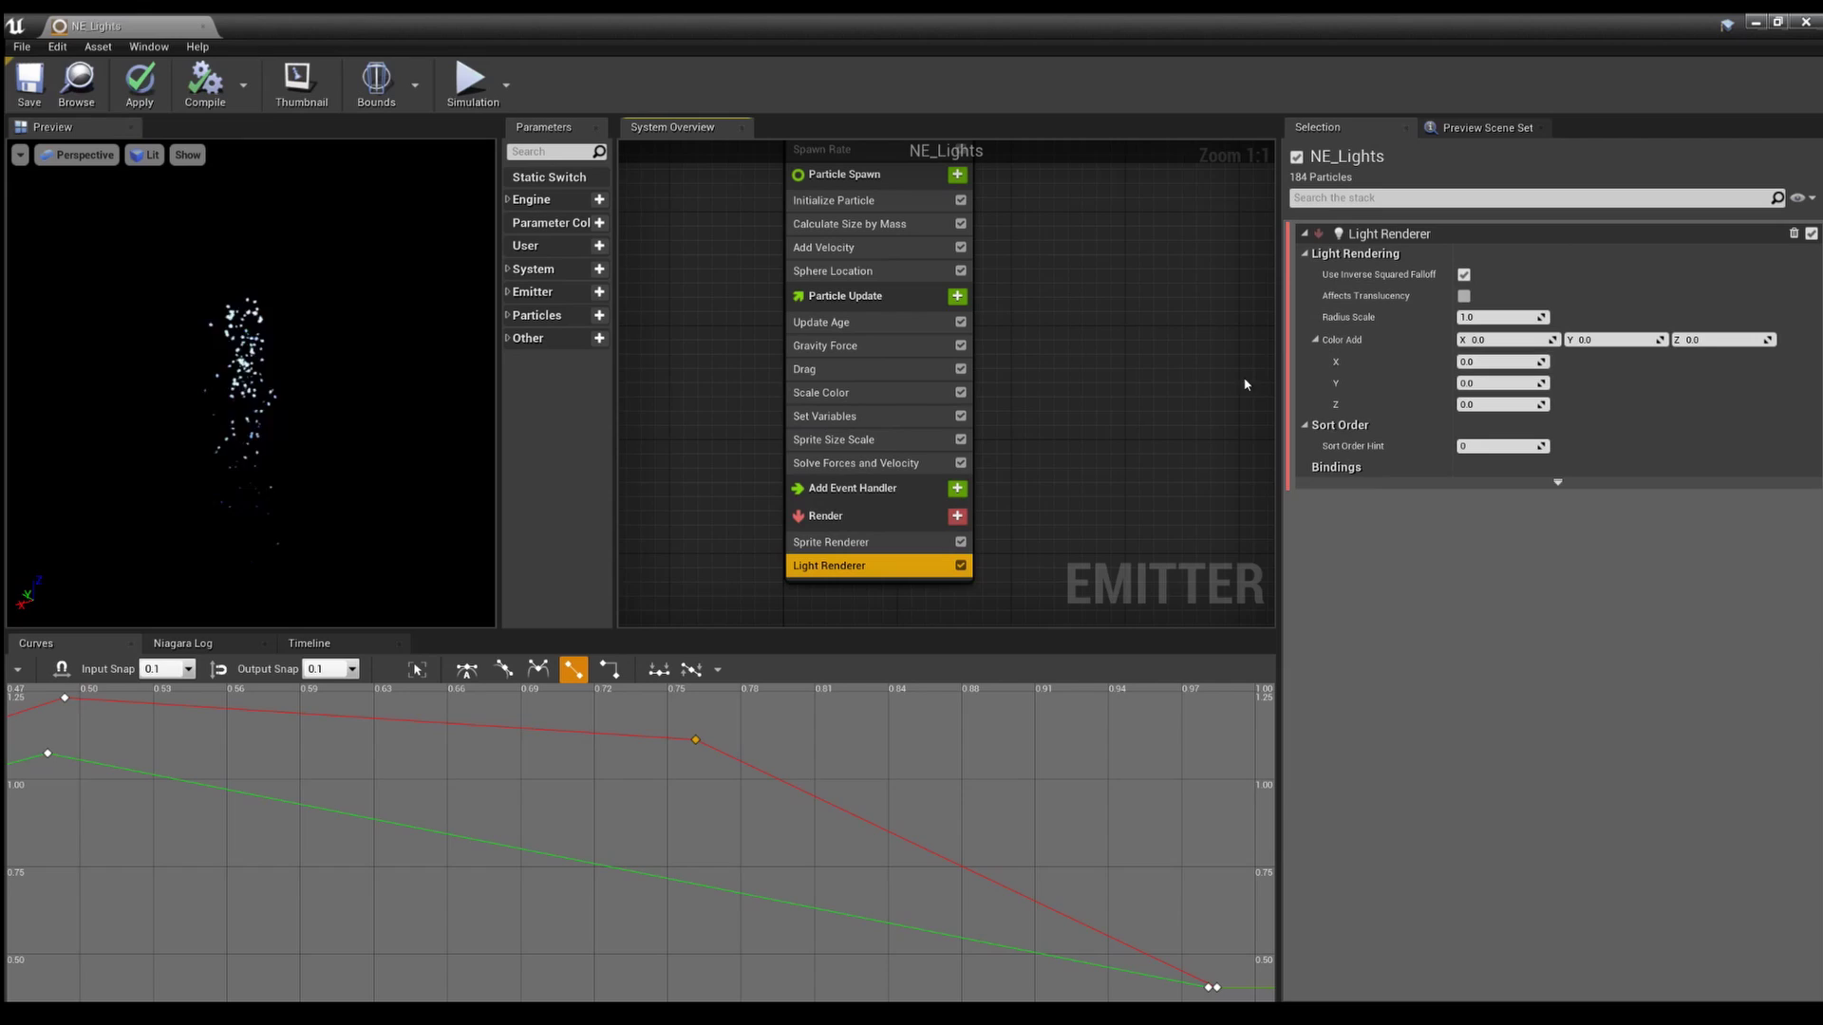
Step: Save NE_Lights and close its editor to return to the room level
{"action": "left_click", "coordinate": [27, 90]}
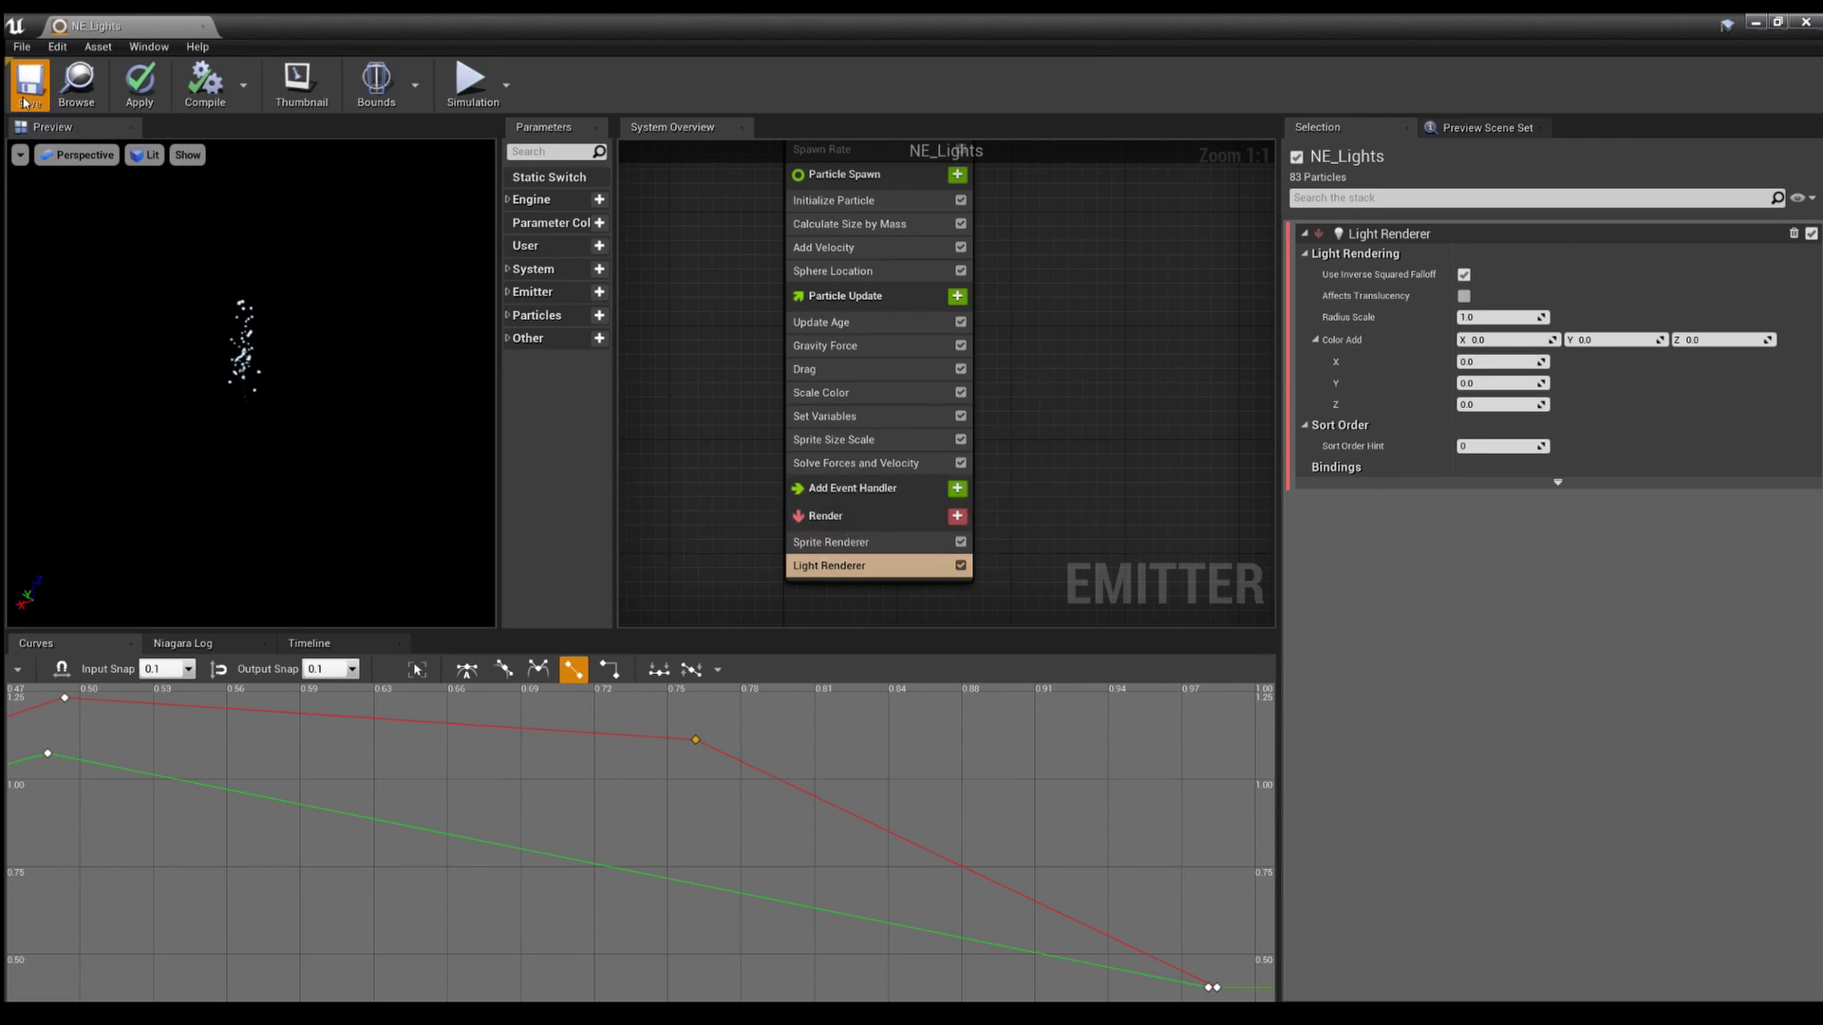
{"action": "scroll", "coordinate": [1120, 462], "scroll_direction": "down", "scroll_amount": 2}
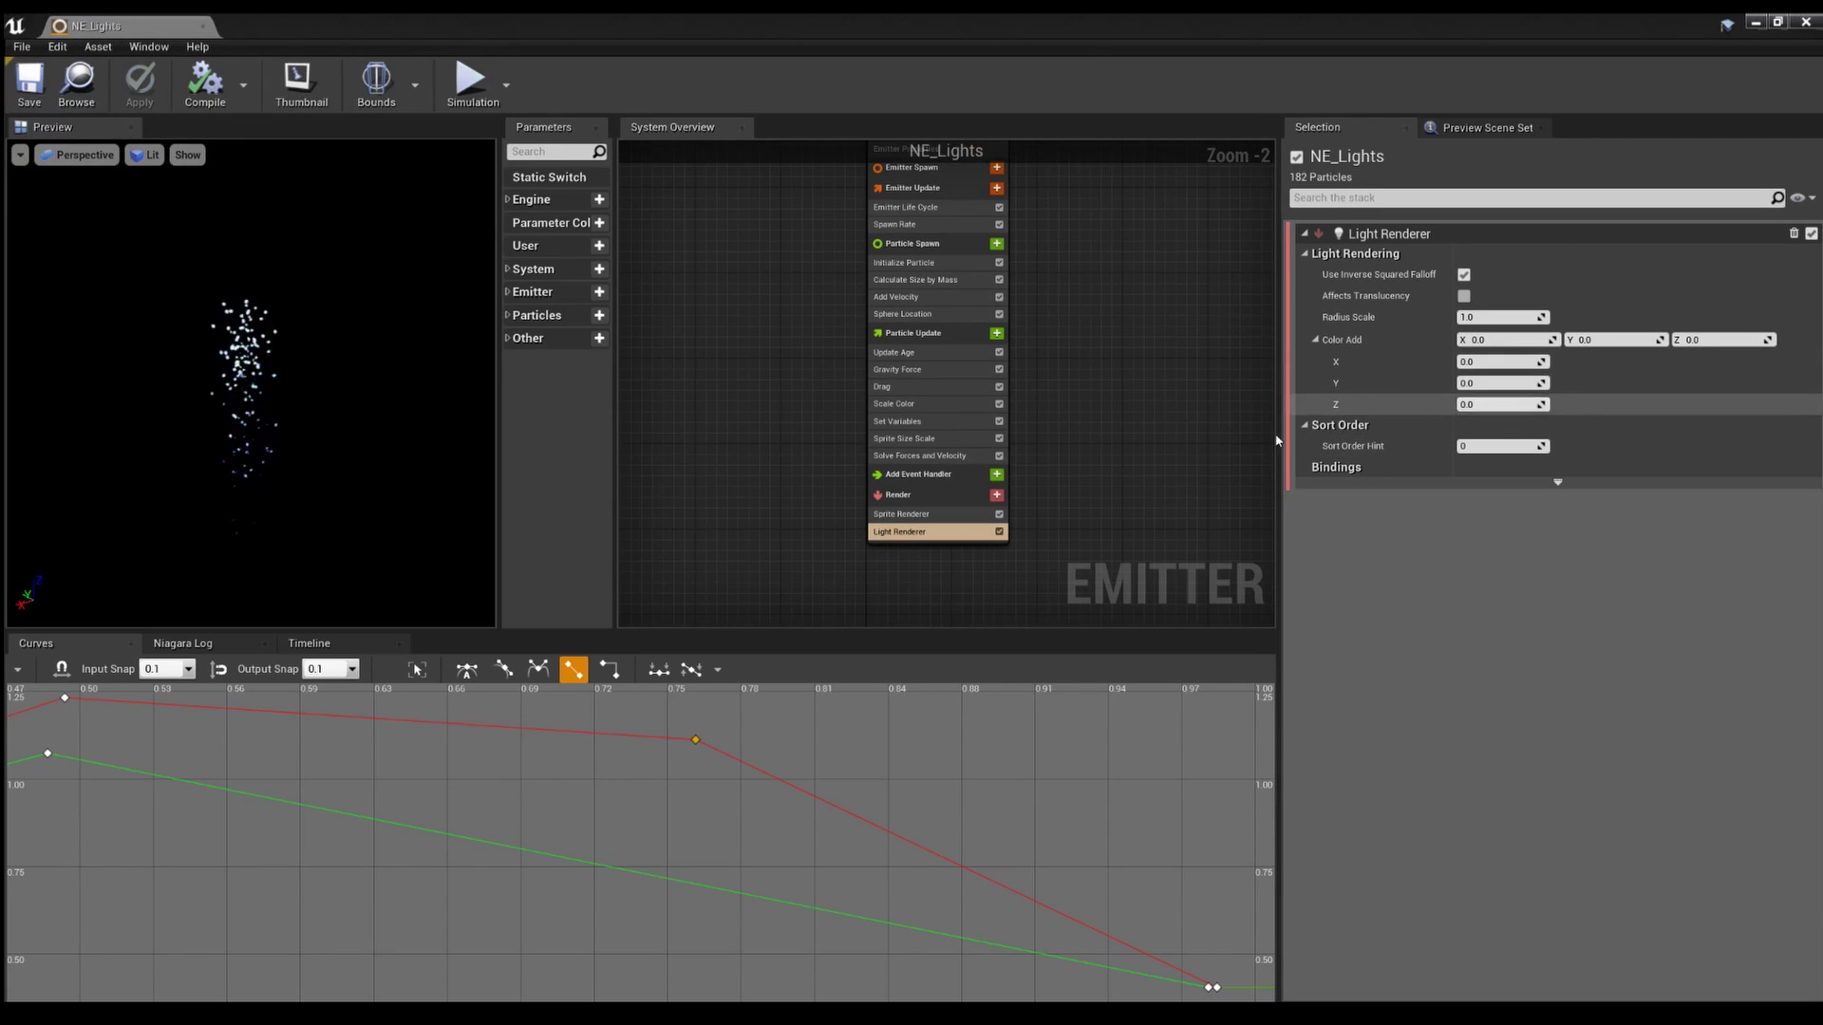
{"action": "scroll", "coordinate": [796, 378], "scroll_direction": "down", "scroll_amount": 2}
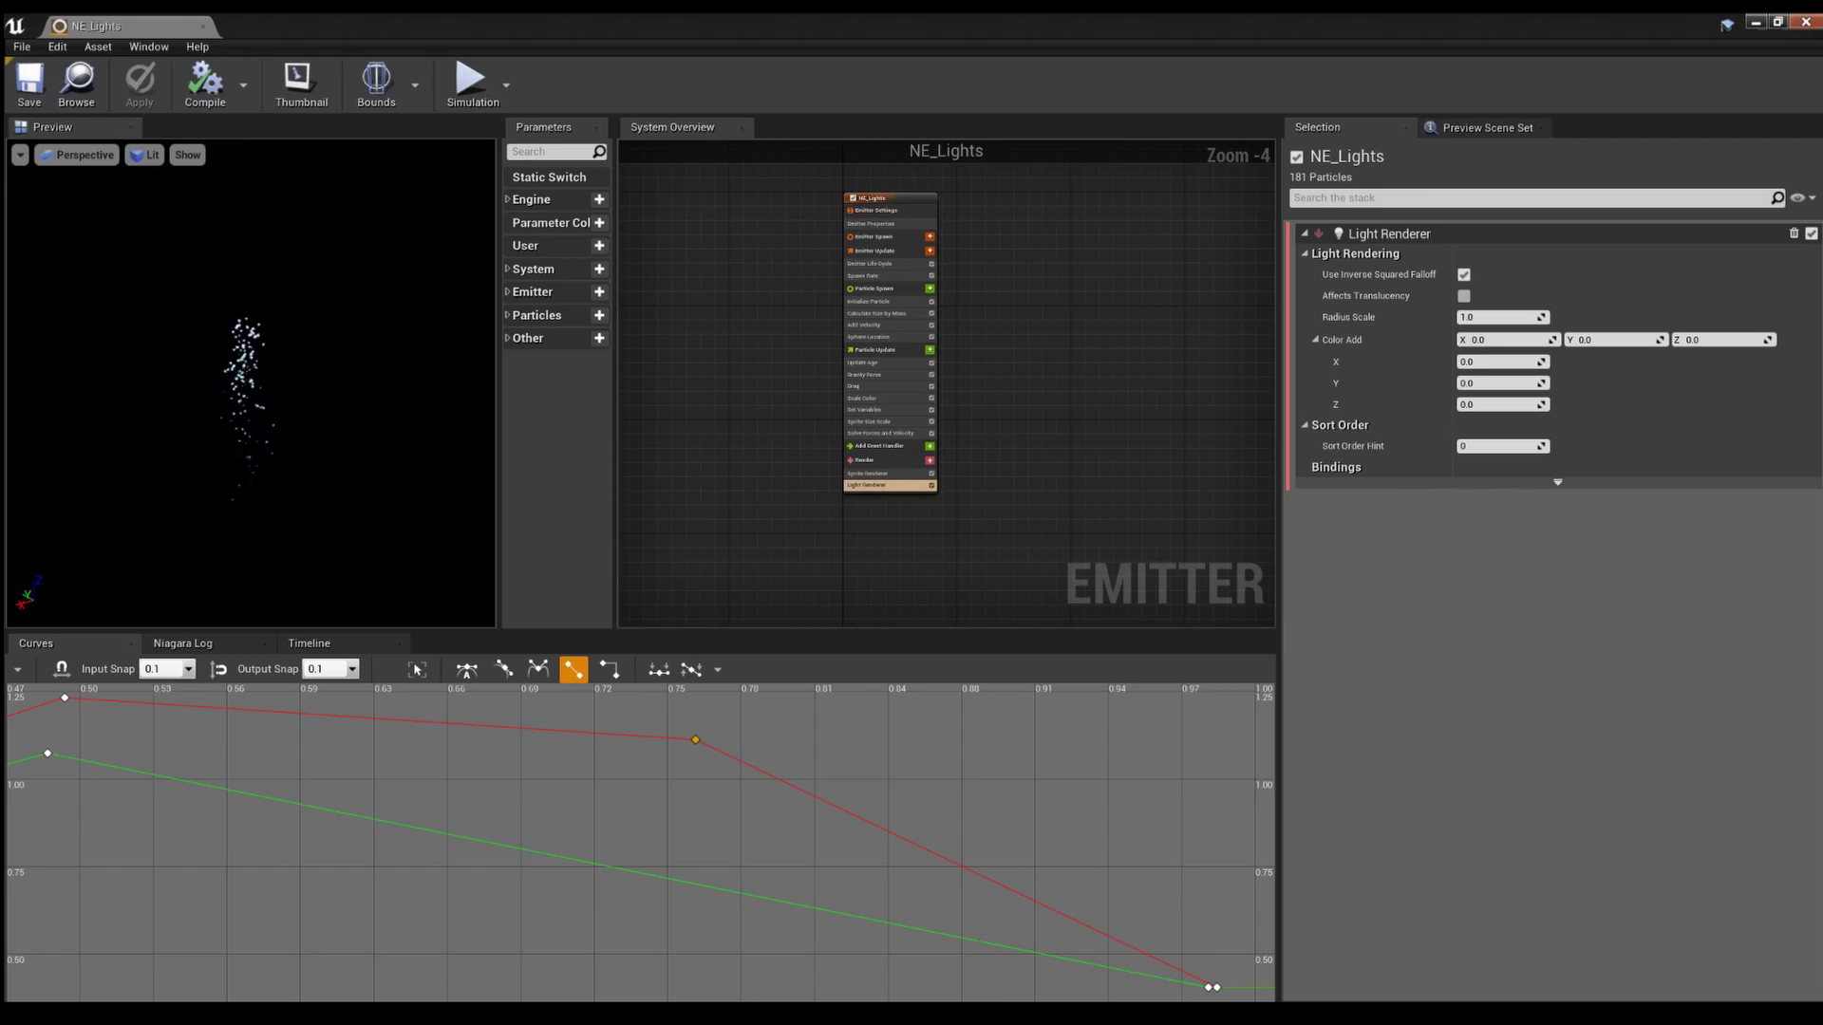
{"action": "left_click", "coordinate": [1755, 23]}
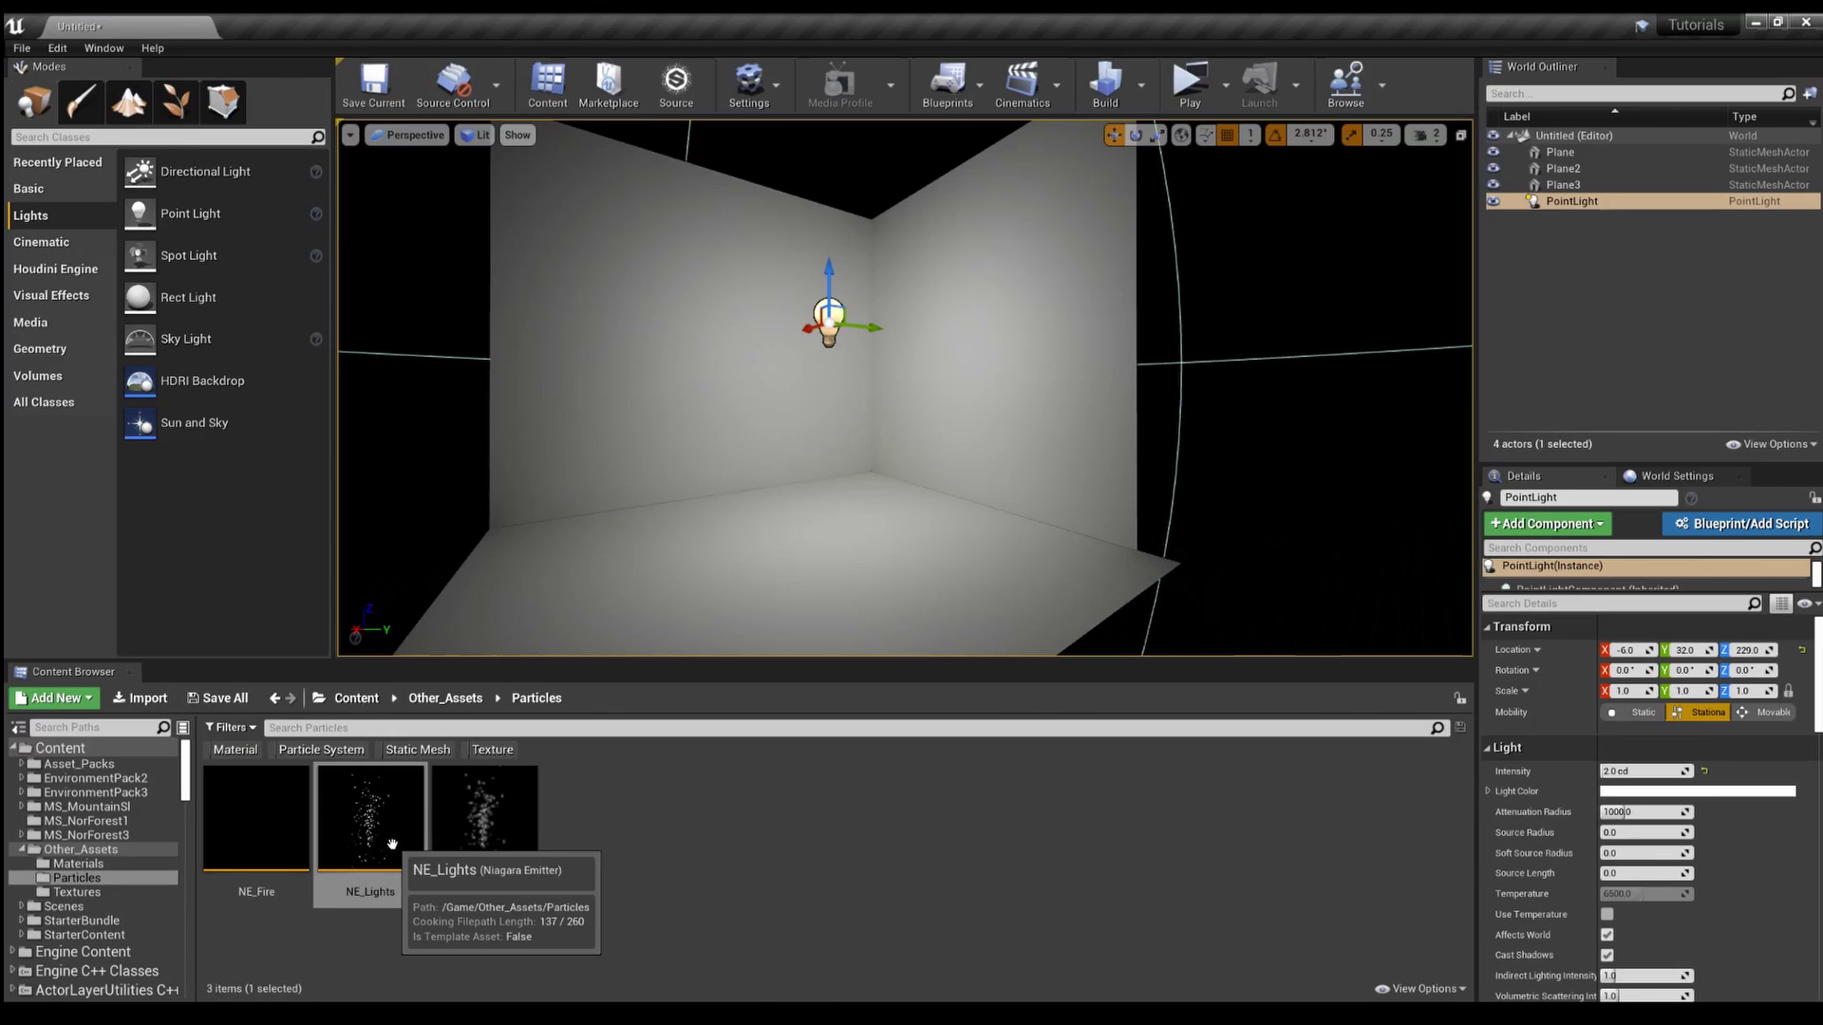
Step: Start a new Niagara System from the Particles folder's Add New > FX menu
{"action": "right_click", "coordinate": [692, 863]}
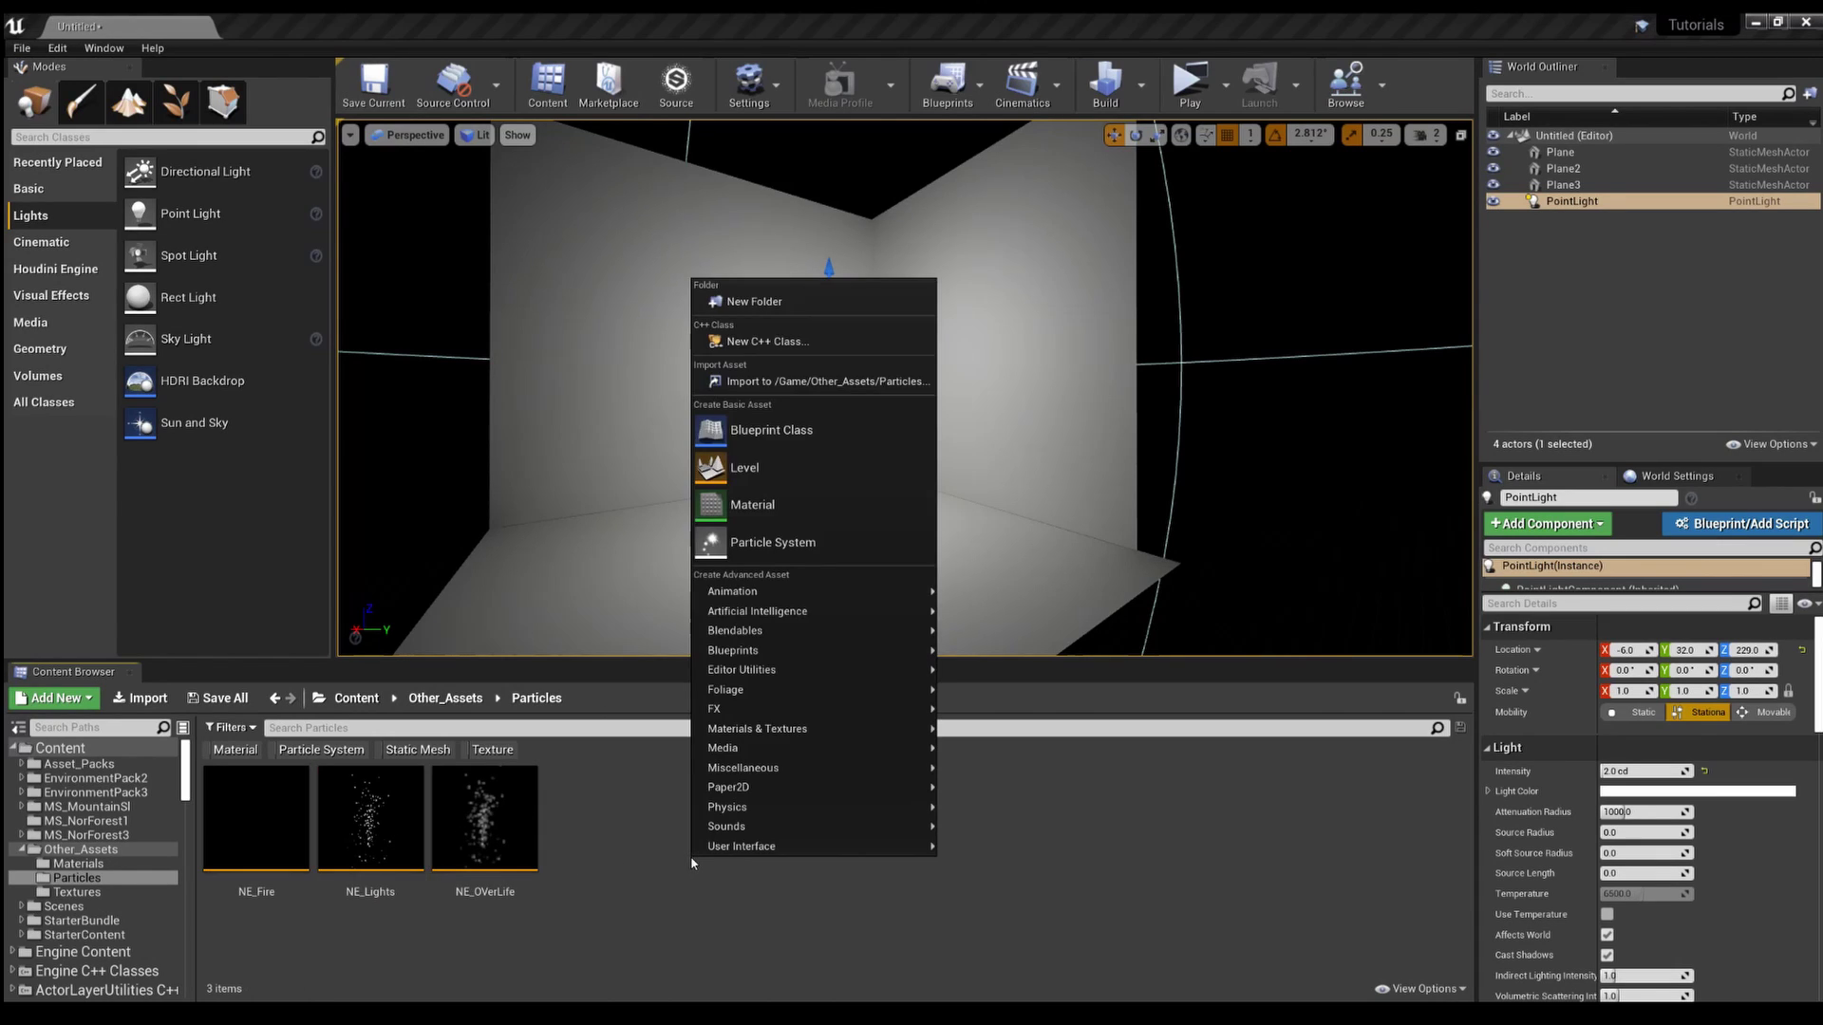
{"action": "mouse_move", "coordinate": [816, 712]}
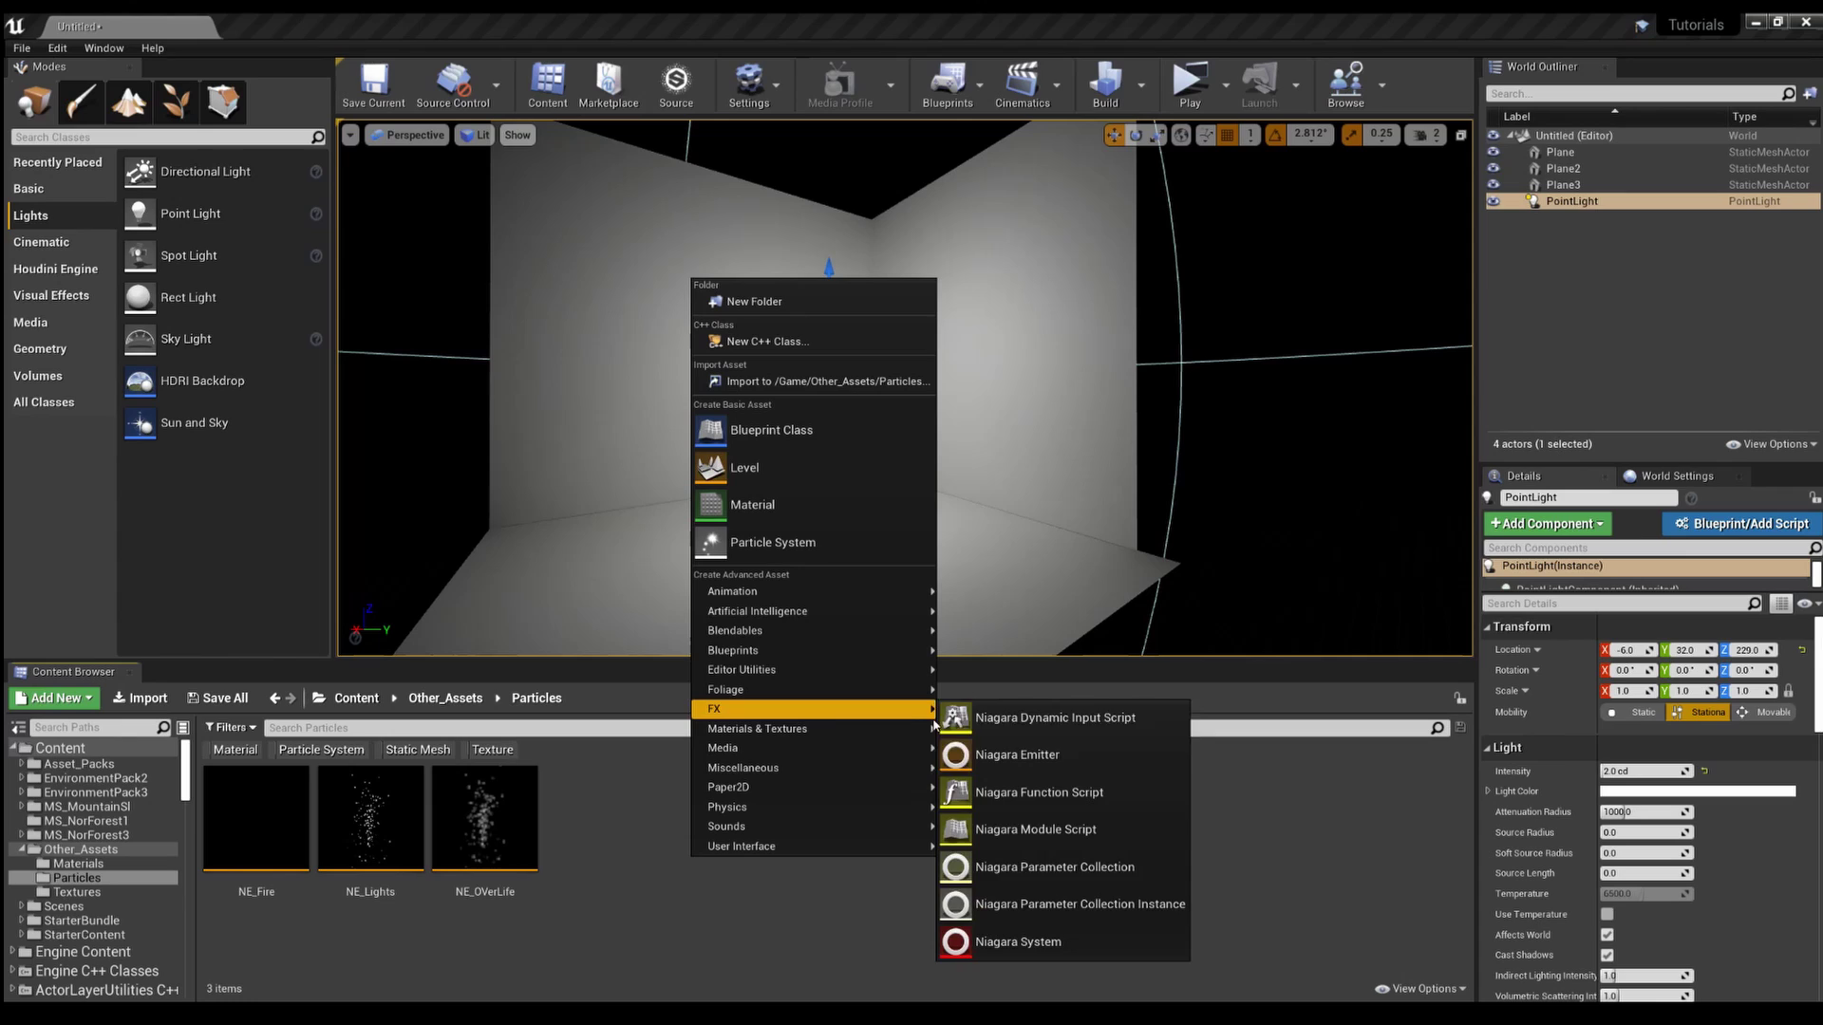
{"action": "left_click", "coordinate": [1079, 935]}
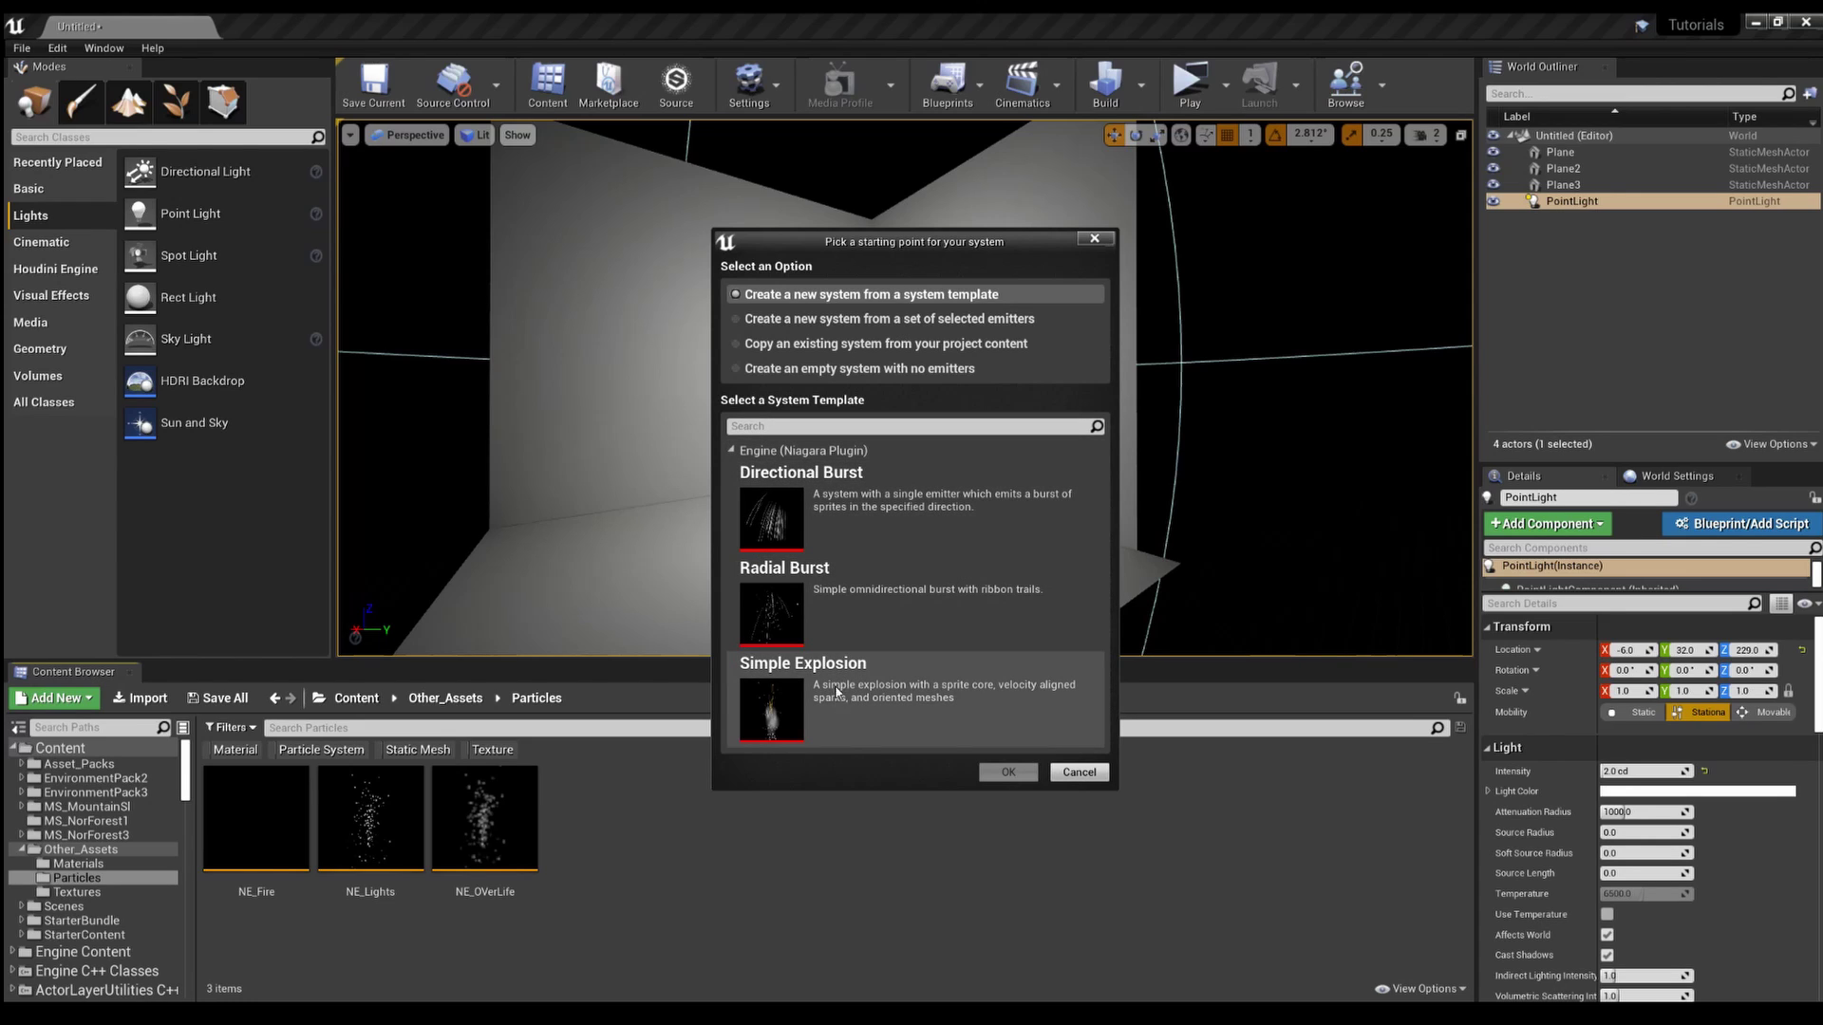
Step: Choose to create the system from a set of selected emitters
{"action": "left_click", "coordinate": [884, 323]}
{"action": "scroll", "coordinate": [902, 532], "scroll_direction": "down", "scroll_amount": 6}
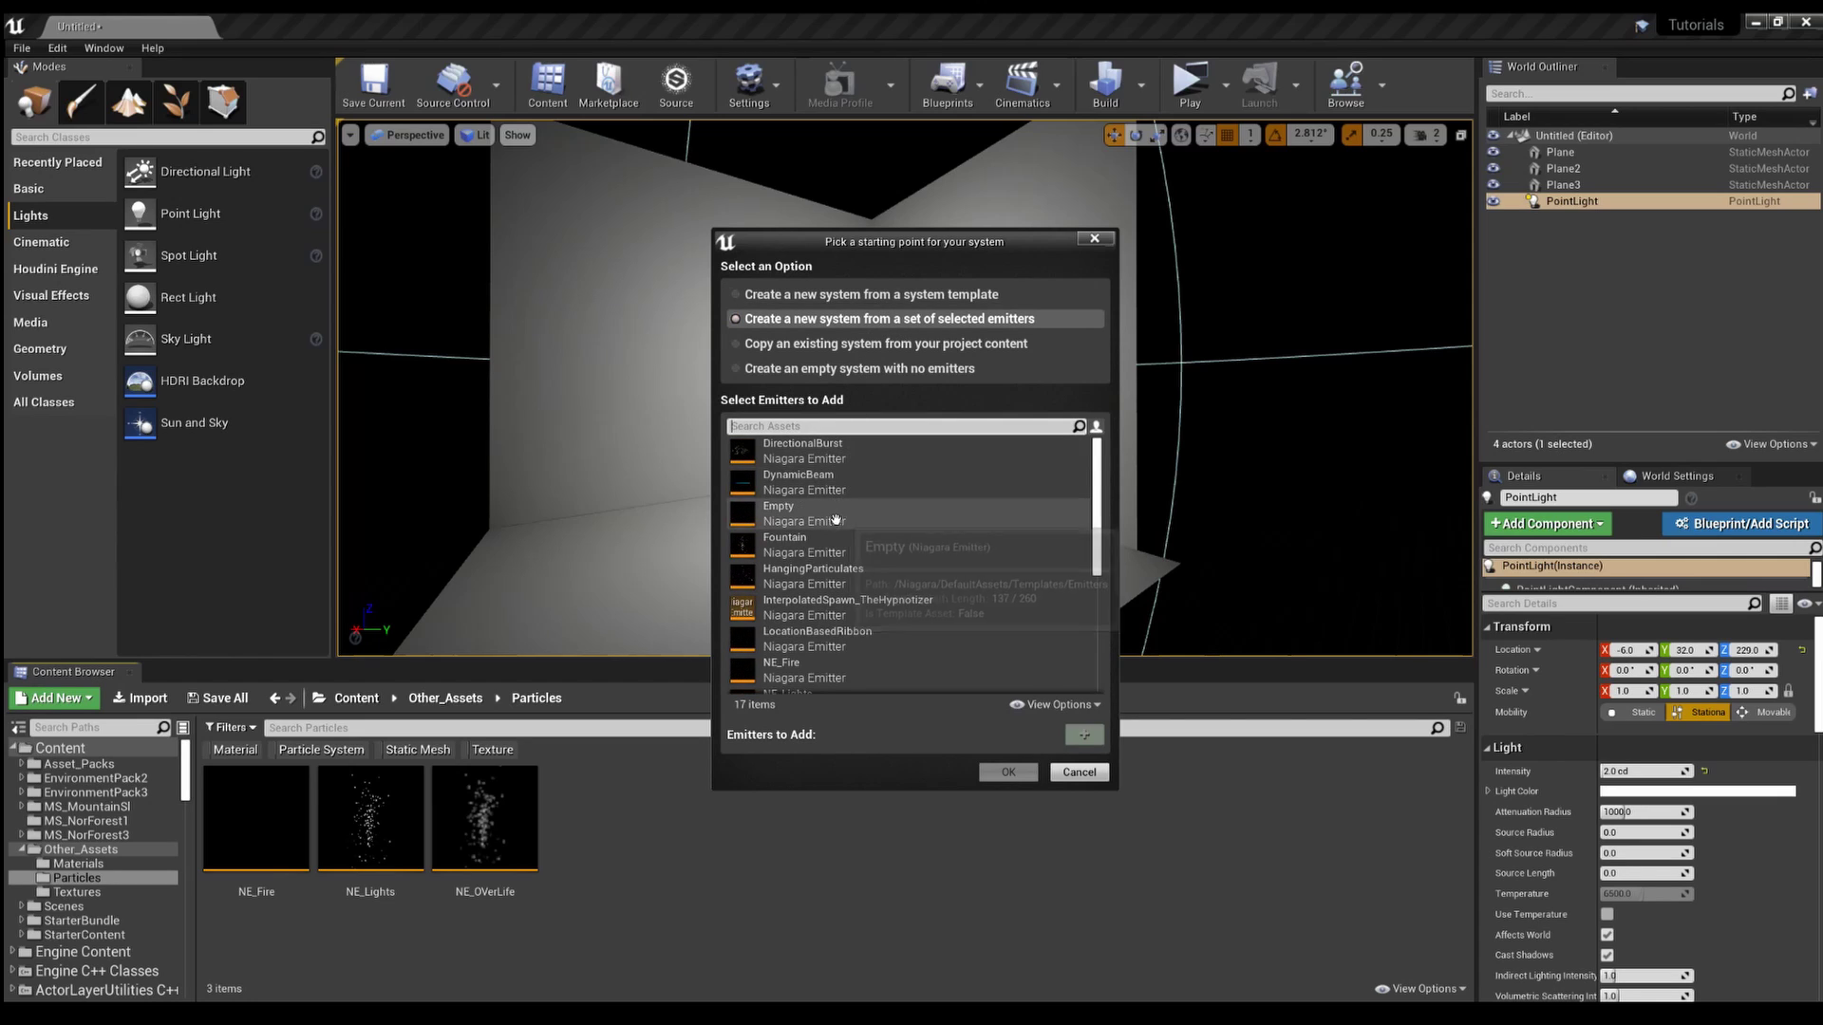
{"action": "left_click", "coordinate": [1038, 711]}
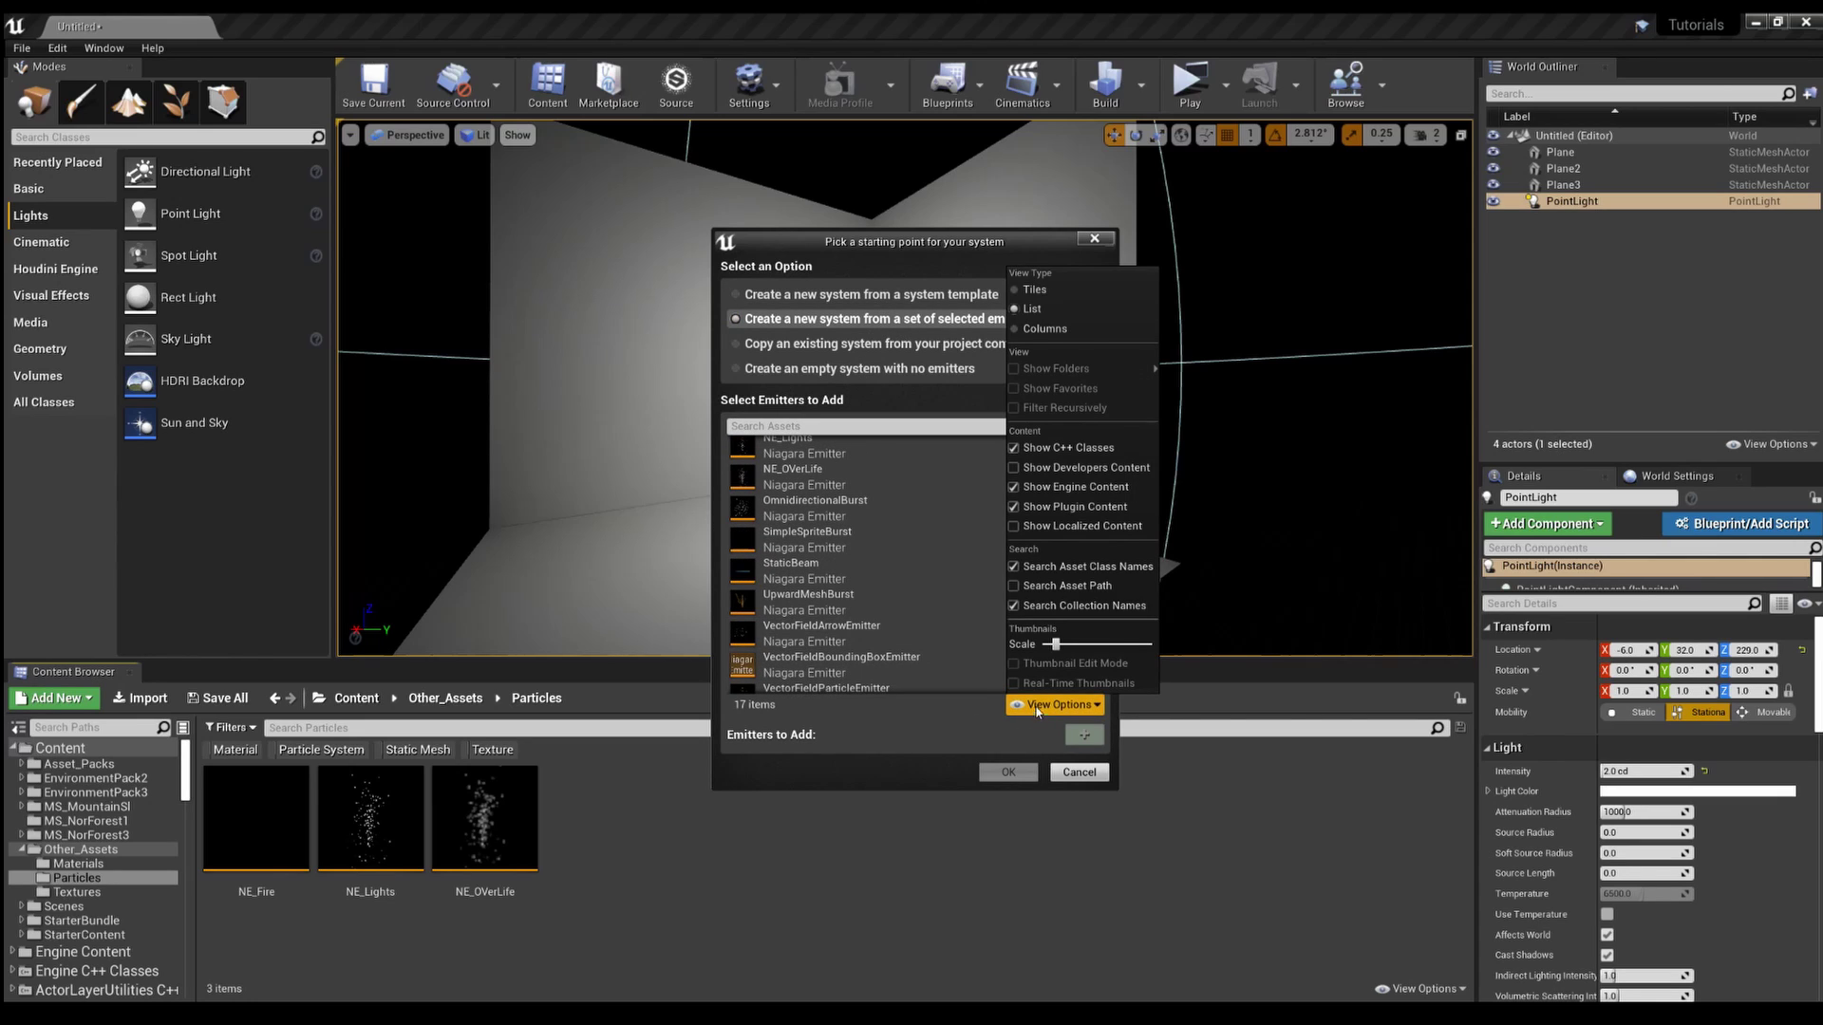
{"action": "left_click", "coordinate": [904, 733]}
{"action": "scroll", "coordinate": [883, 607], "scroll_direction": "down", "scroll_amount": 1}
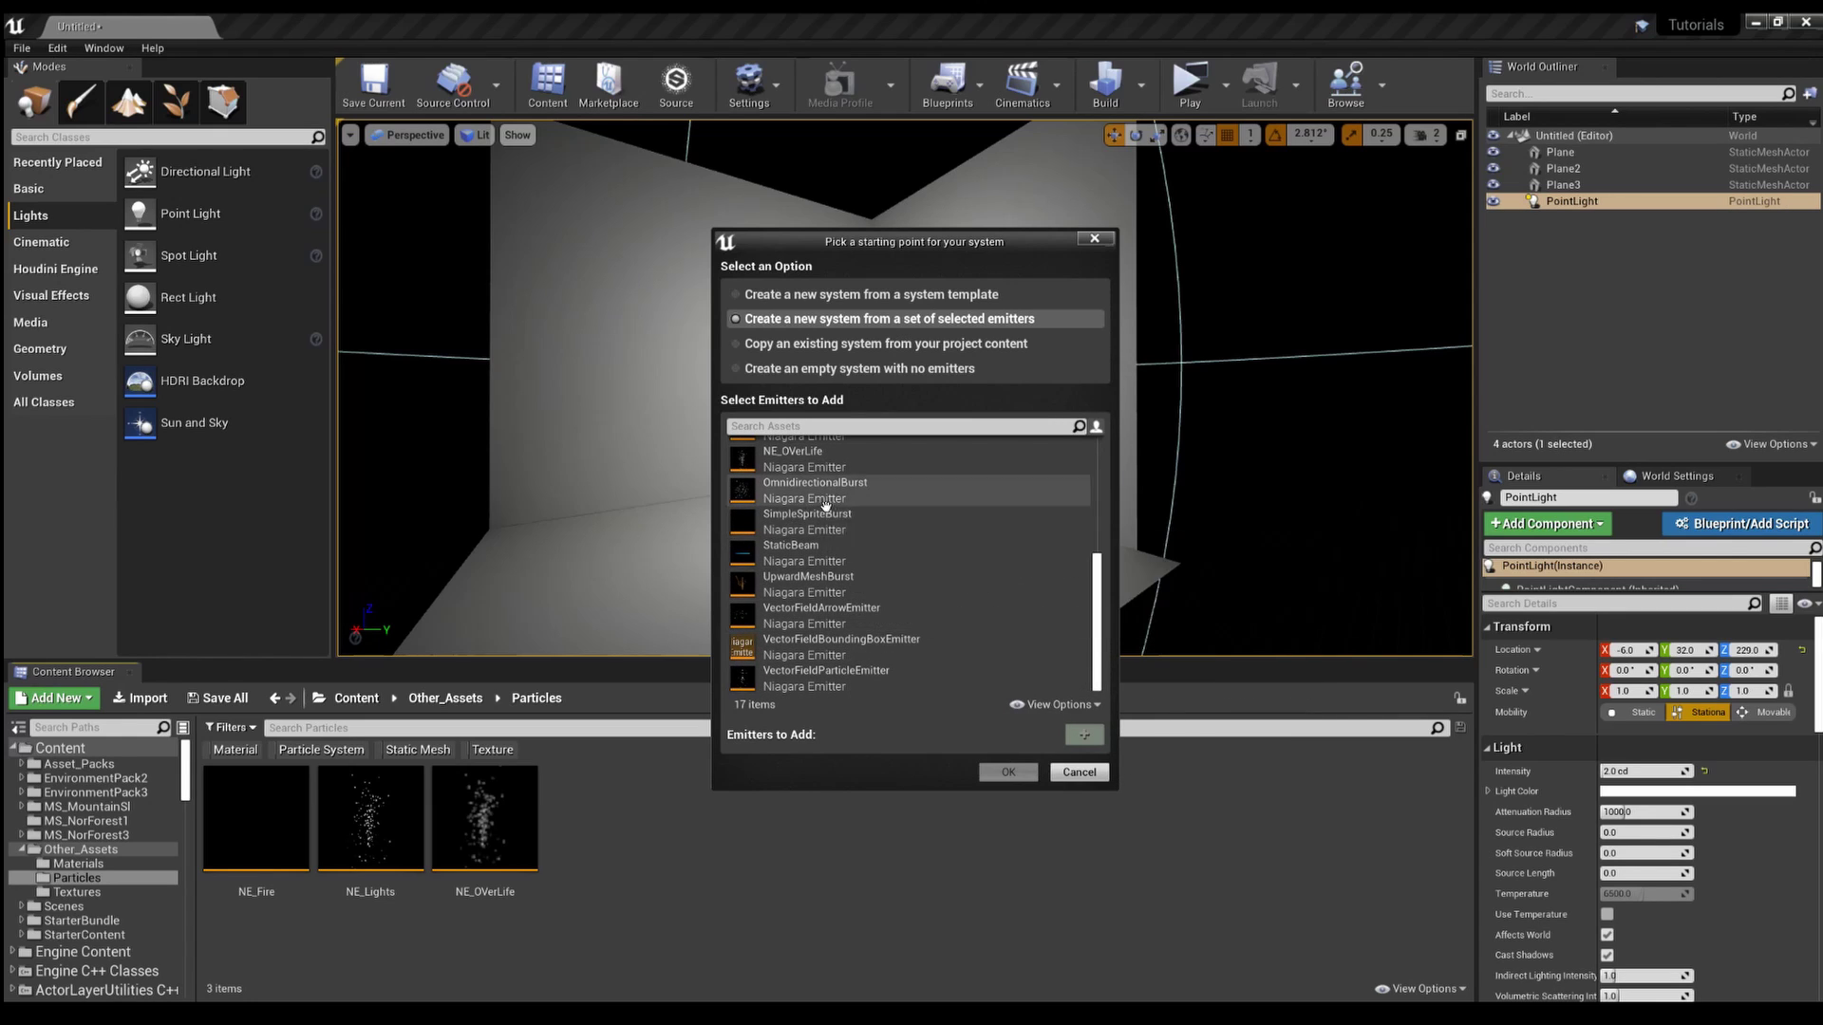
Step: Add the NE_Lights emitter to the selection and create the system
{"action": "mouse_move", "coordinate": [846, 536]}
{"action": "scroll", "coordinate": [802, 479], "scroll_direction": "up", "scroll_amount": 6}
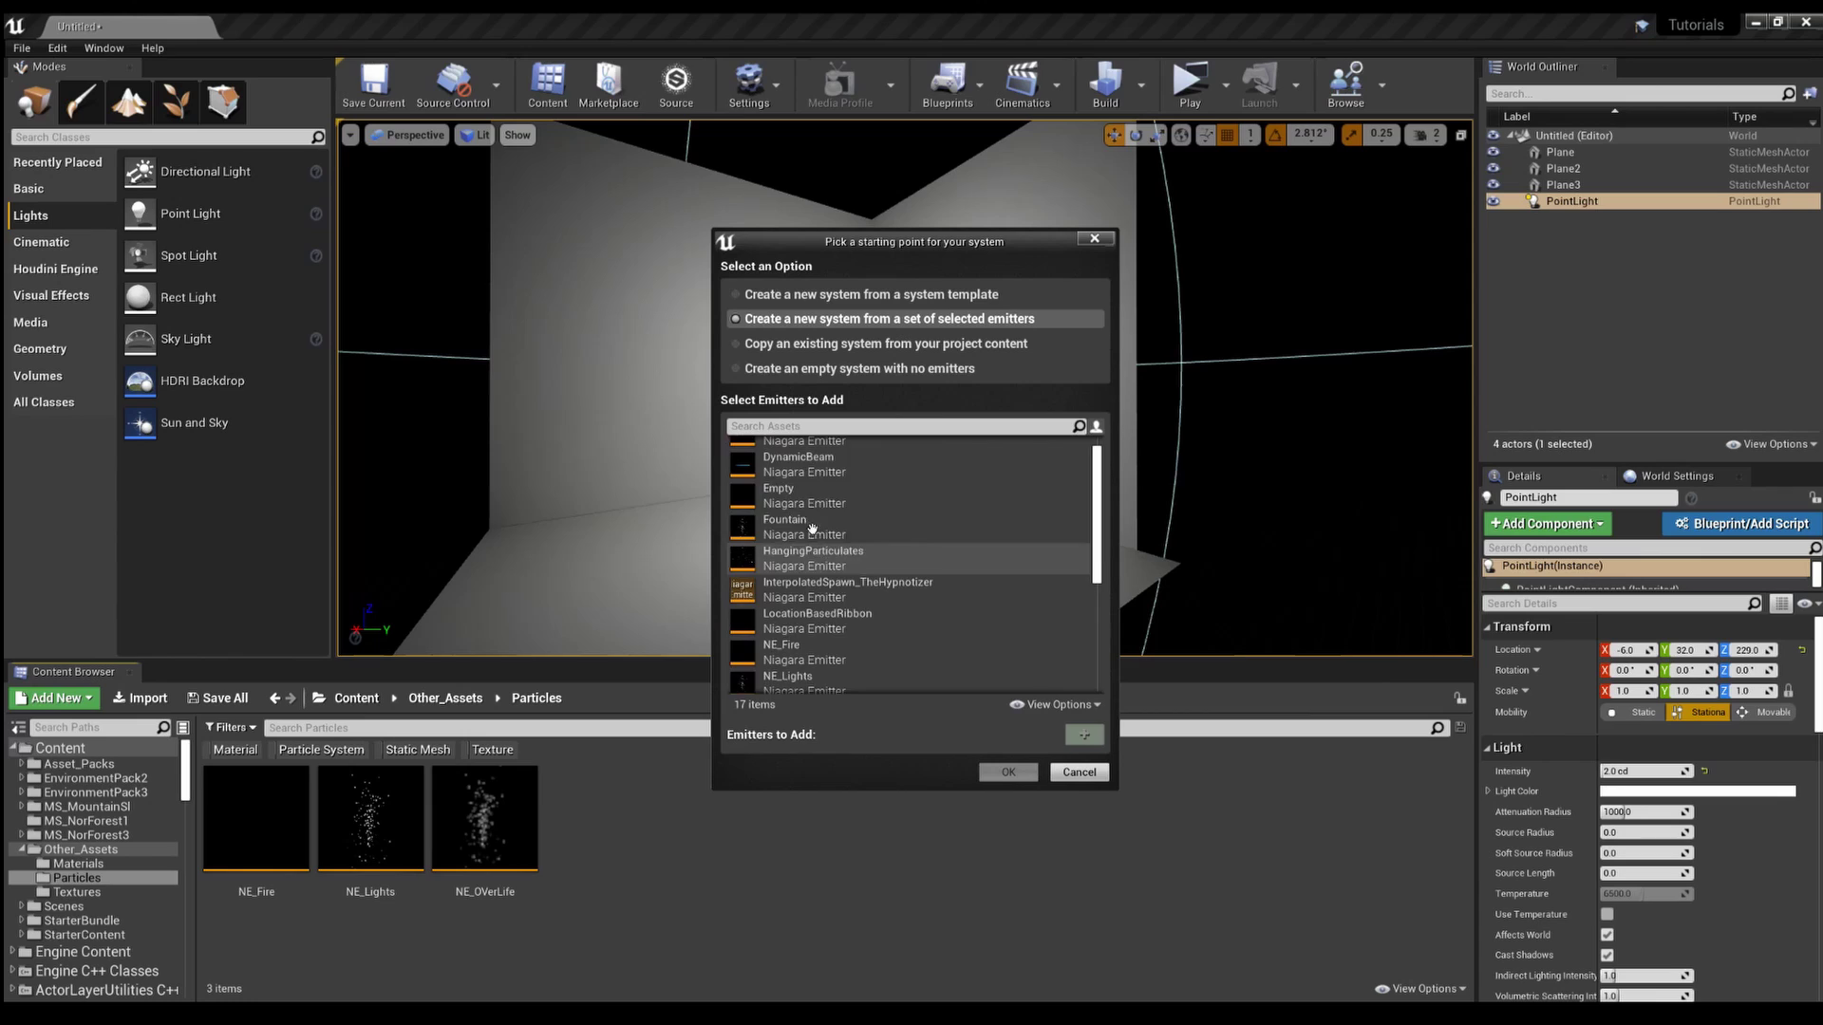
{"action": "scroll", "coordinate": [845, 574], "scroll_direction": "down", "scroll_amount": 3}
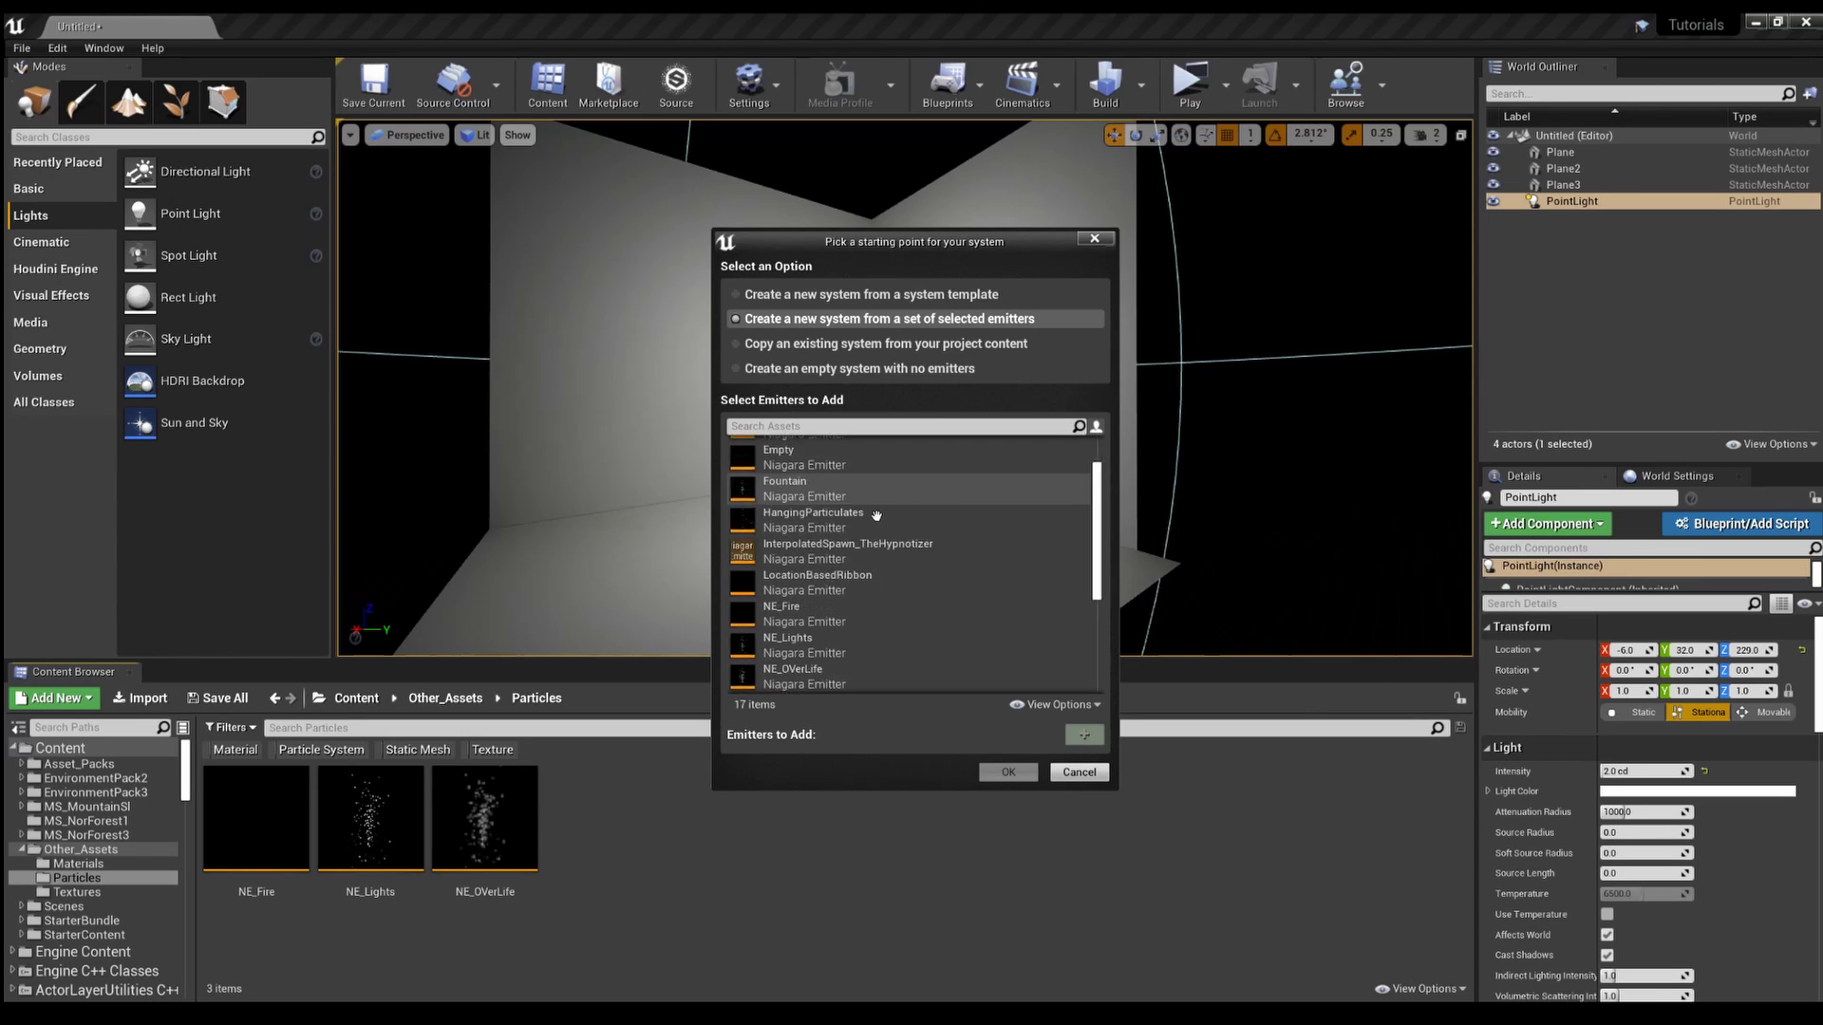
{"action": "scroll", "coordinate": [897, 598], "scroll_direction": "down", "scroll_amount": 2}
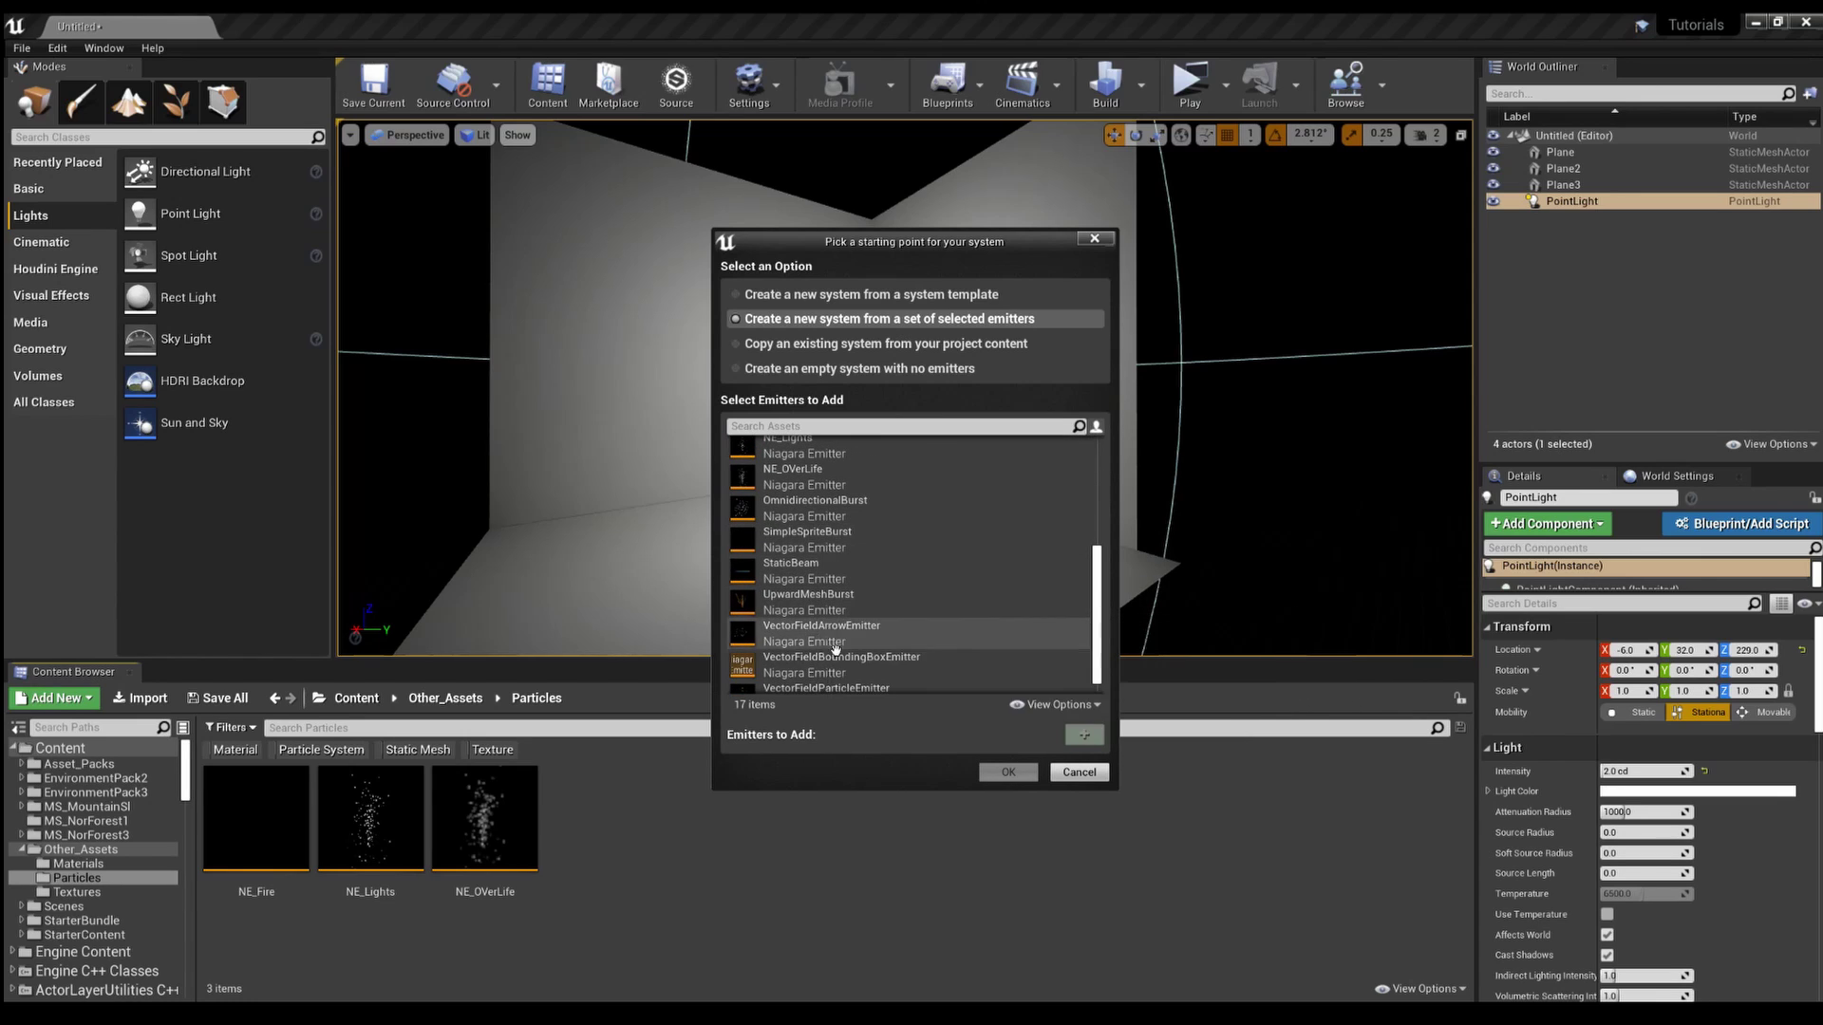
{"action": "scroll", "coordinate": [897, 608], "scroll_direction": "up", "scroll_amount": 1}
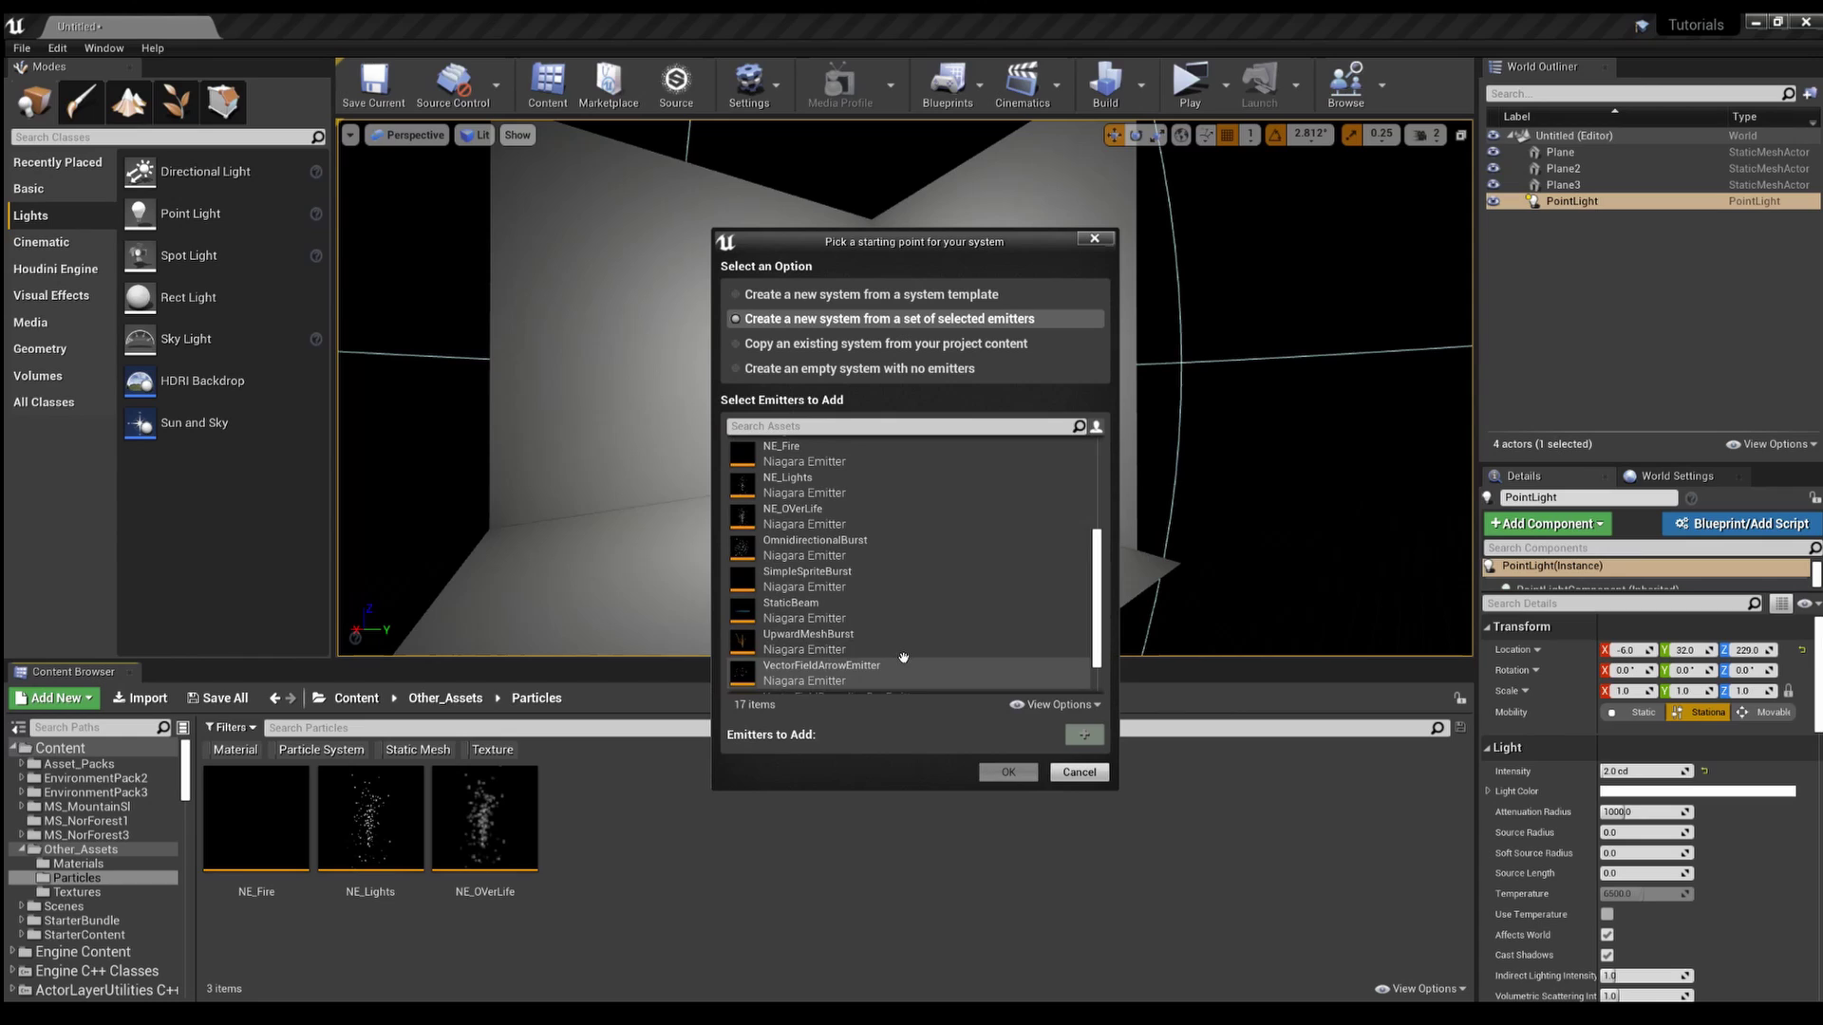
{"action": "left_click", "coordinate": [865, 485]}
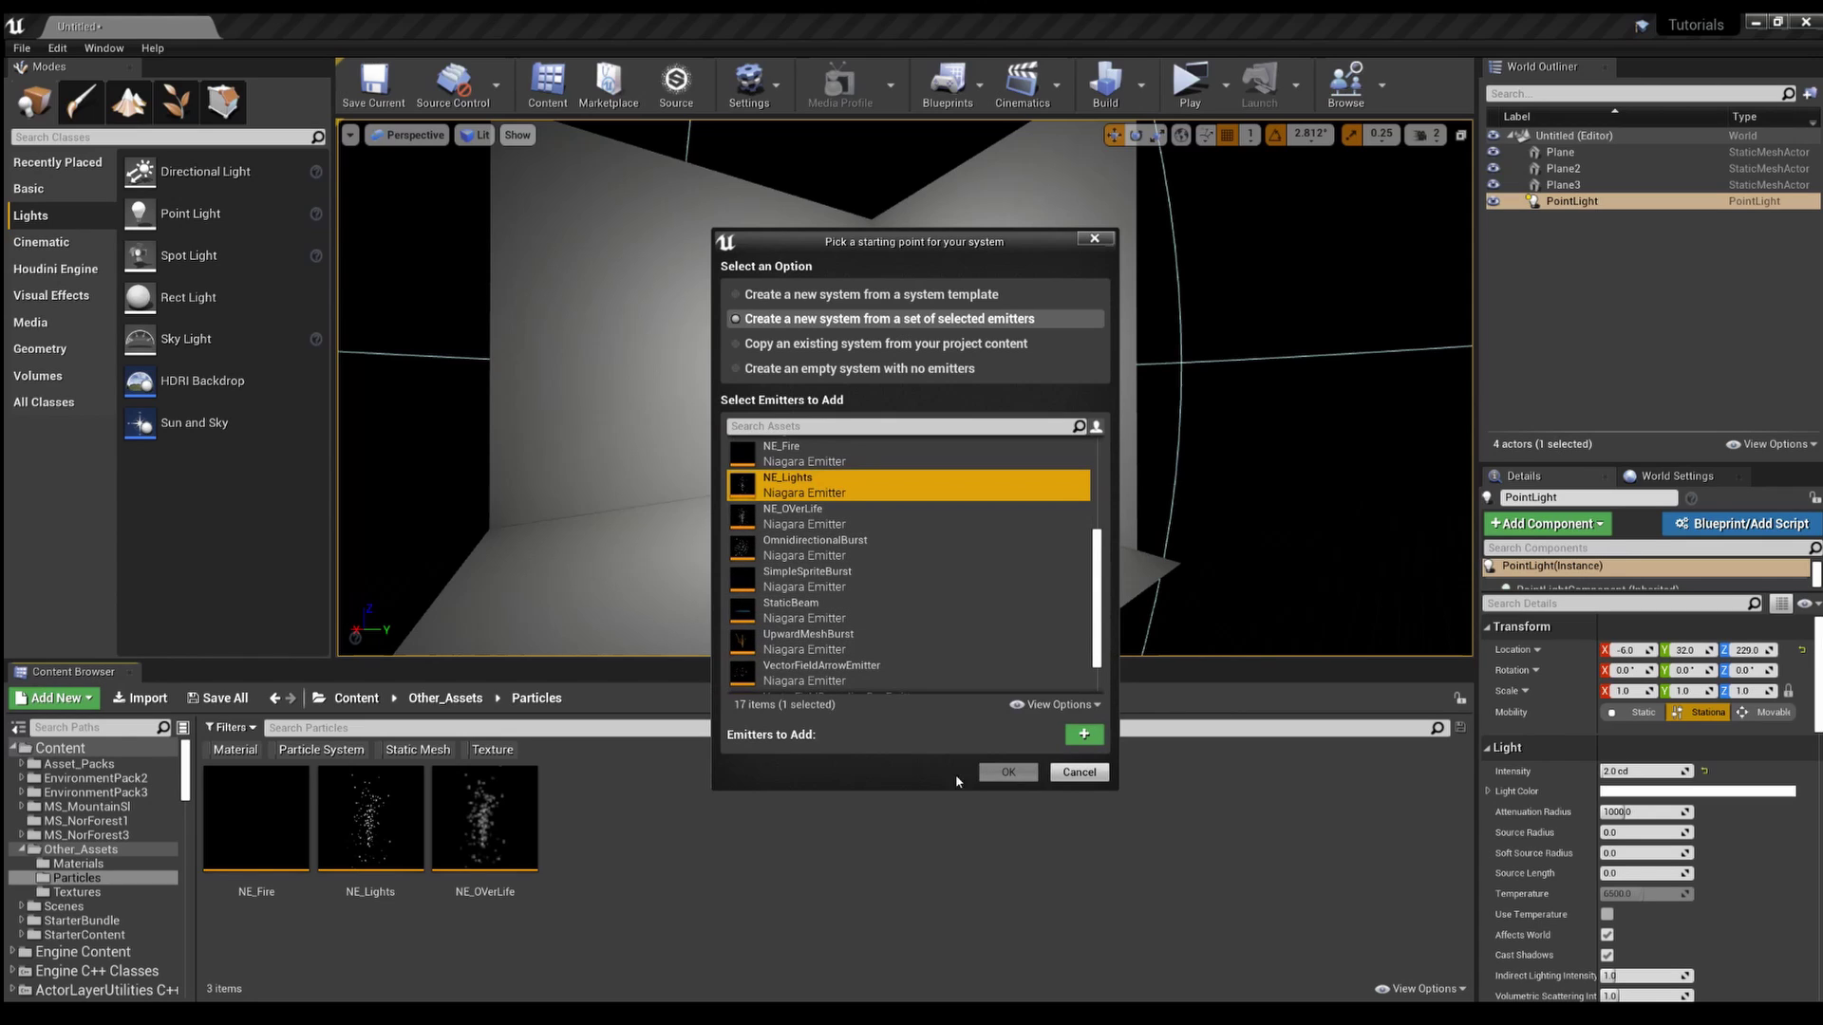
{"action": "left_click", "coordinate": [1084, 735]}
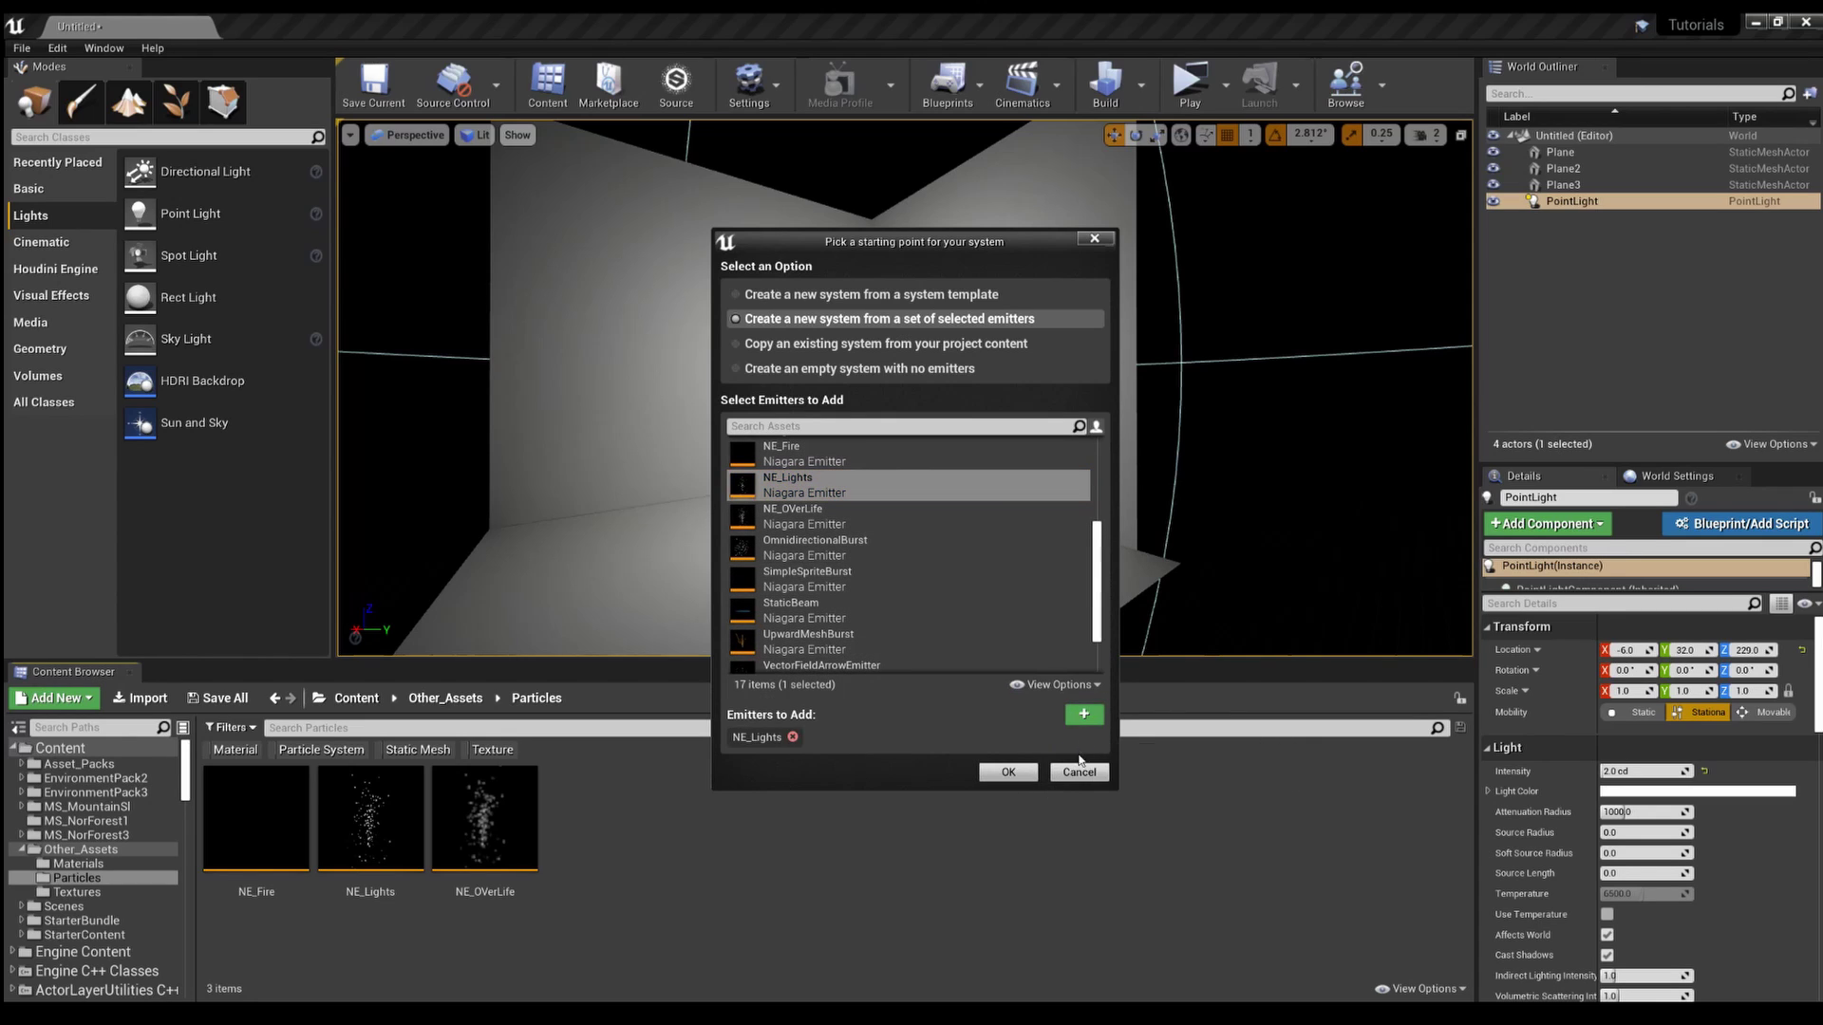
{"action": "left_click", "coordinate": [1026, 776]}
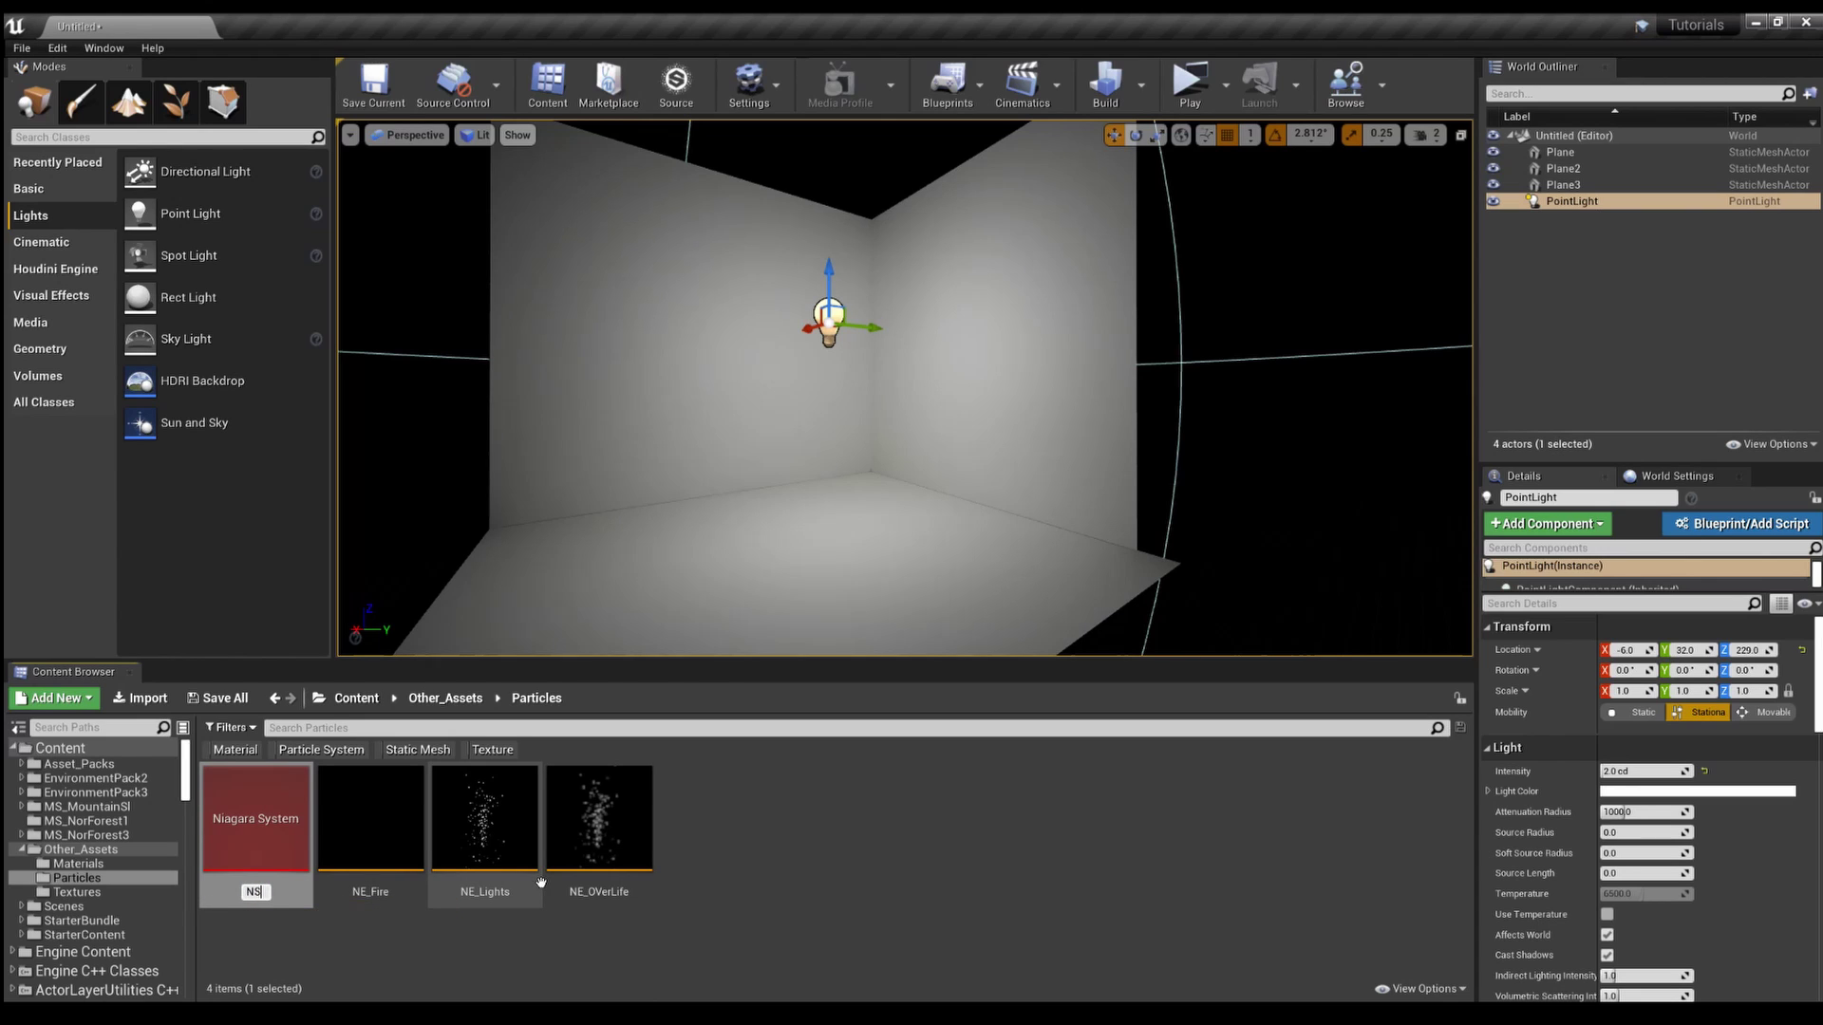
Step: Name the new system NS_Lights and open it in the Niagara editor
{"action": "key", "text": "Return"}
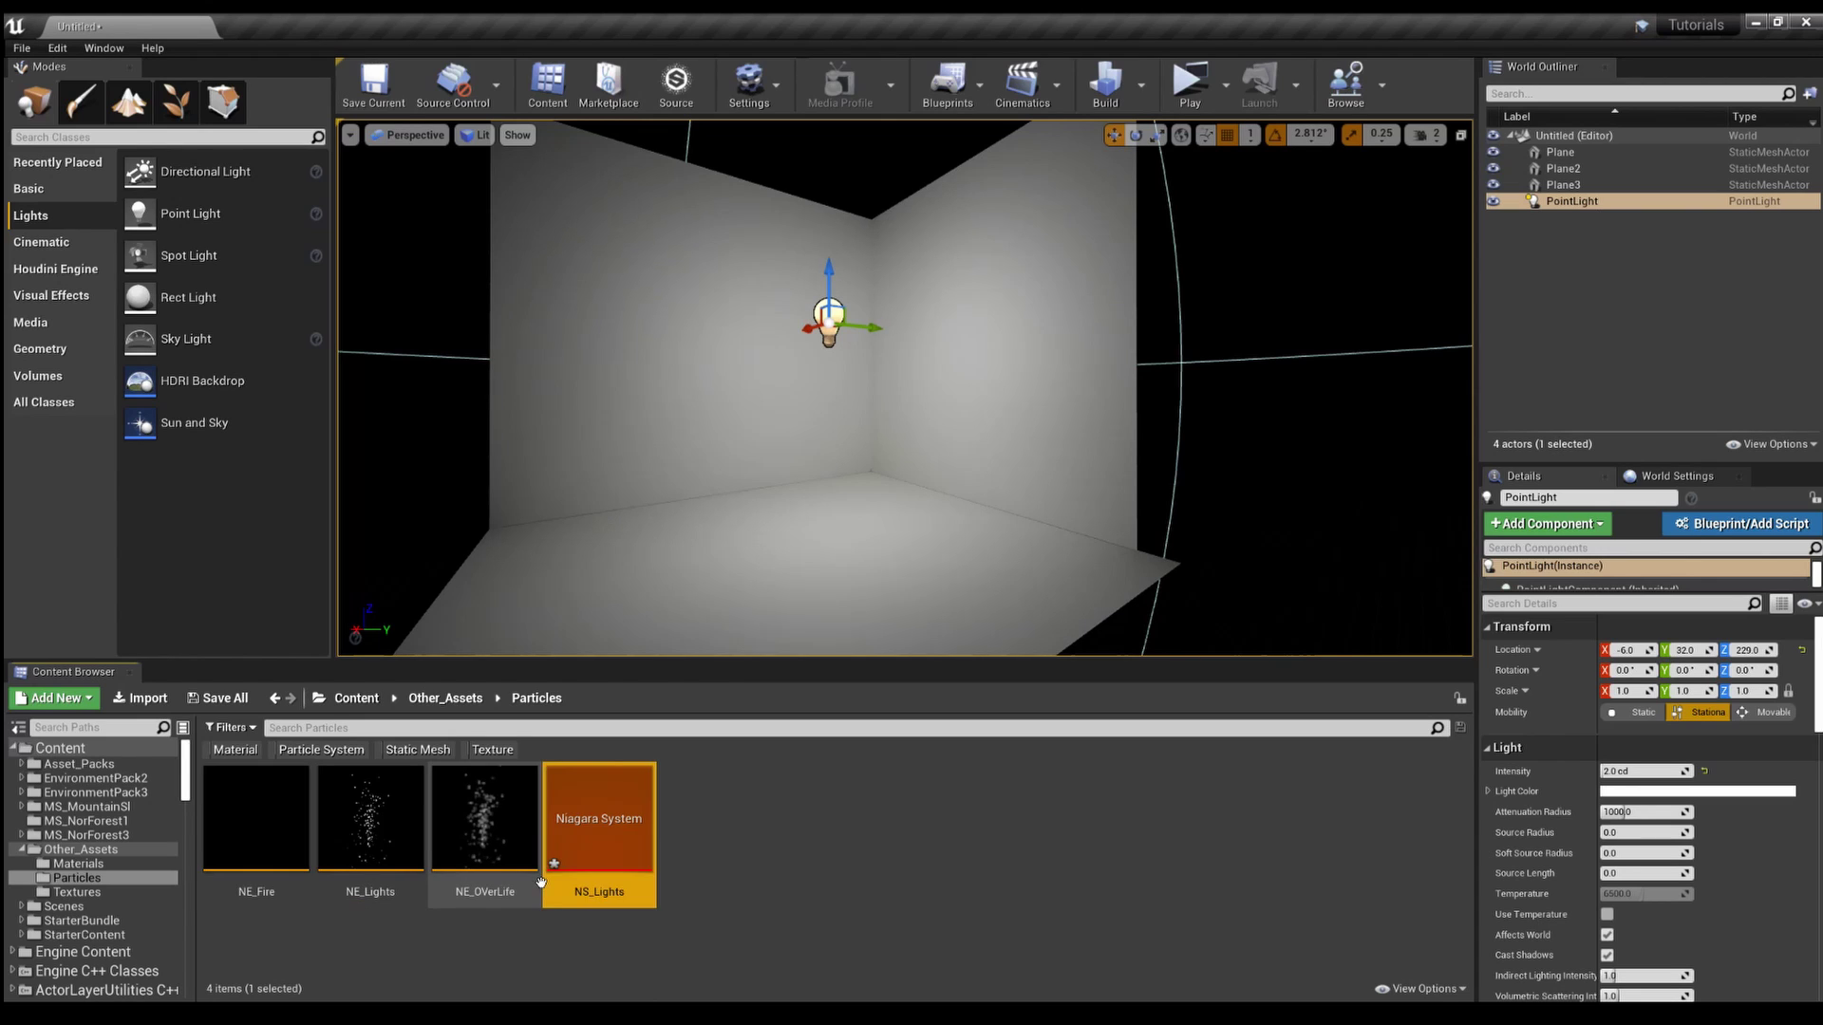
{"action": "double_click", "coordinate": [593, 831]}
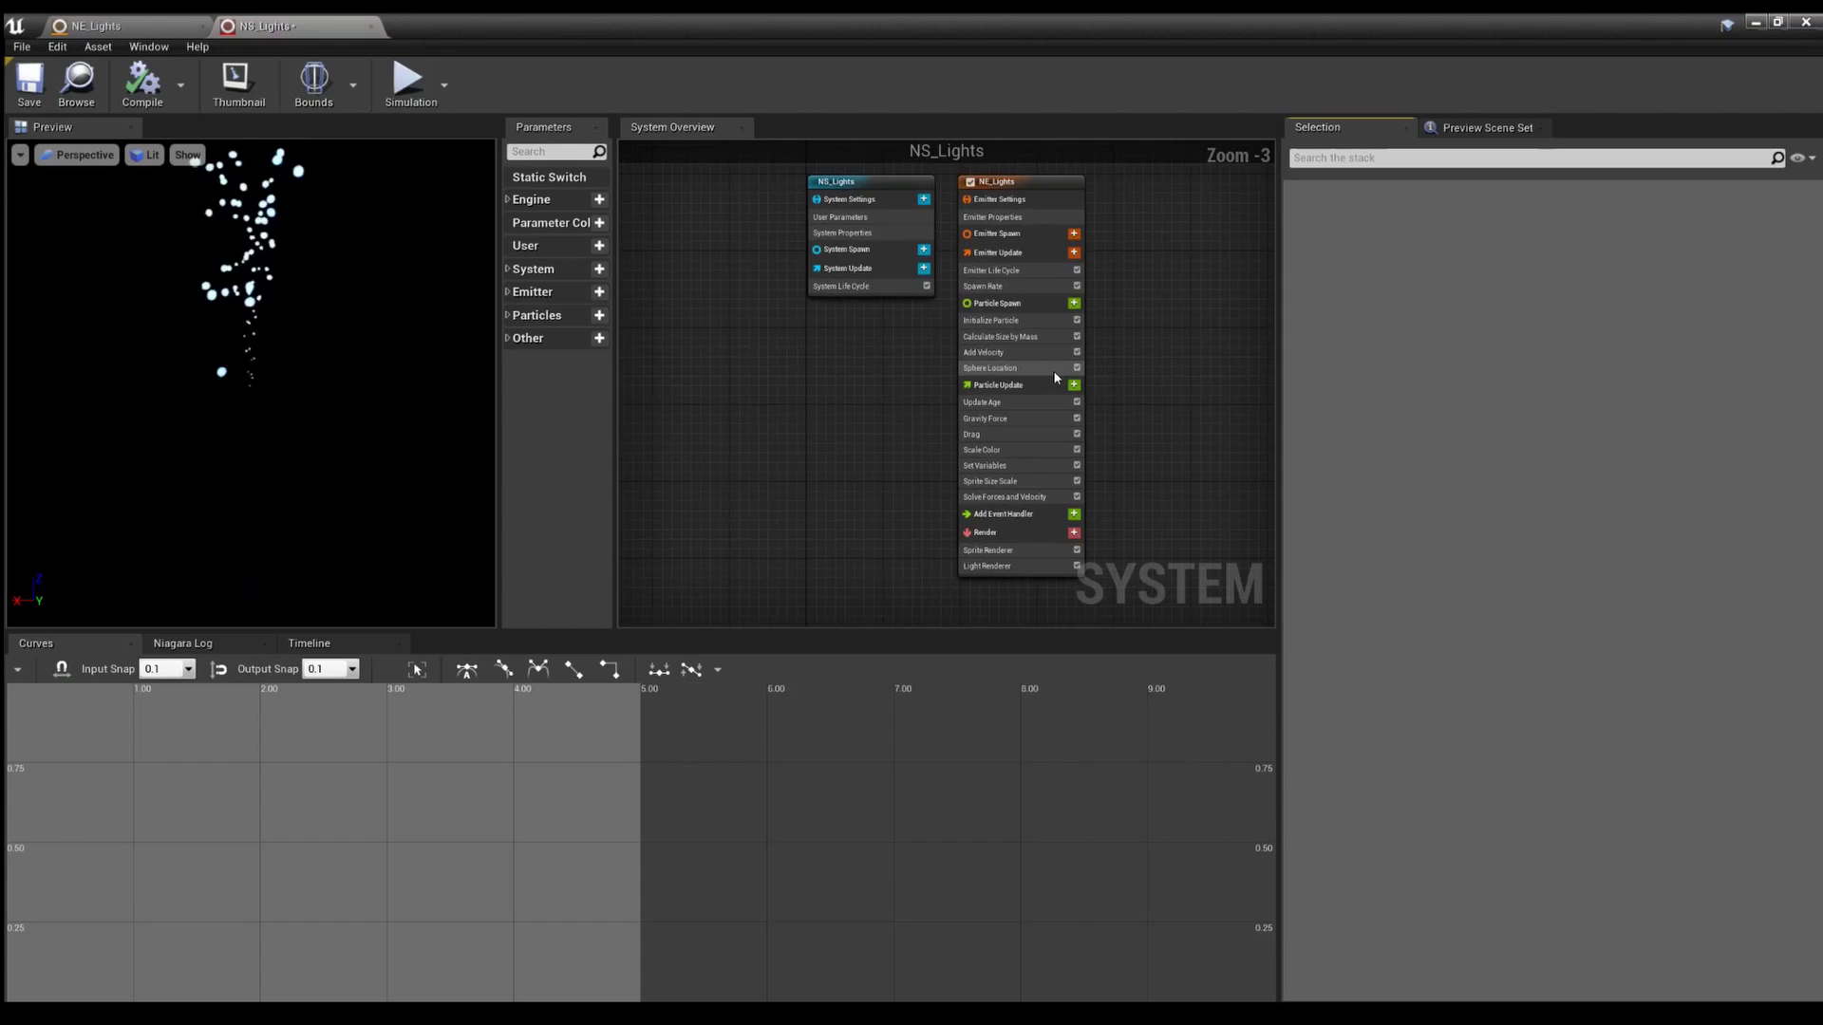
{"action": "right_click", "coordinate": [1151, 308]}
{"action": "mouse_move", "coordinate": [1187, 330]}
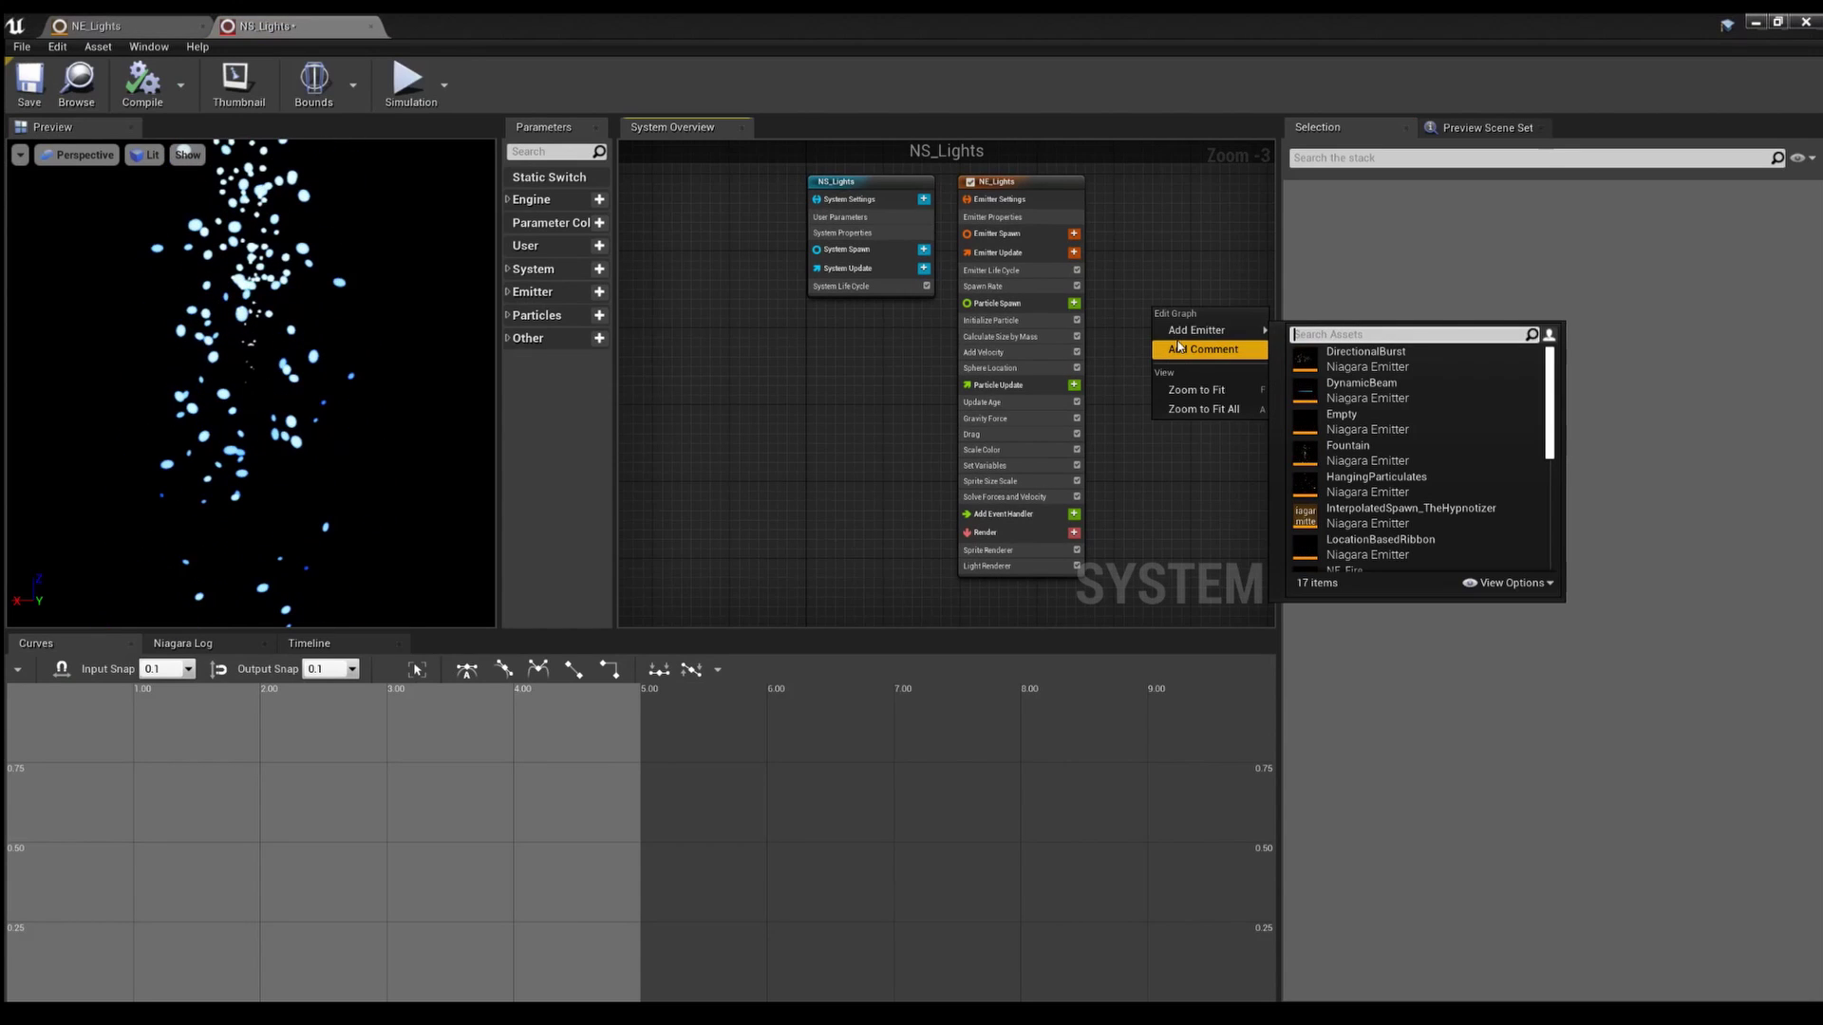
{"action": "left_click", "coordinate": [1175, 492]}
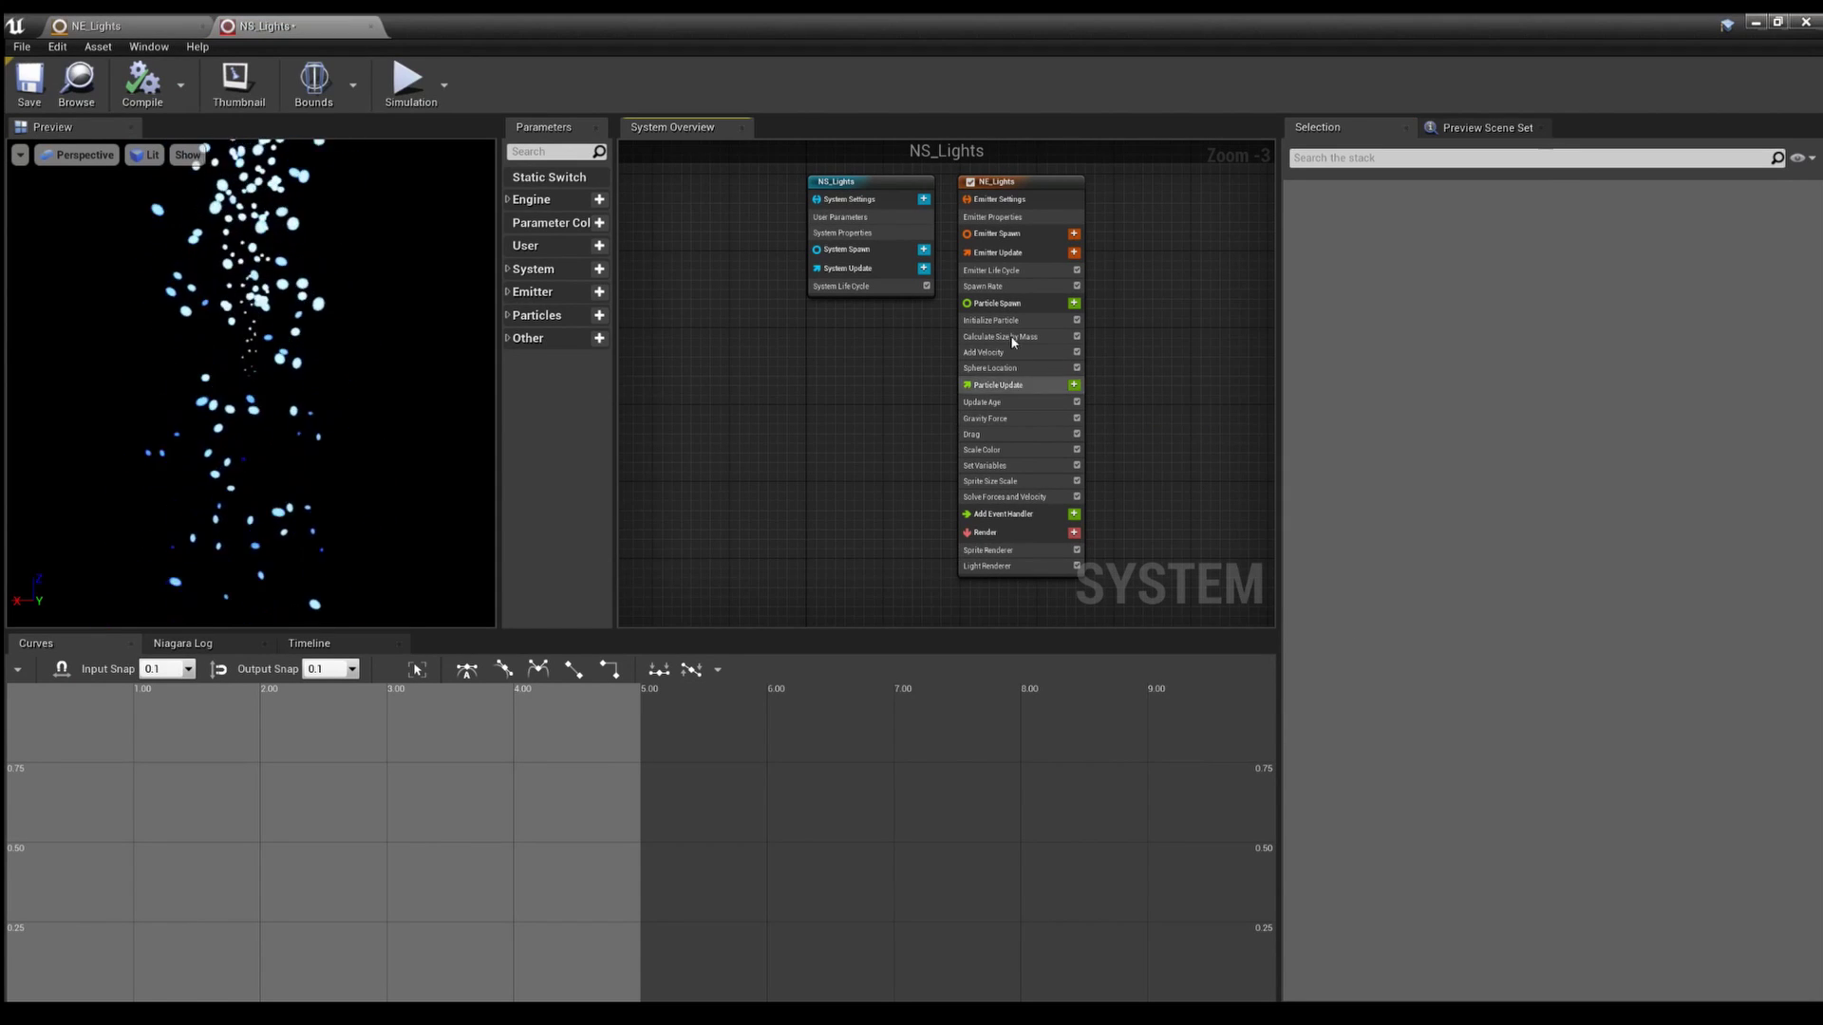
Step: Add and then delete the NE_OVerLife emitter, keeping only NE_Lights, and save
{"action": "right_click", "coordinate": [1214, 293]}
{"action": "mouse_move", "coordinate": [1314, 323]}
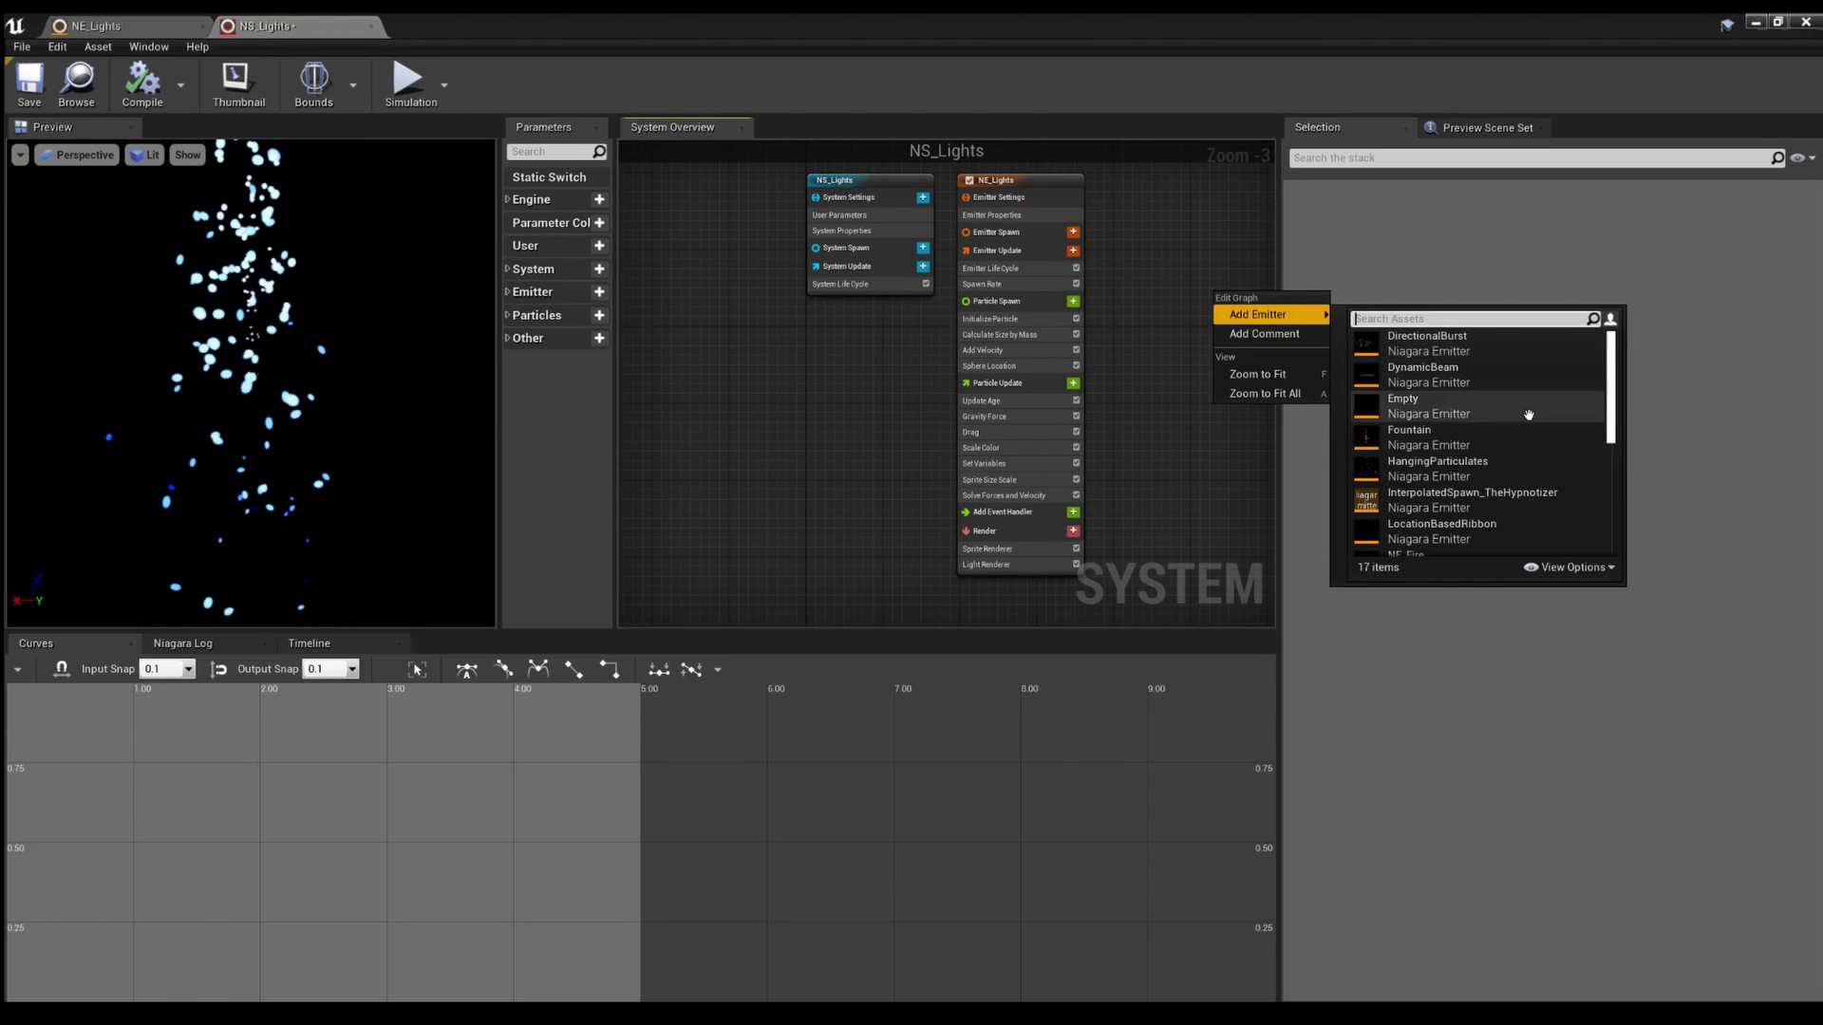
{"action": "scroll", "coordinate": [1476, 475], "scroll_direction": "down", "scroll_amount": 3}
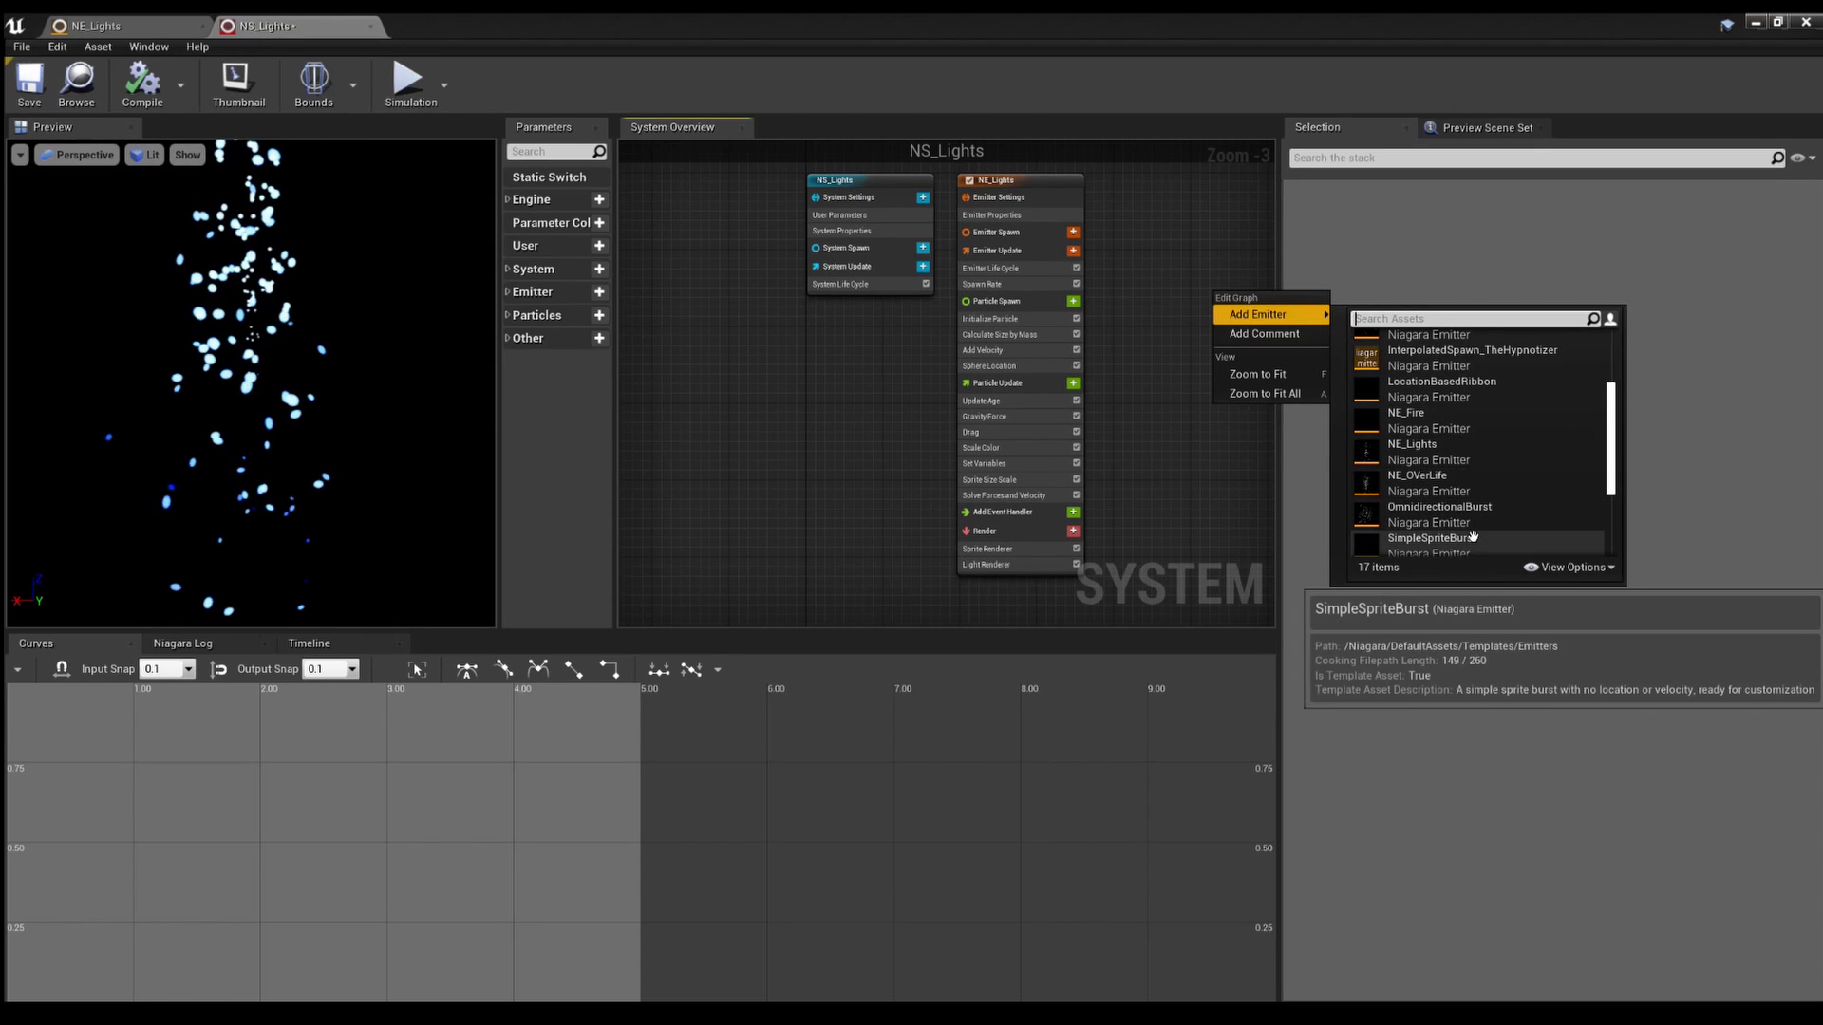
{"action": "left_click", "coordinate": [626, 486]}
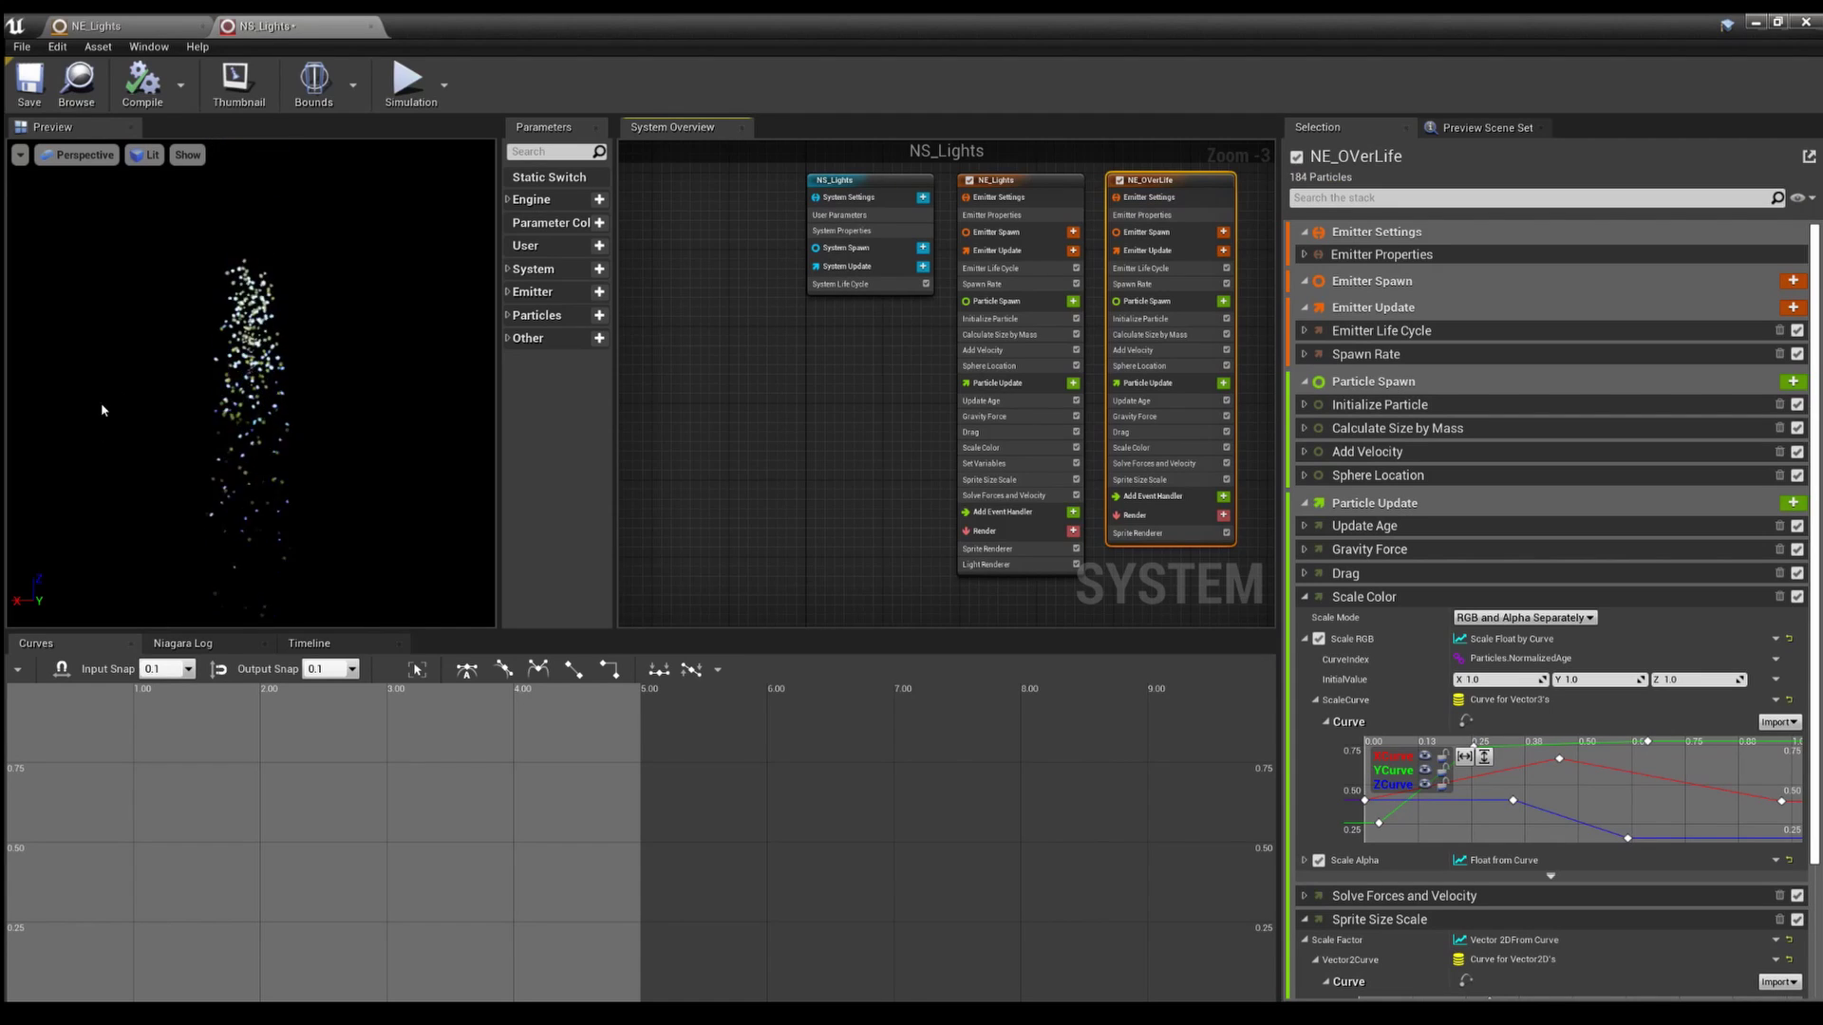
{"action": "left_click", "coordinate": [868, 392]}
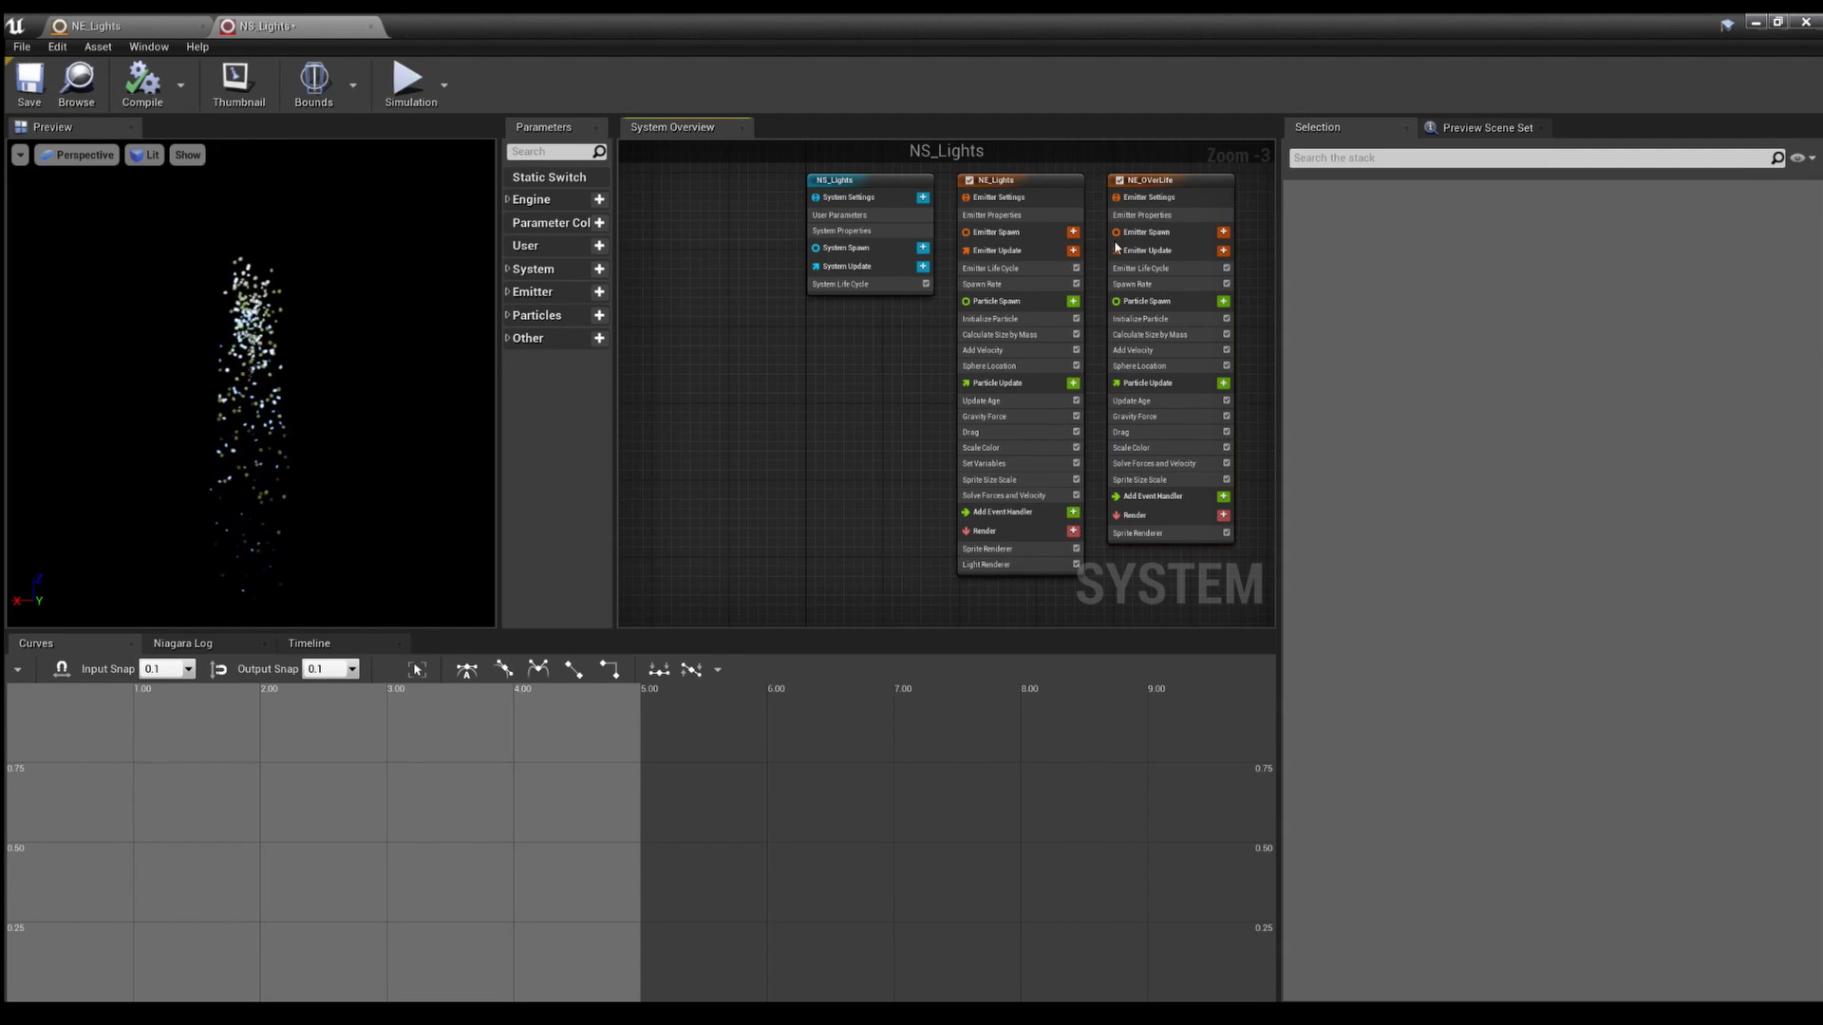
{"action": "left_click", "coordinate": [1220, 213]}
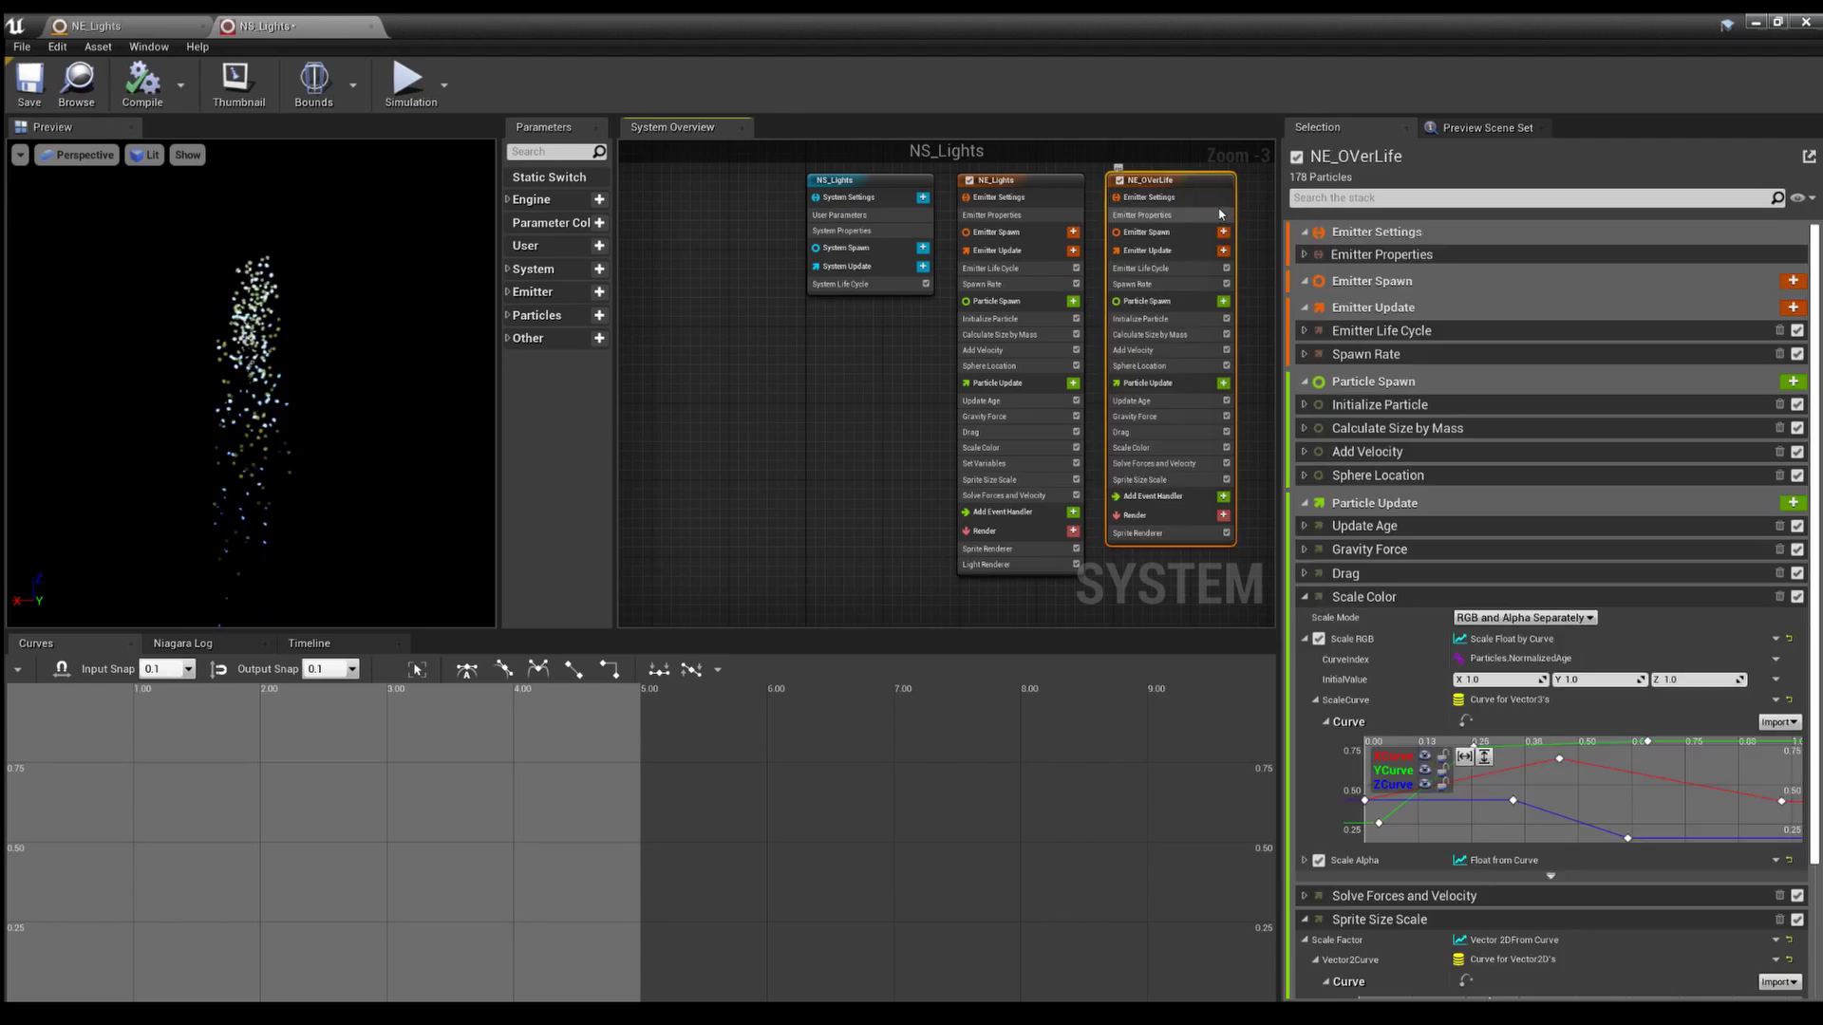
{"action": "key", "text": "Delete"}
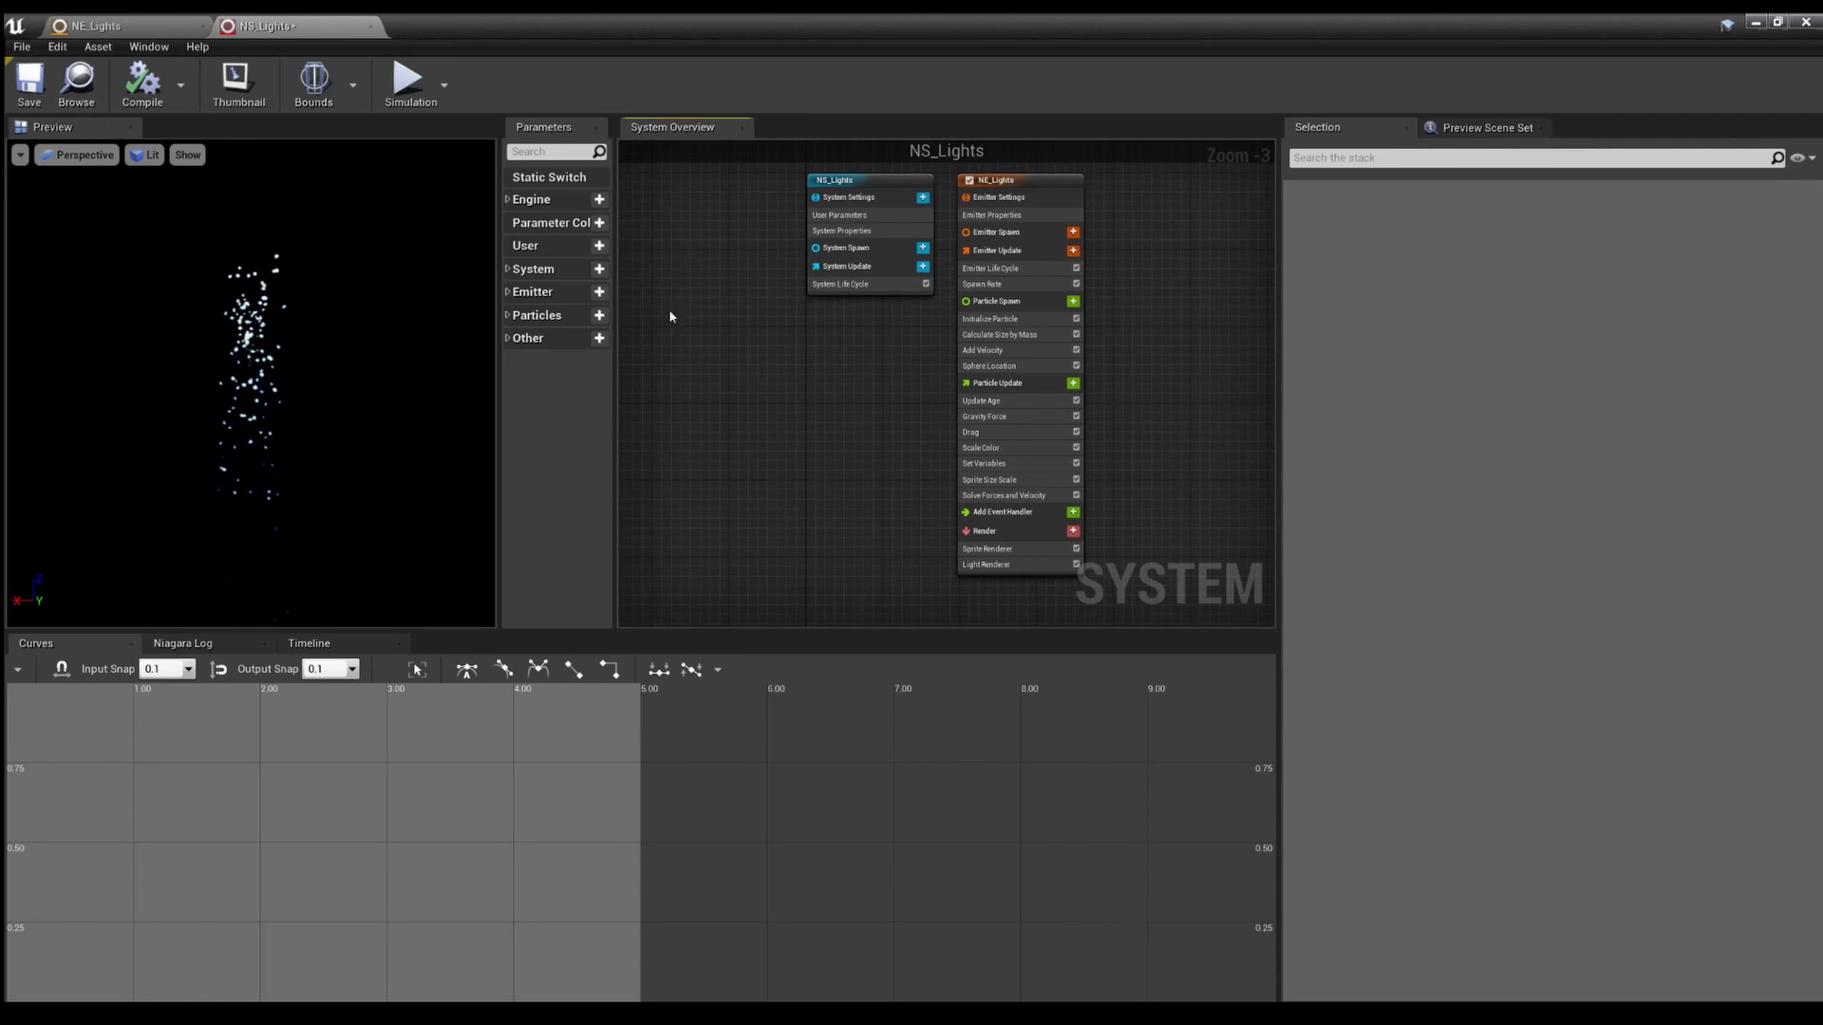
{"action": "left_click", "coordinate": [30, 81]}
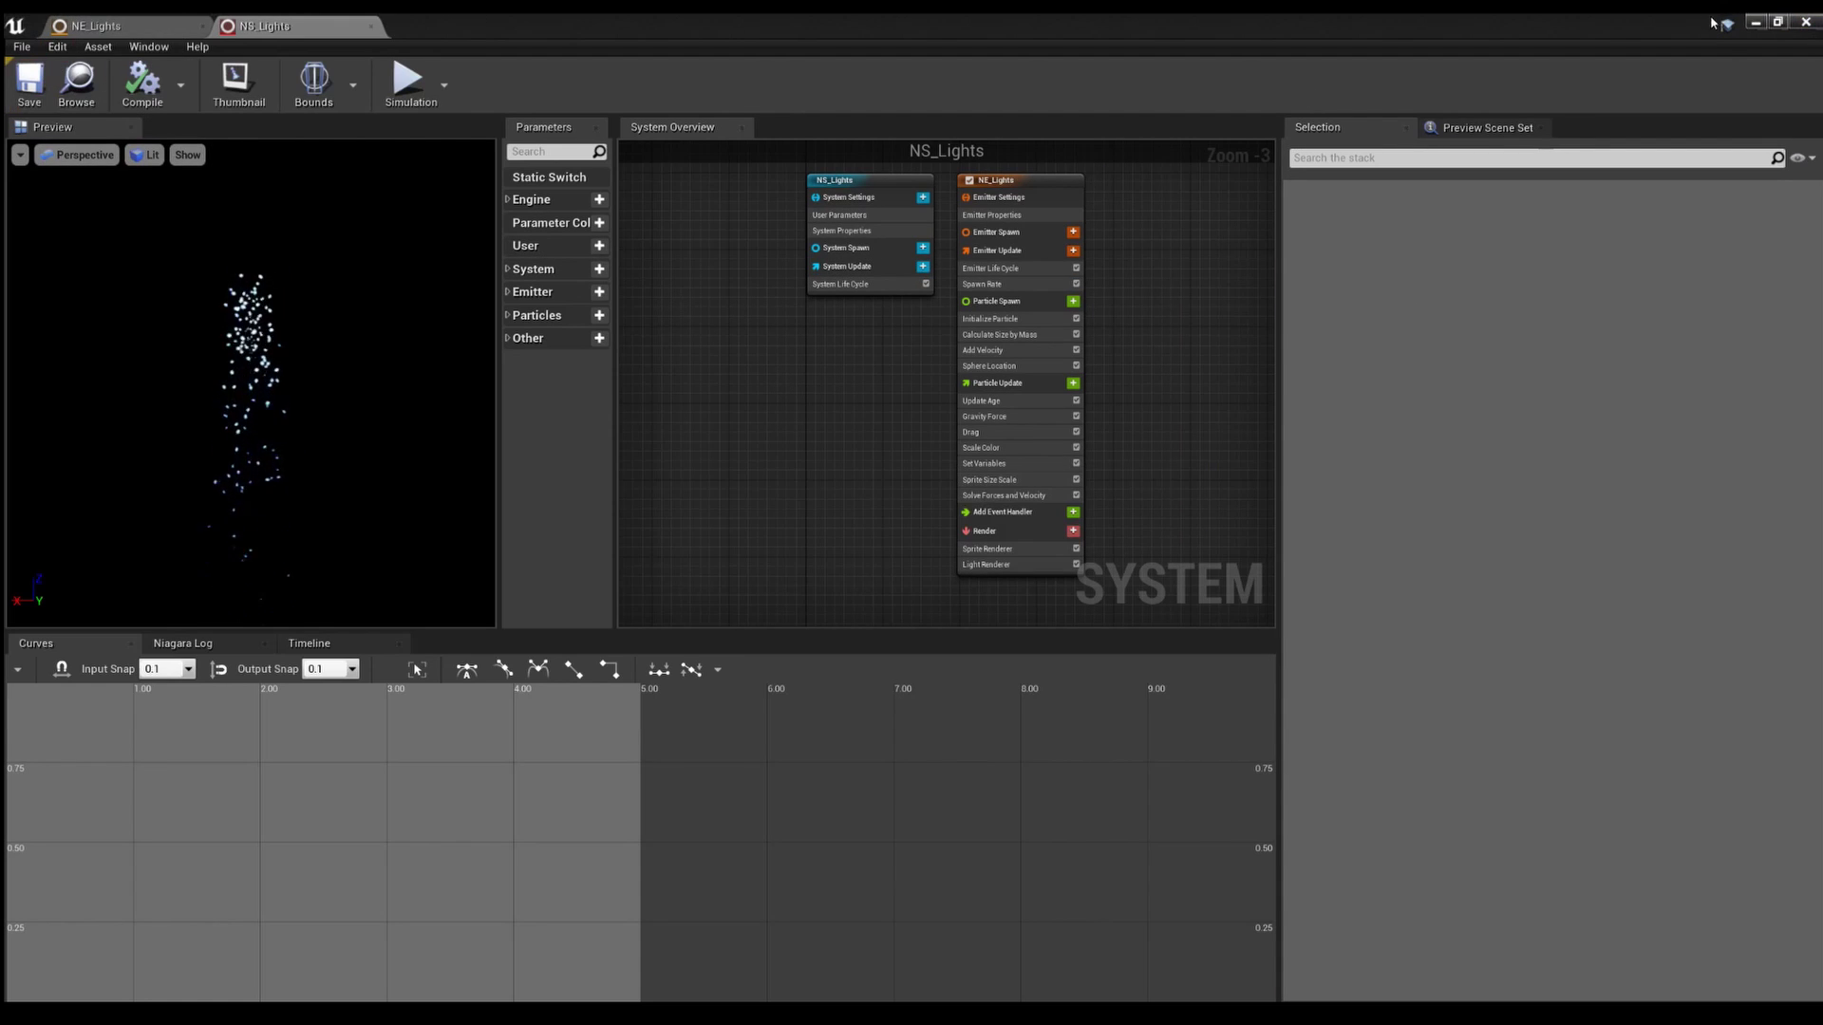
Step: Drag NS_Lights into the room and raise it off the floor
{"action": "left_click", "coordinate": [1766, 21]}
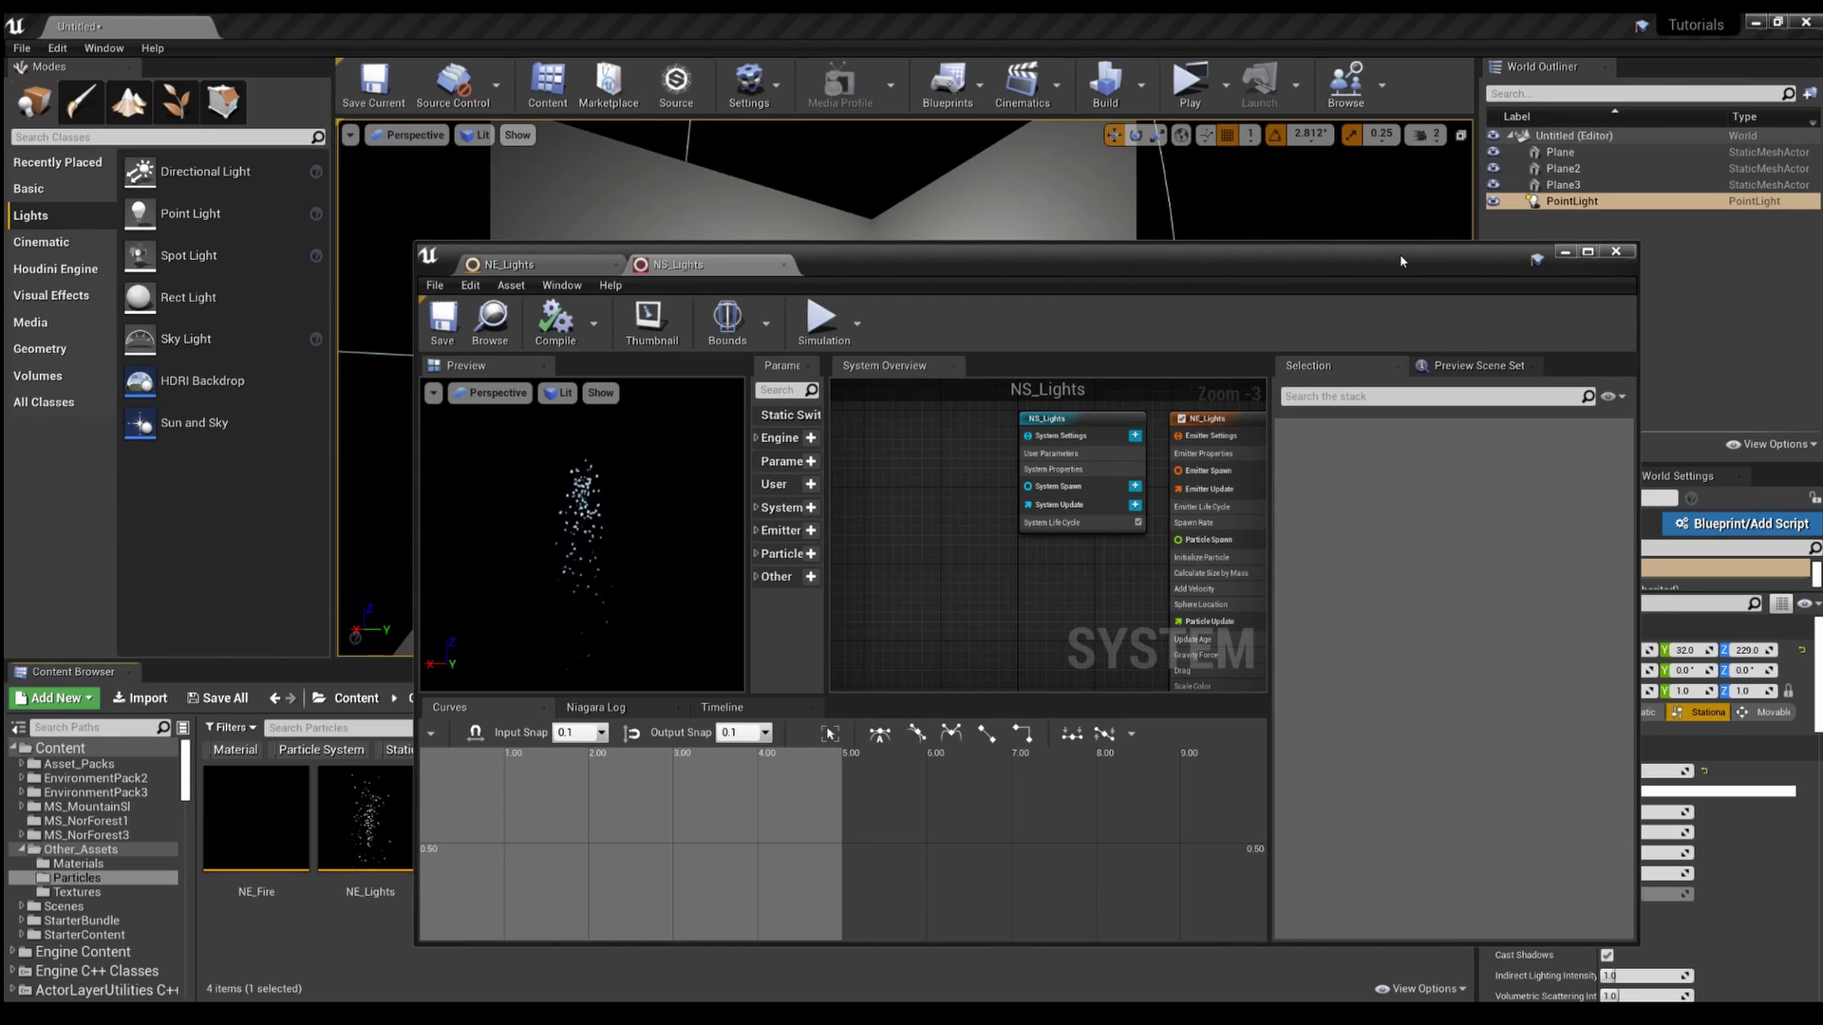
{"action": "left_click_drag", "start_coordinate": [1637, 294], "coordinate": [1397, 277]}
{"action": "left_click", "coordinate": [1334, 278]}
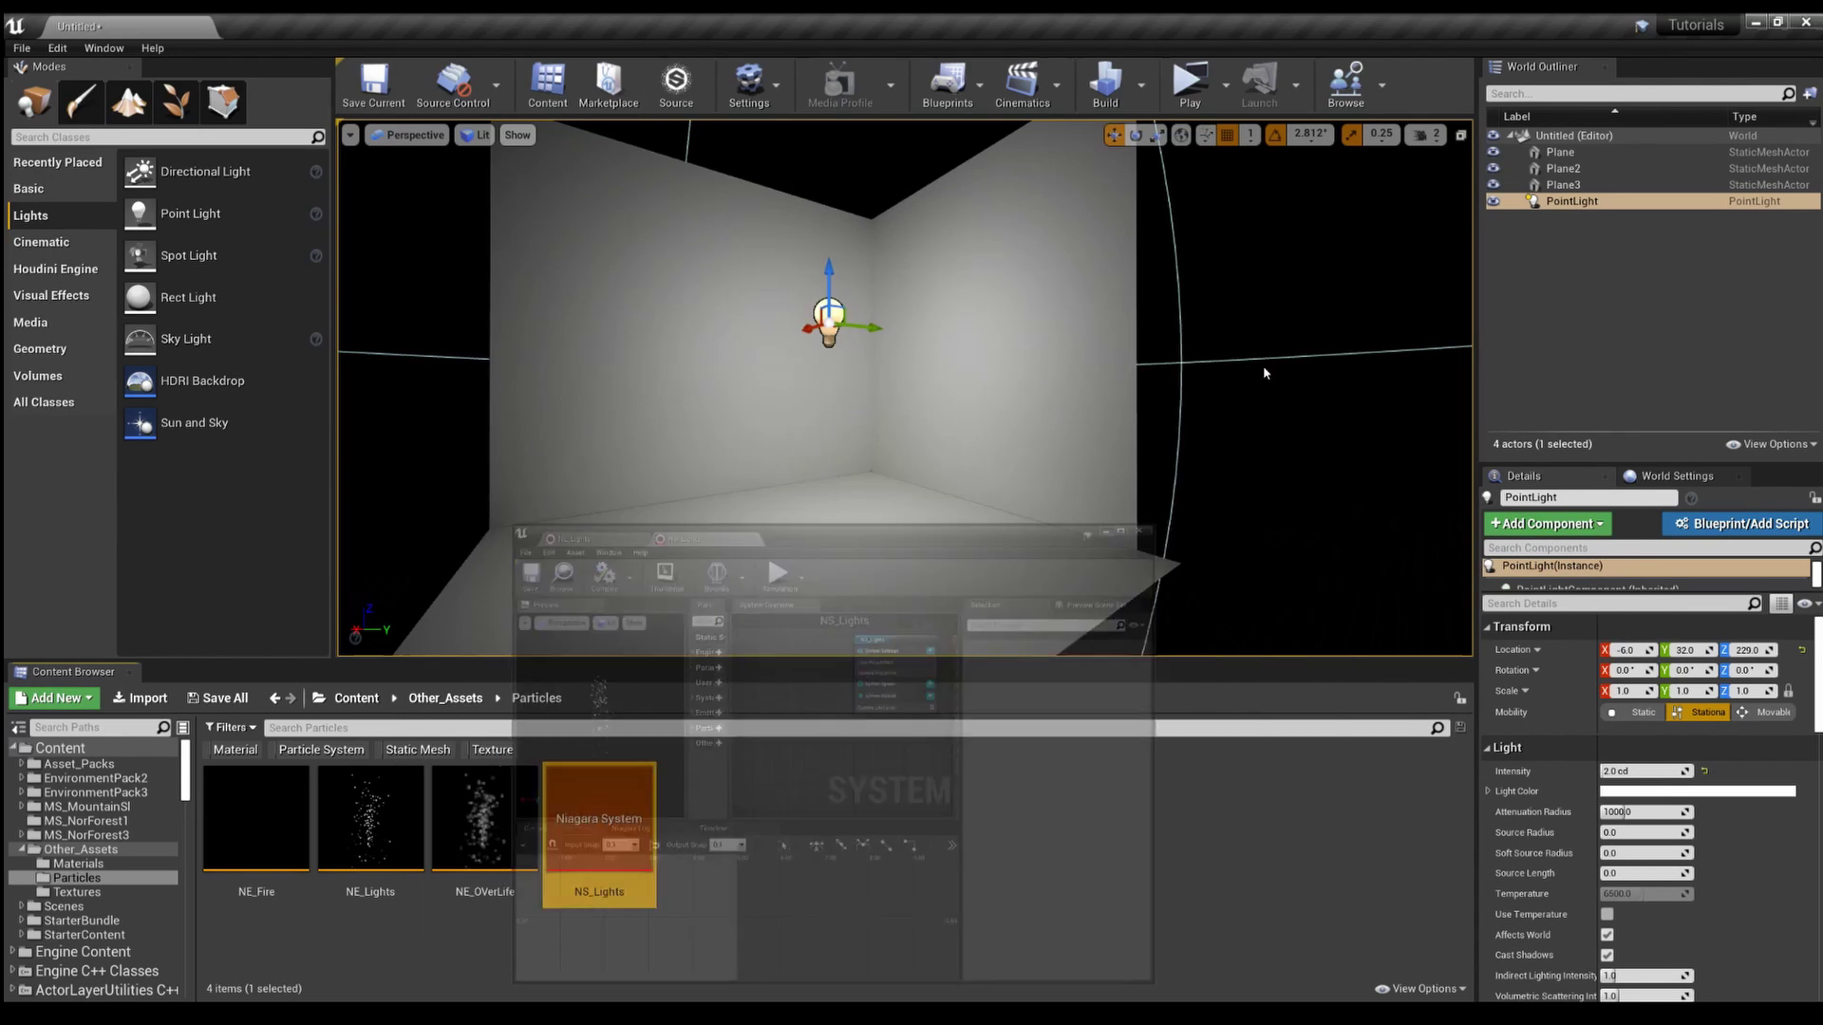
{"action": "left_click_drag", "start_coordinate": [599, 818], "coordinate": [838, 470]}
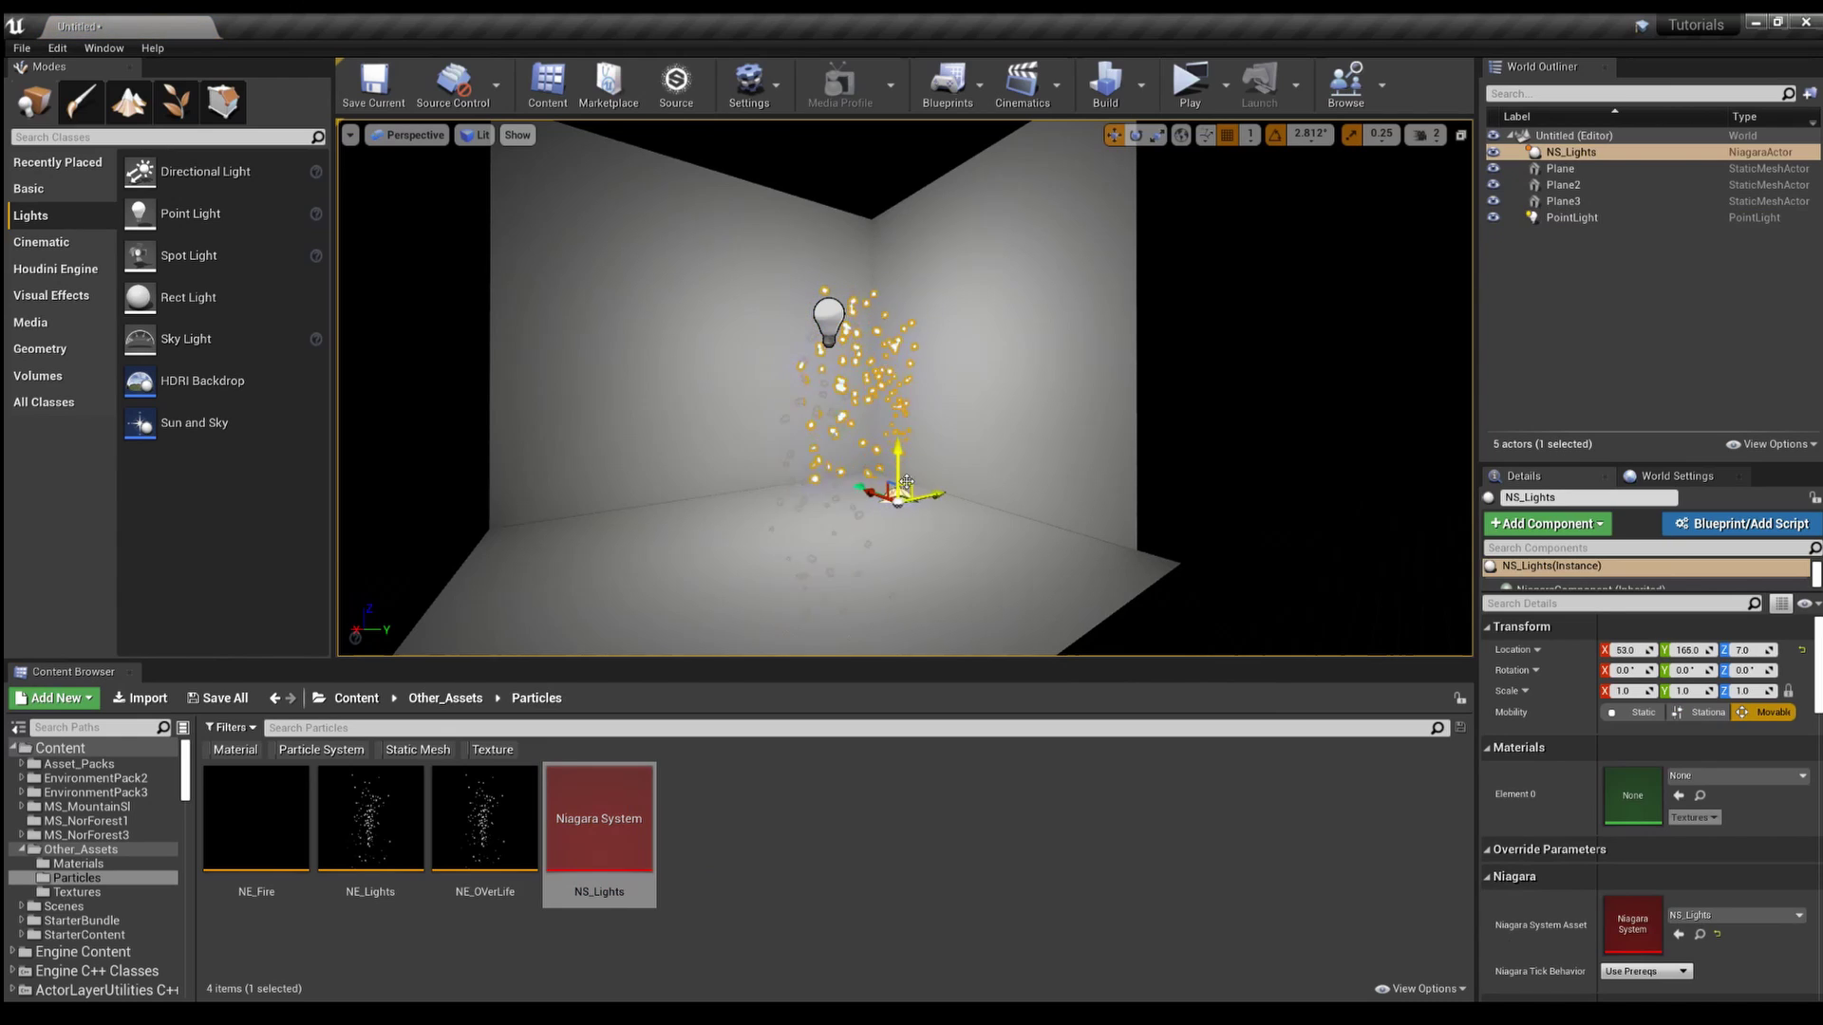
{"action": "left_click_drag", "start_coordinate": [906, 463], "coordinate": [854, 471]}
Step: Hide the PointLight so only the particles light the dark room
{"action": "left_click_drag", "start_coordinate": [999, 516], "coordinate": [912, 368], "text": "alt"}
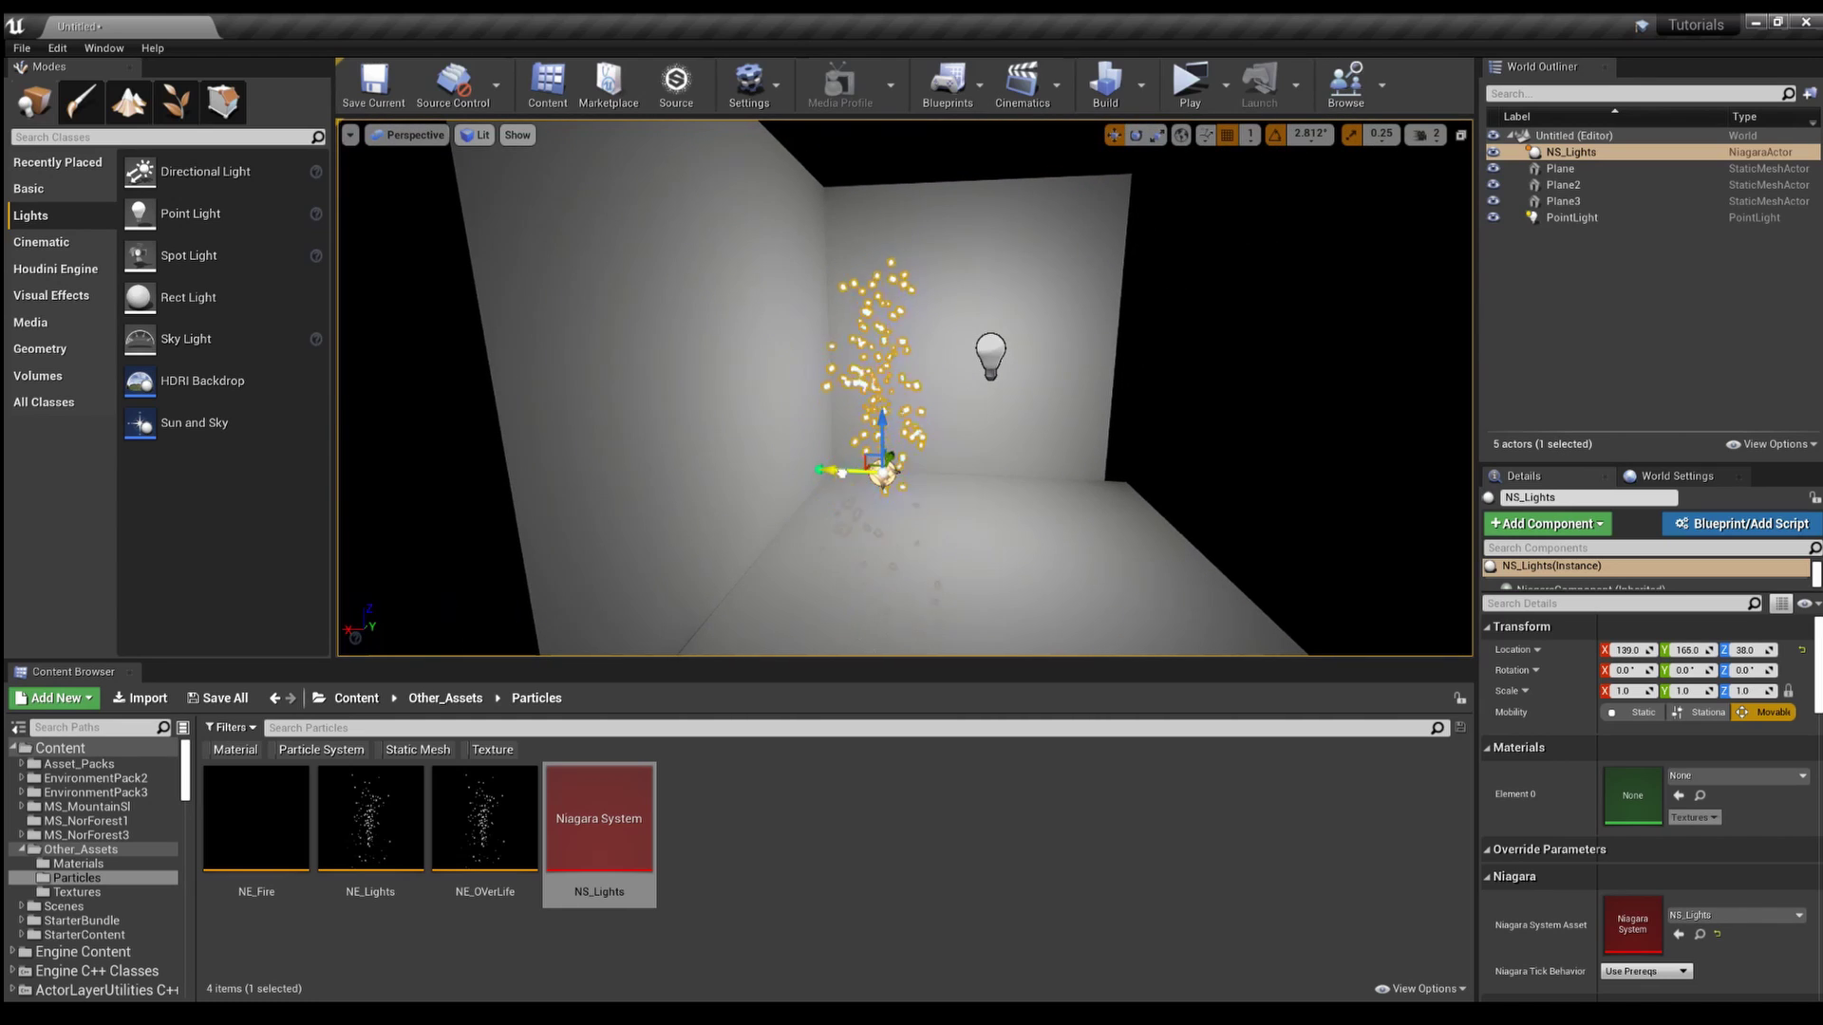
{"action": "left_click", "coordinate": [1274, 469]}
{"action": "left_click_drag", "start_coordinate": [1137, 499], "coordinate": [910, 419]}
{"action": "scroll", "coordinate": [911, 419], "scroll_direction": "down", "scroll_amount": 3}
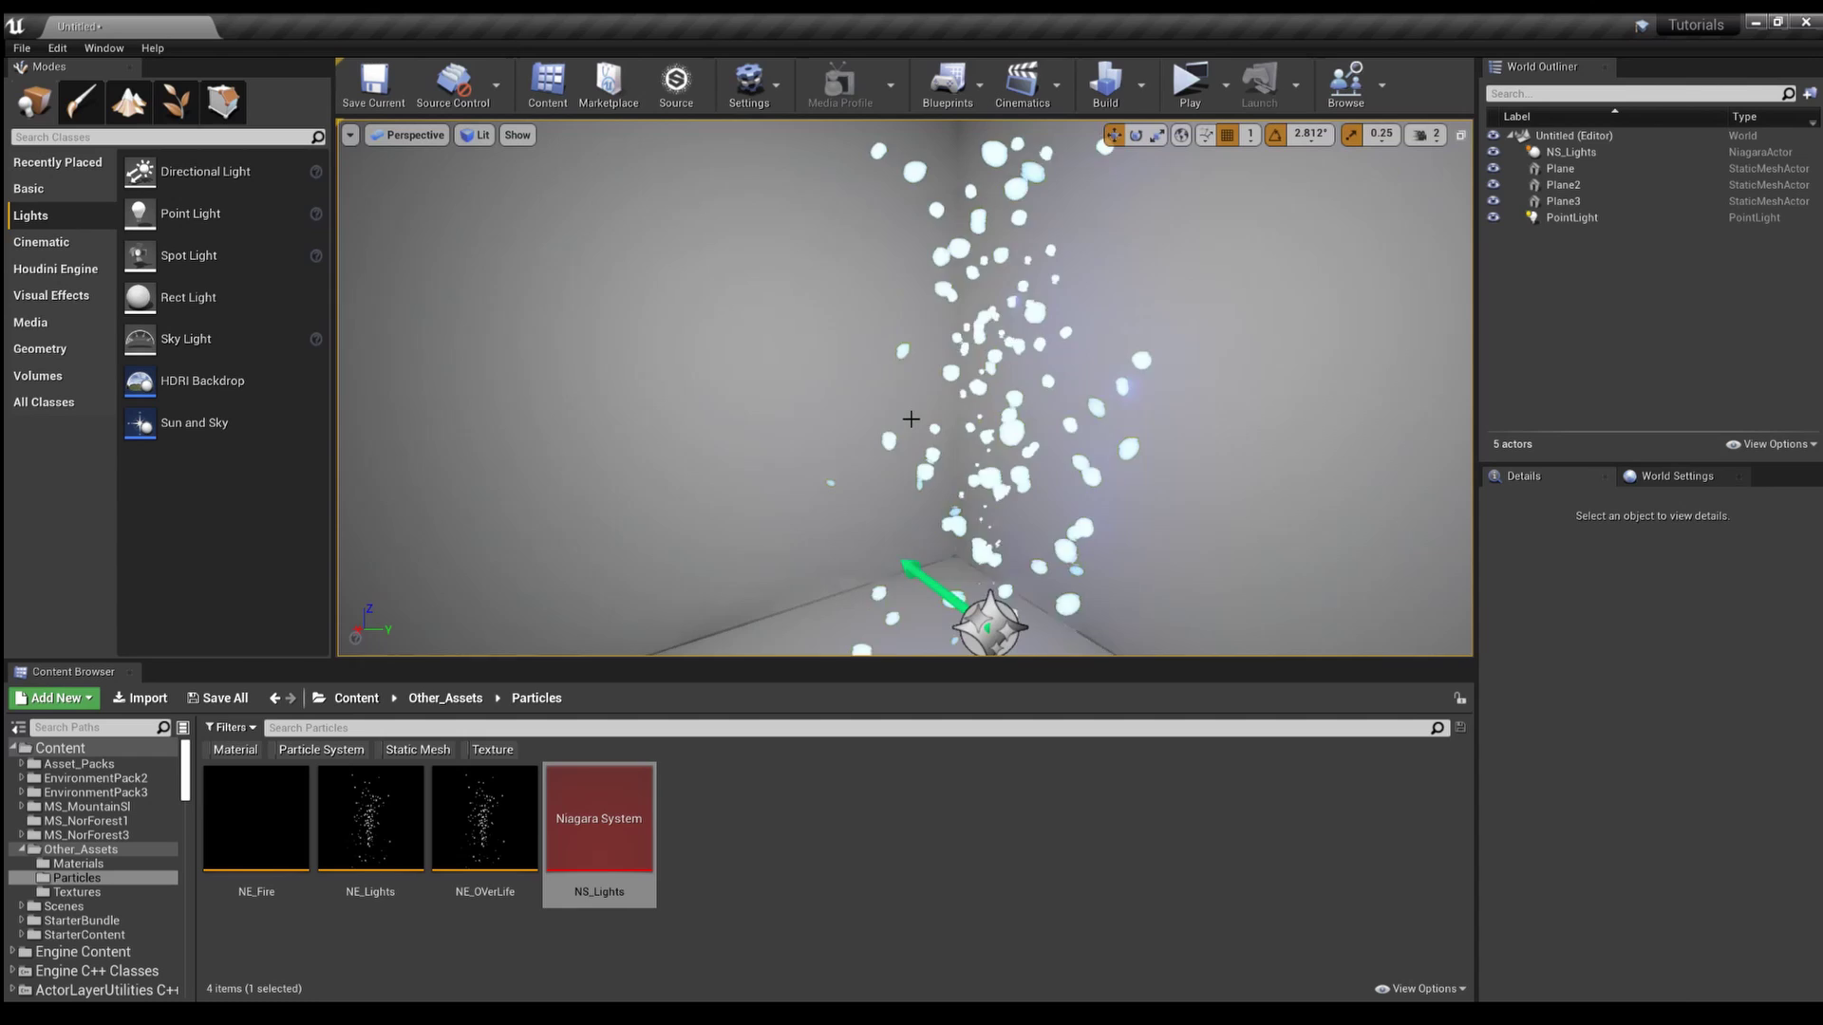
{"action": "scroll", "coordinate": [922, 171], "scroll_direction": "down", "scroll_amount": 4}
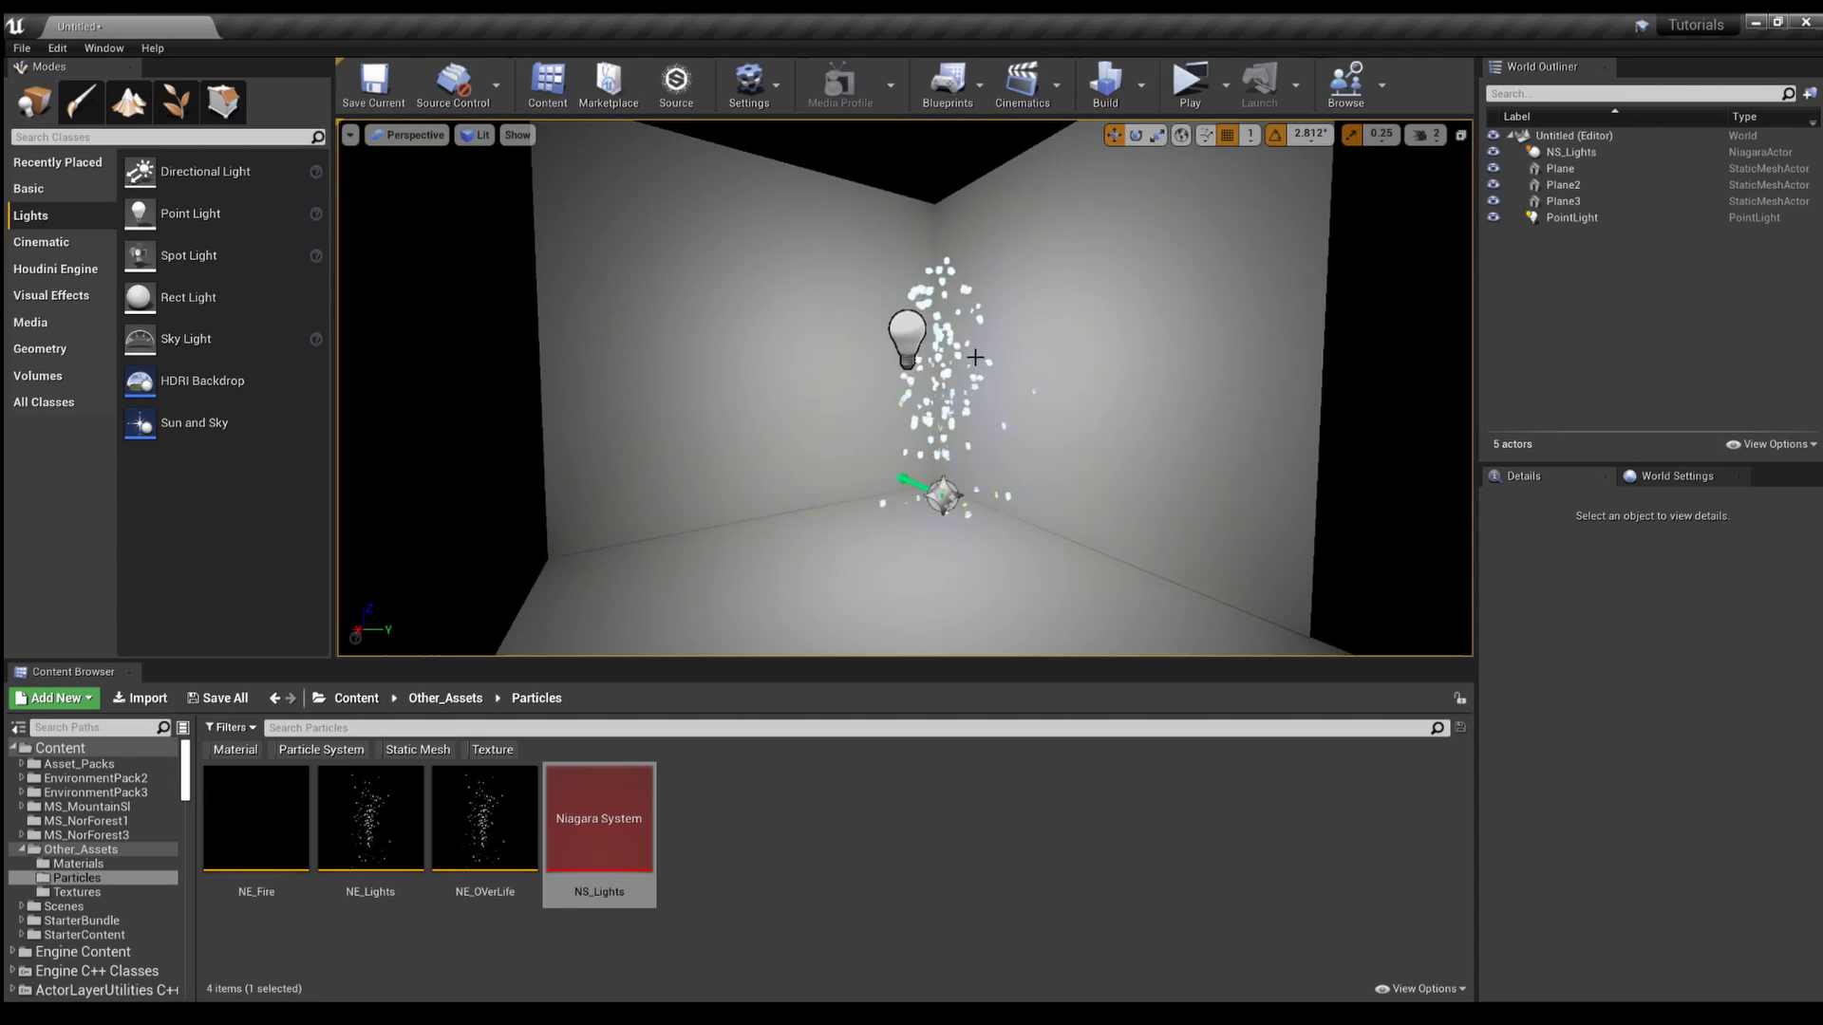
{"action": "left_click", "coordinate": [1493, 218]}
{"action": "mouse_move", "coordinate": [911, 427]}
{"action": "left_mouse_down"}
{"action": "mouse_move", "coordinate": [1007, 431]}
{"action": "mouse_move", "coordinate": [931, 414]}
{"action": "left_mouse_up"}
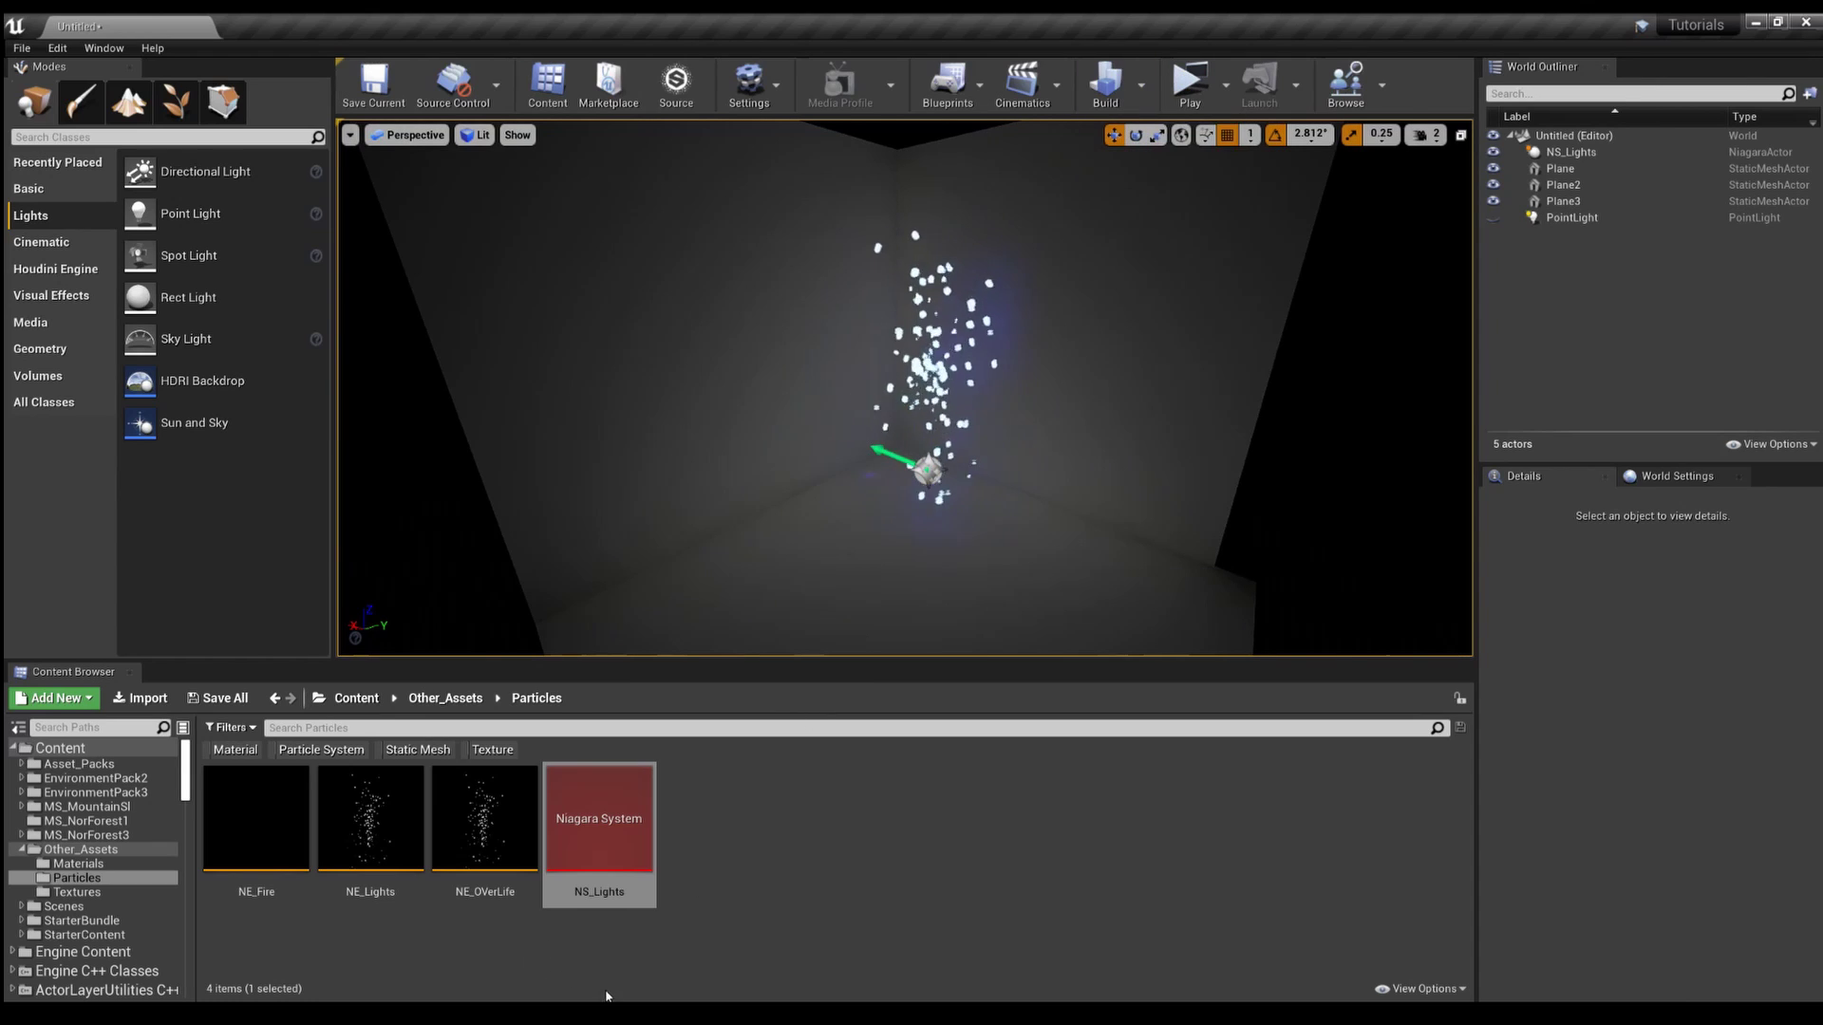
Step: Set the Light Renderer Color Add to X 0, Y 5, Z 20 and save NS_Lights
{"action": "double_click", "coordinate": [581, 843]}
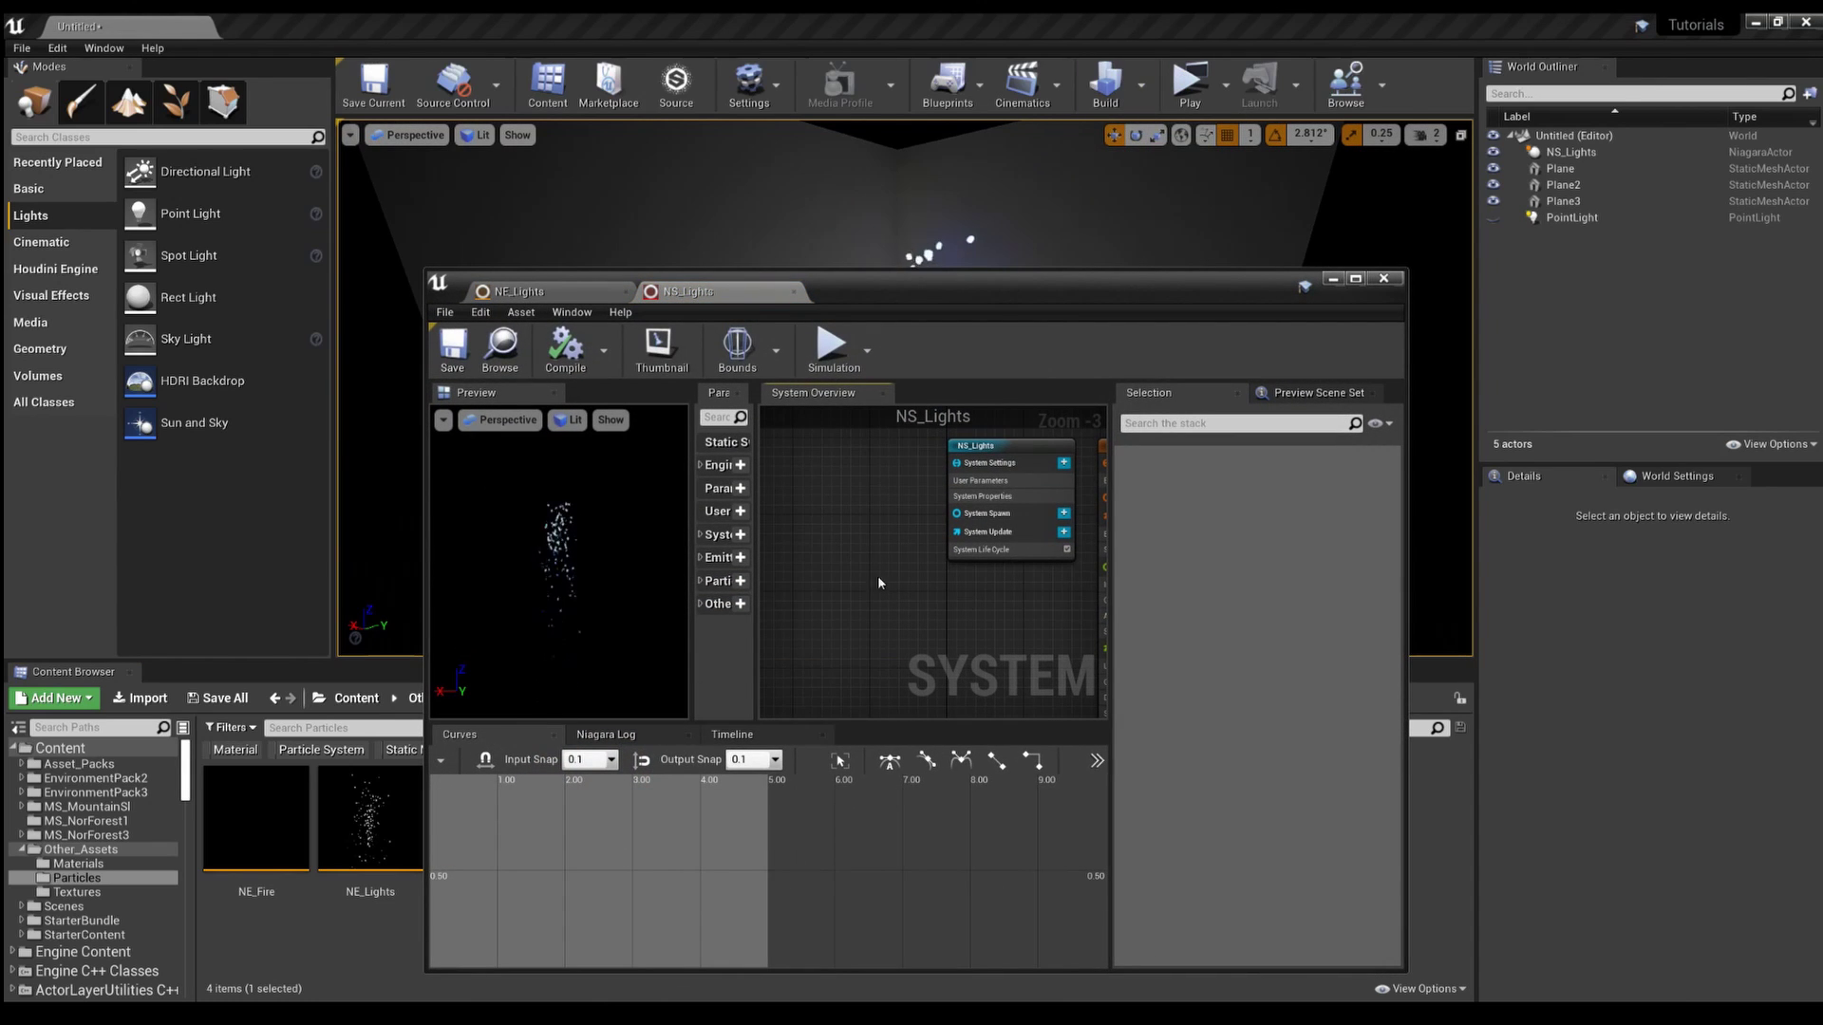
{"action": "left_click", "coordinate": [979, 614]}
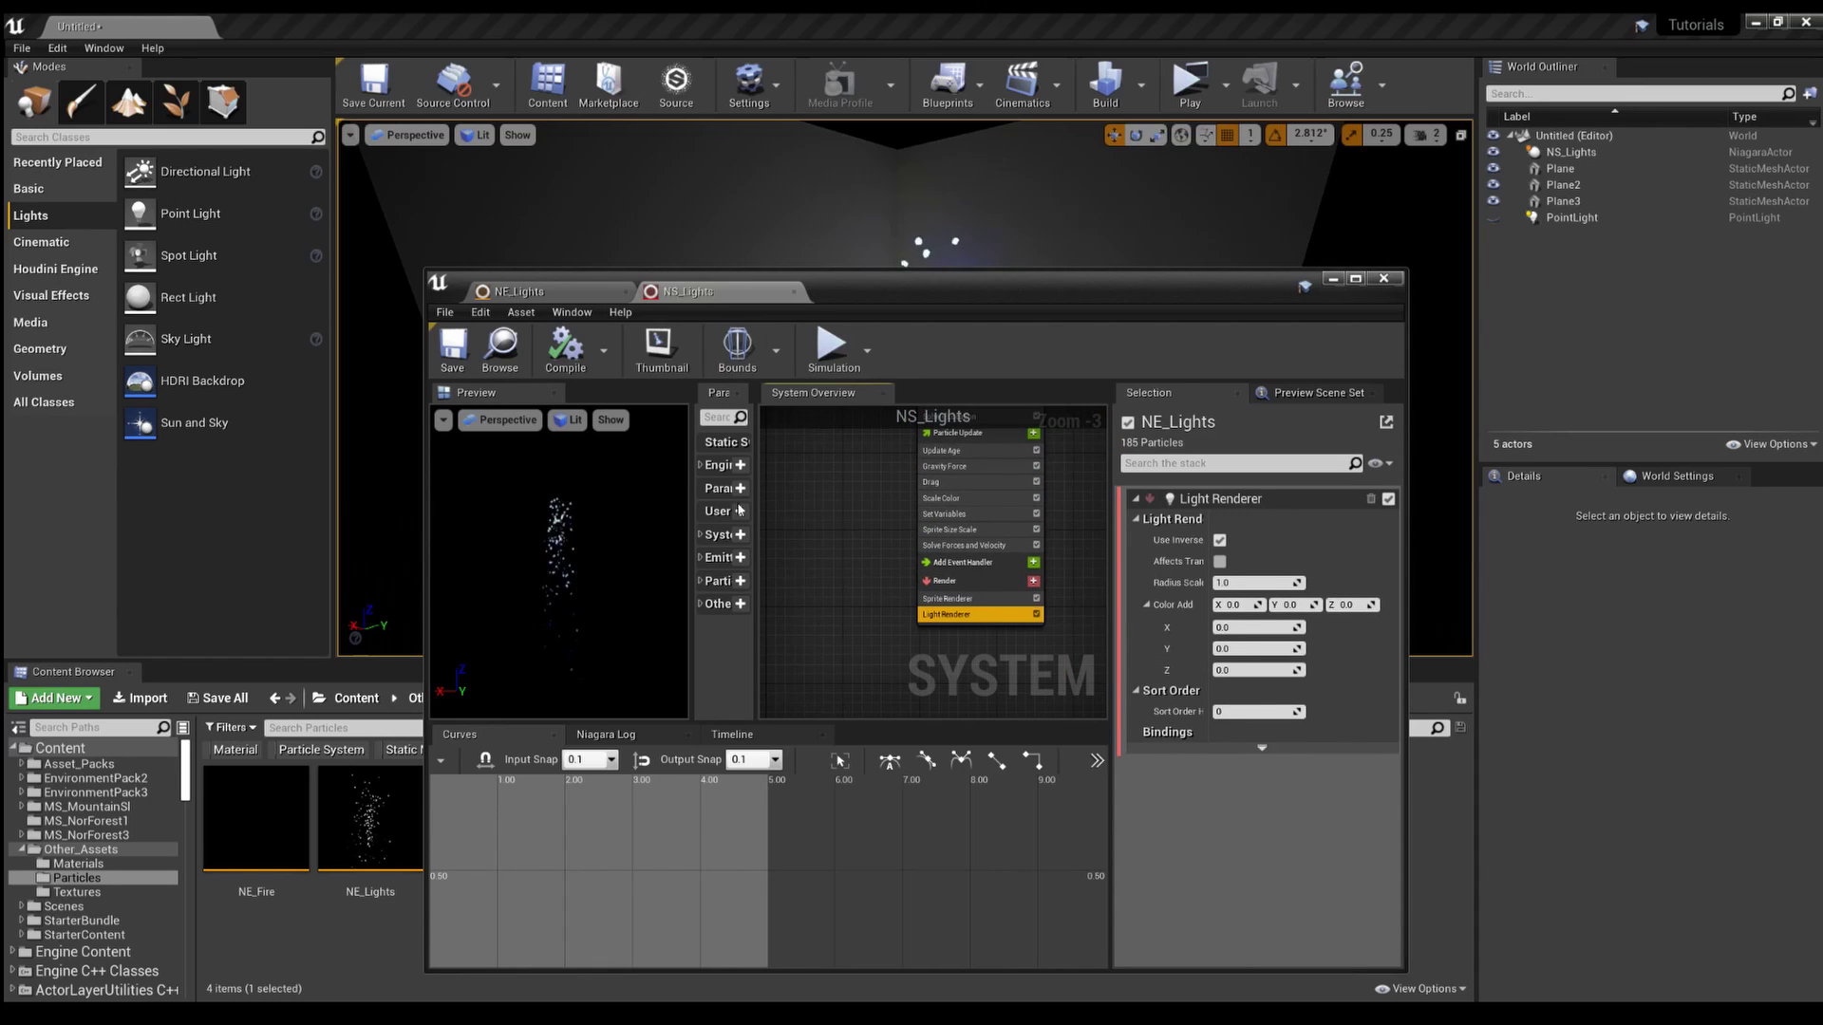
{"action": "left_click", "coordinate": [570, 292]}
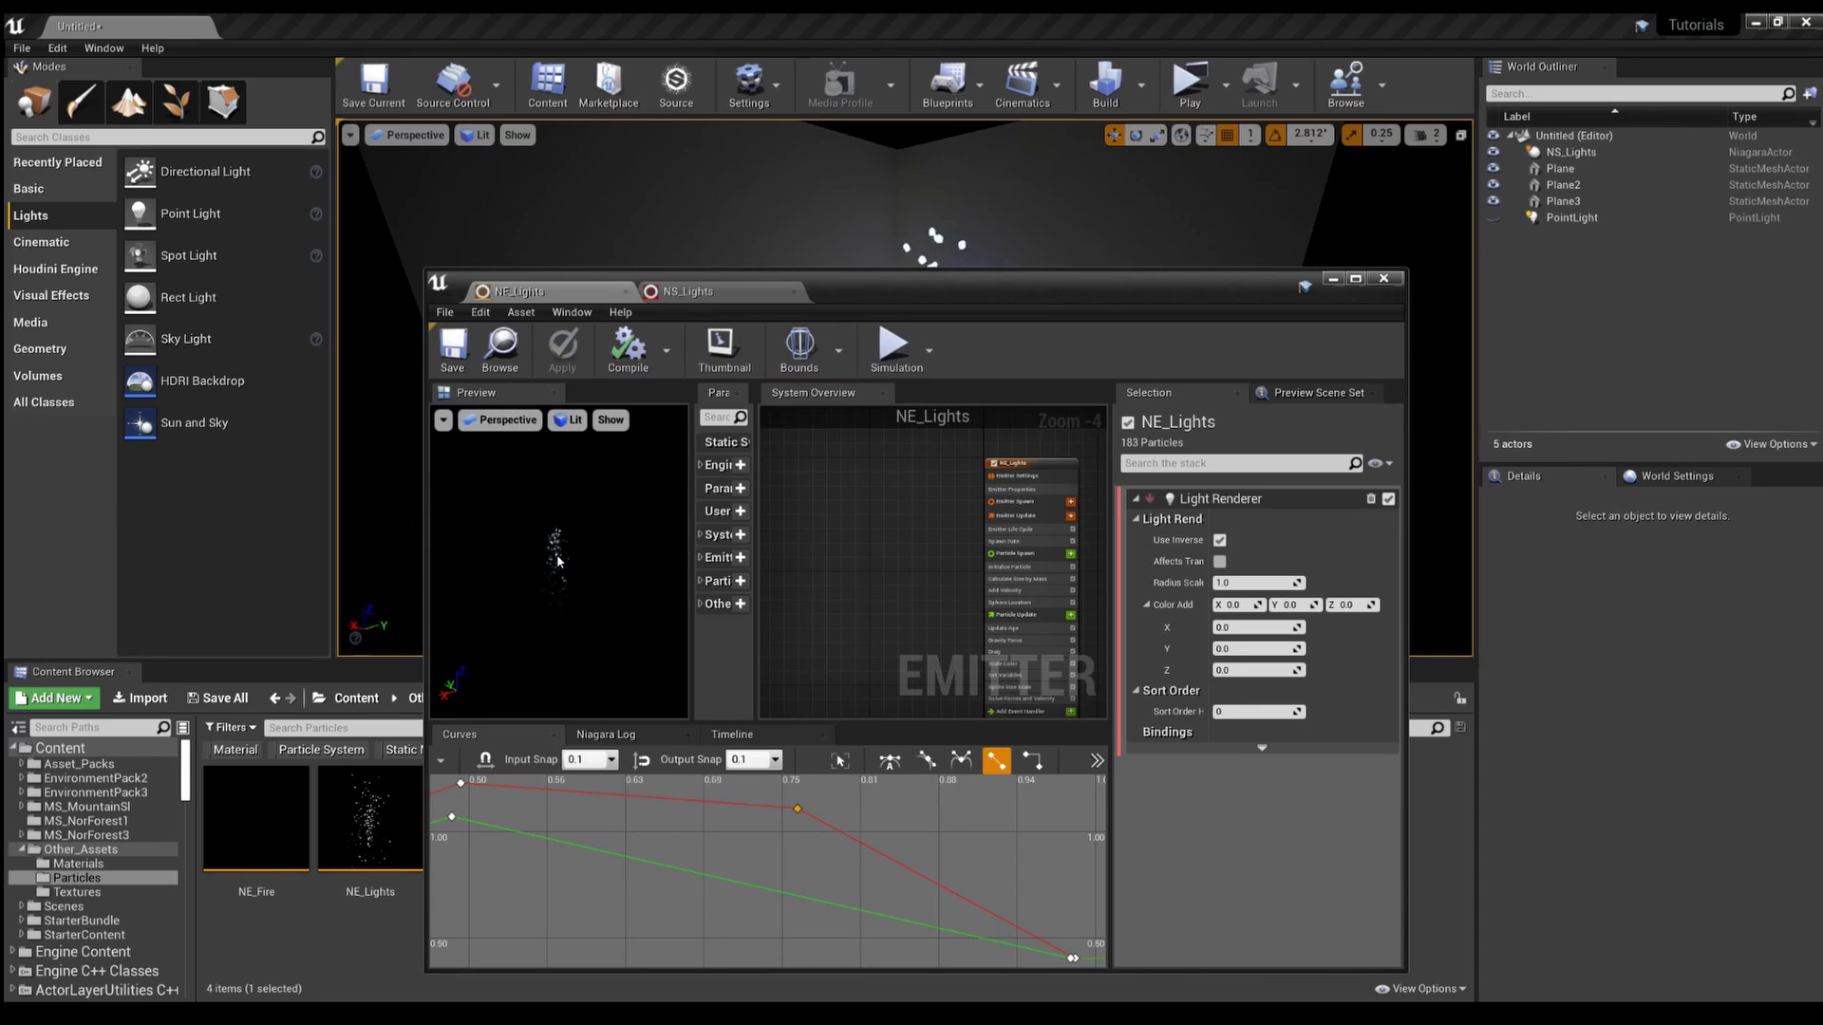
{"action": "left_click", "coordinate": [681, 294]}
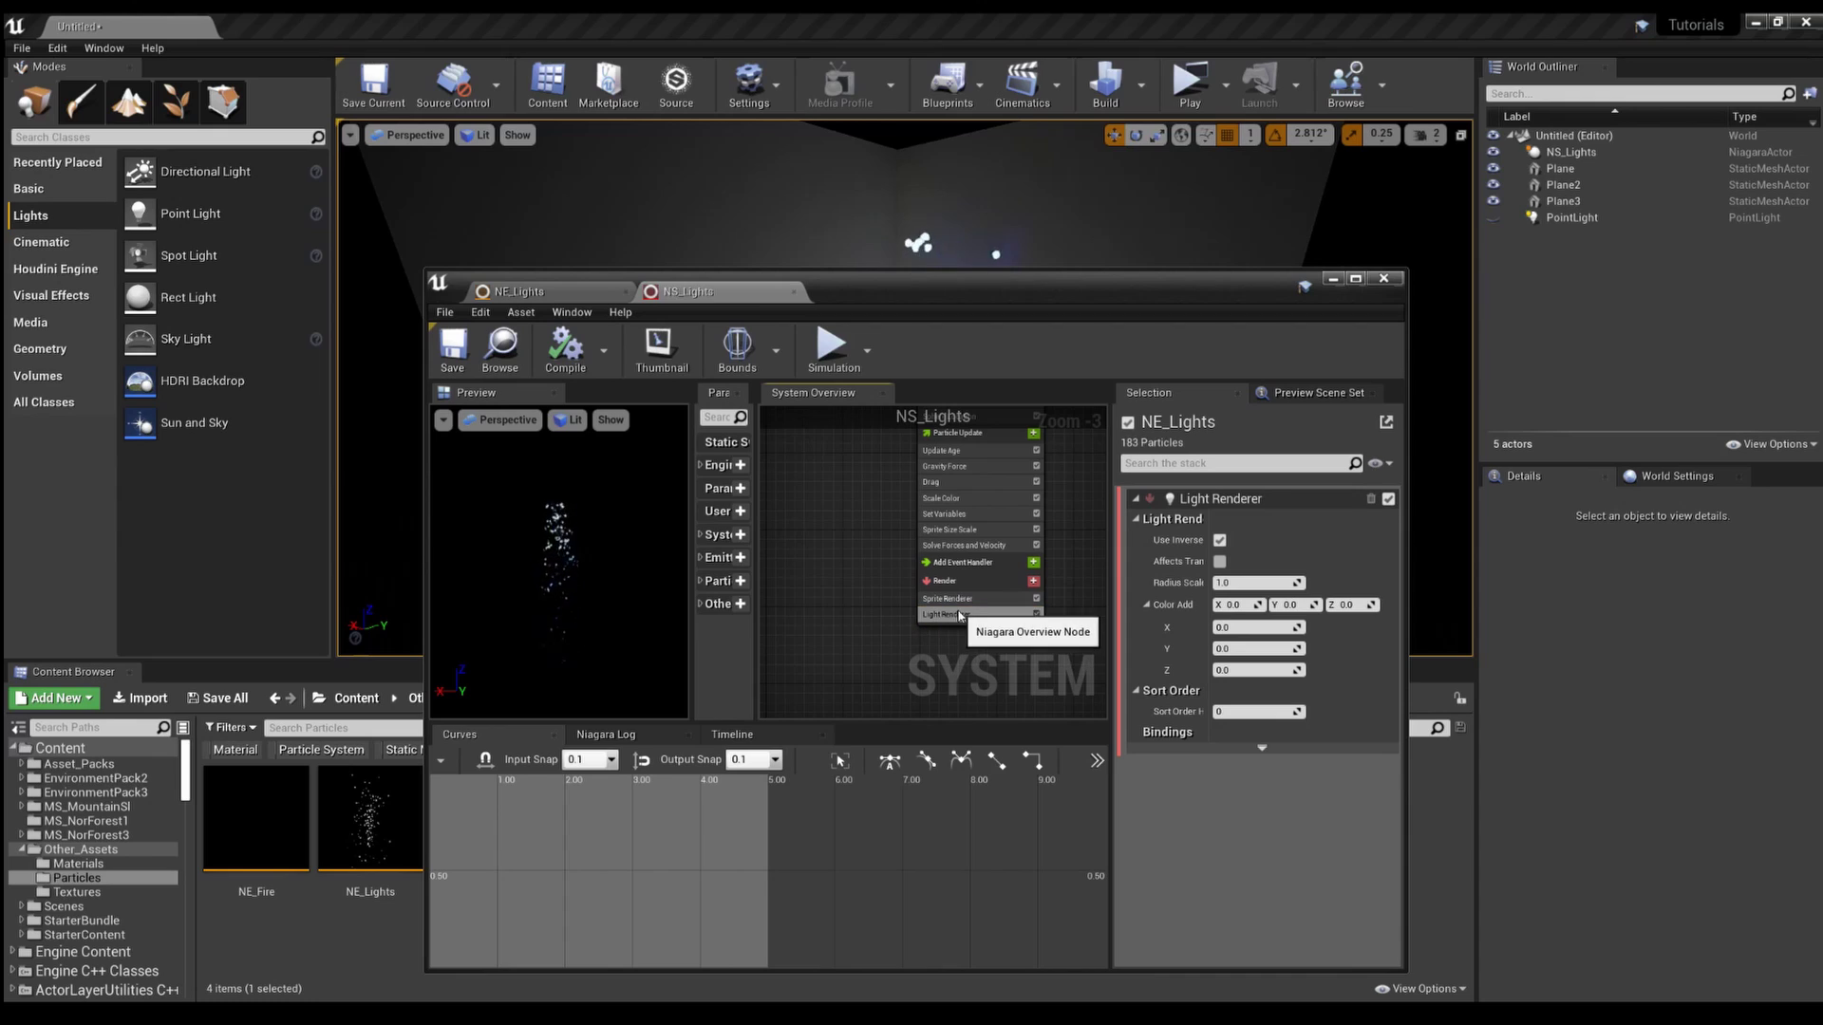
{"action": "left_click", "coordinate": [1346, 605]}
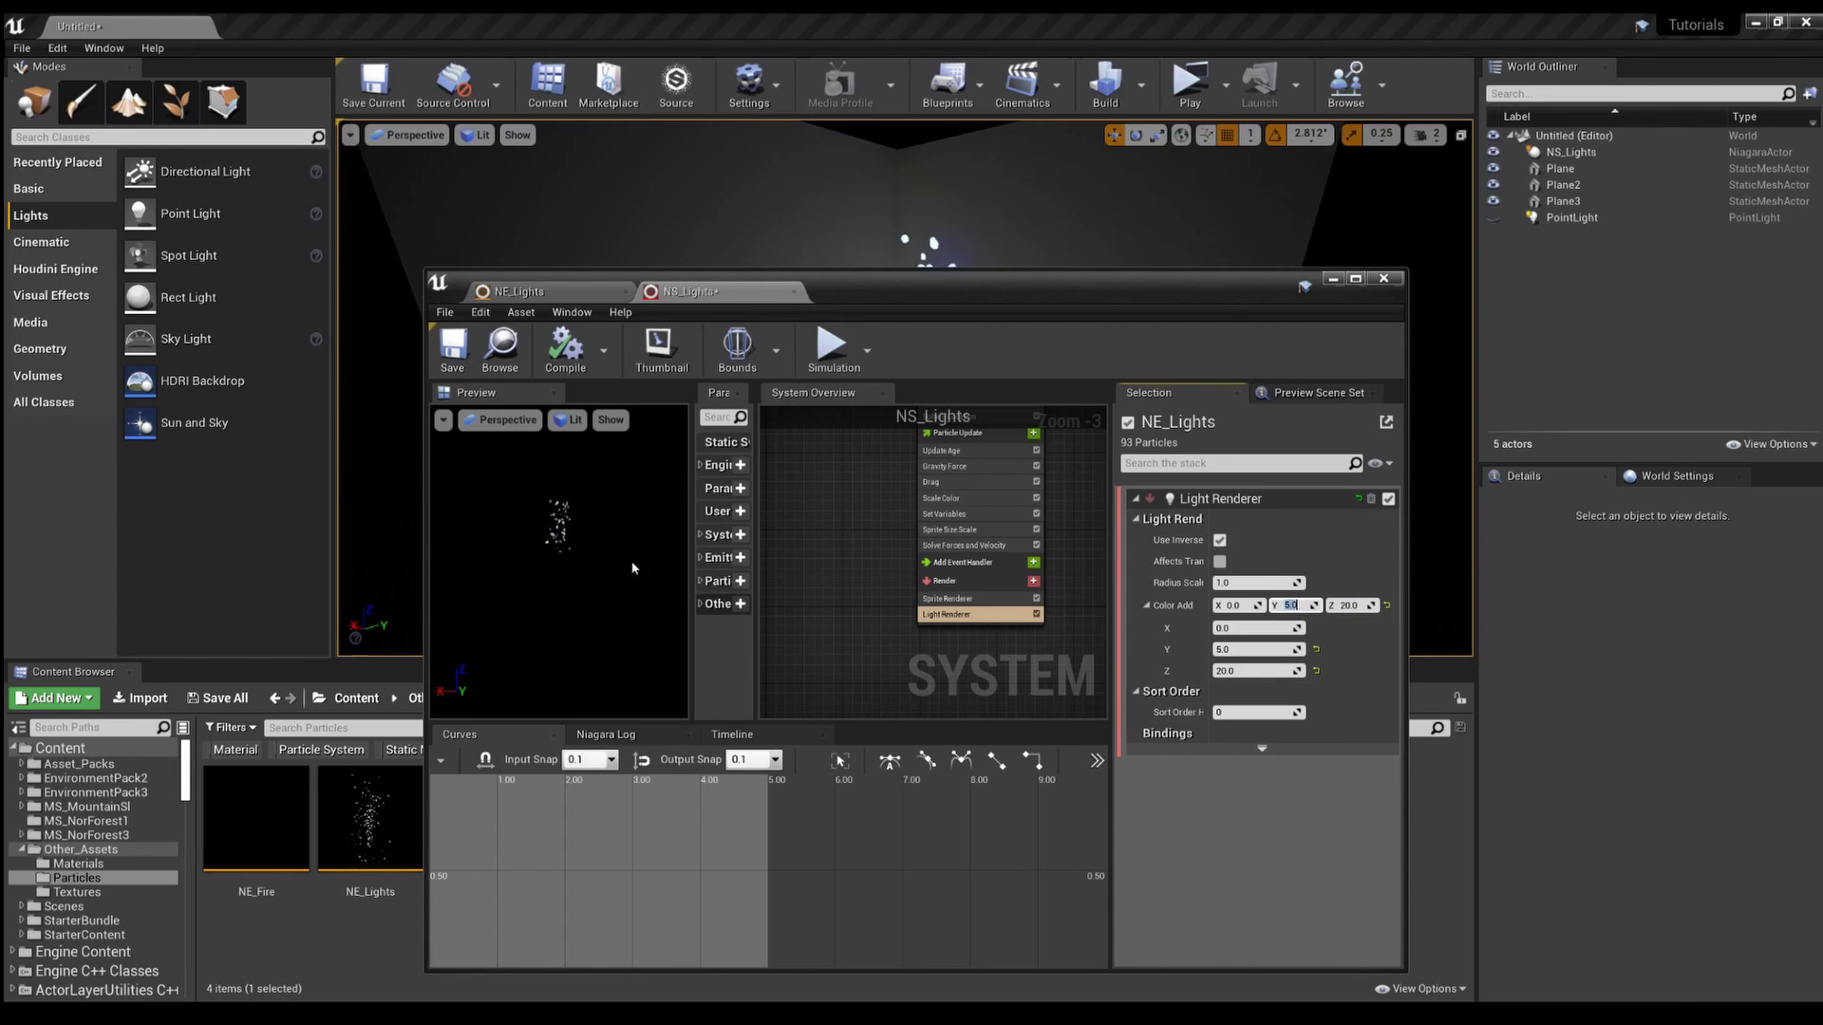
{"action": "left_click", "coordinate": [448, 352]}
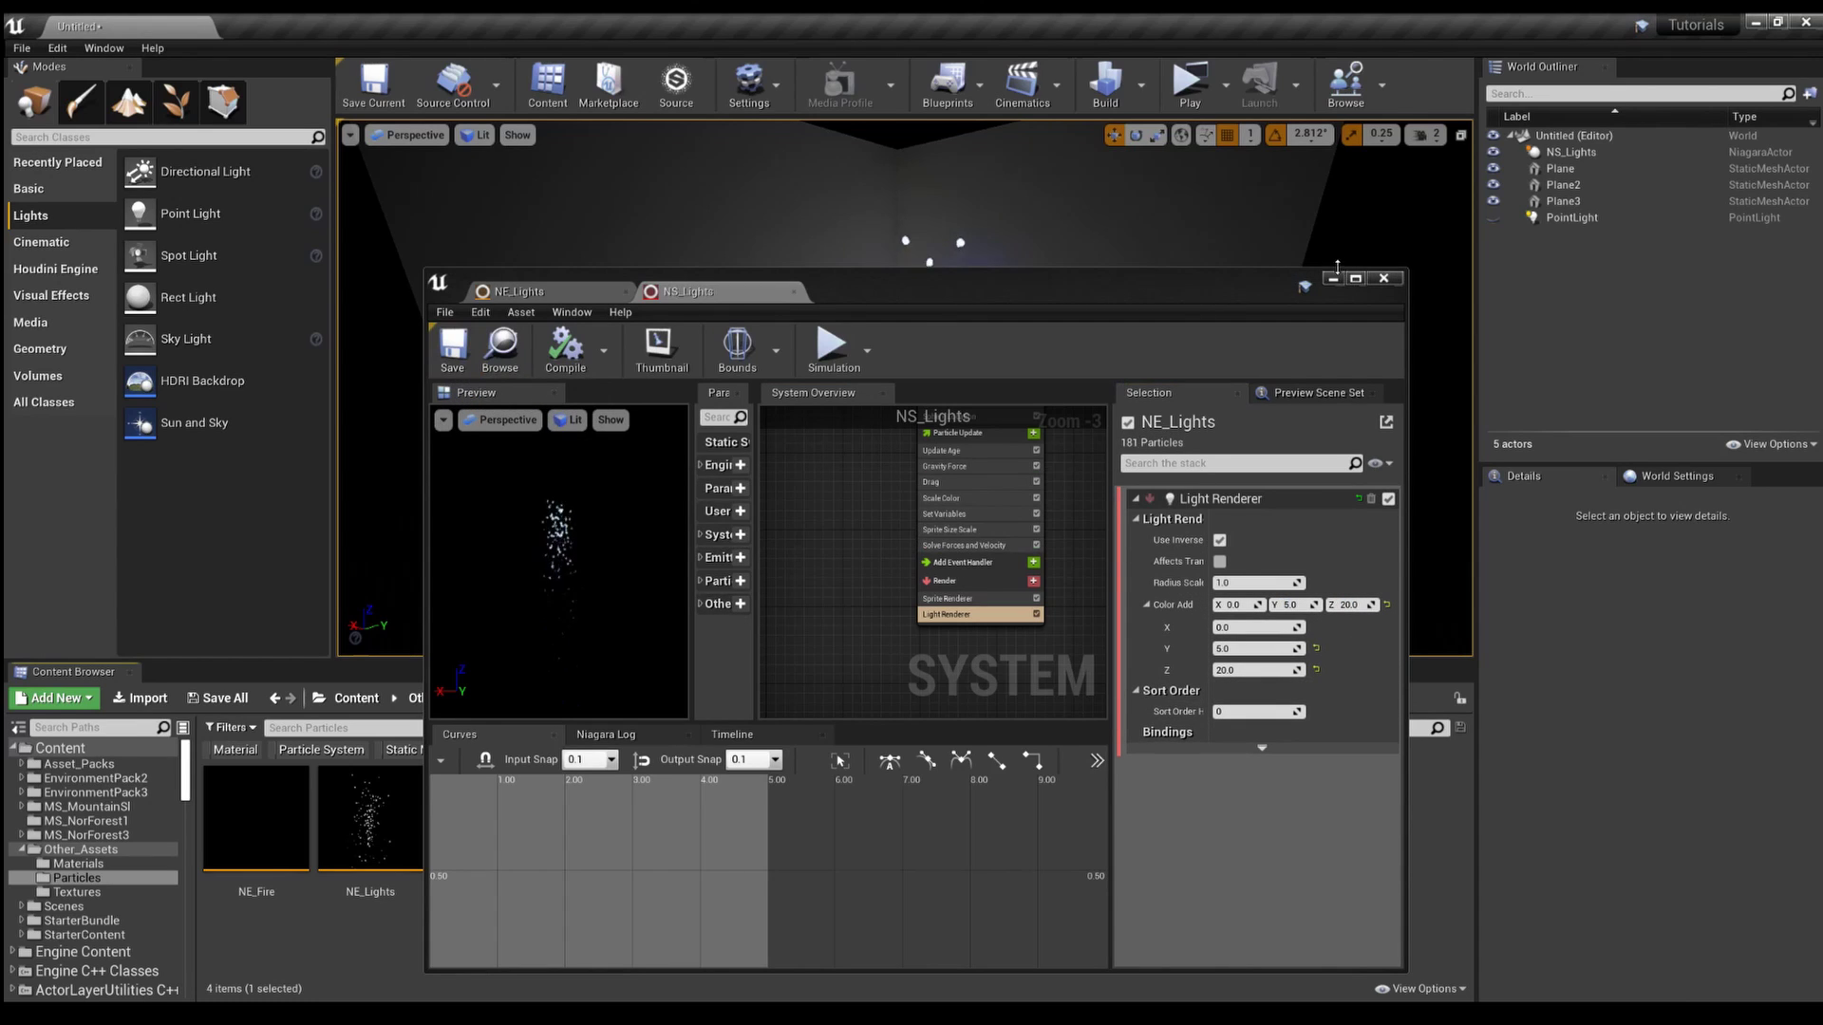
{"action": "left_click_drag", "start_coordinate": [1228, 291], "coordinate": [1070, 509]}
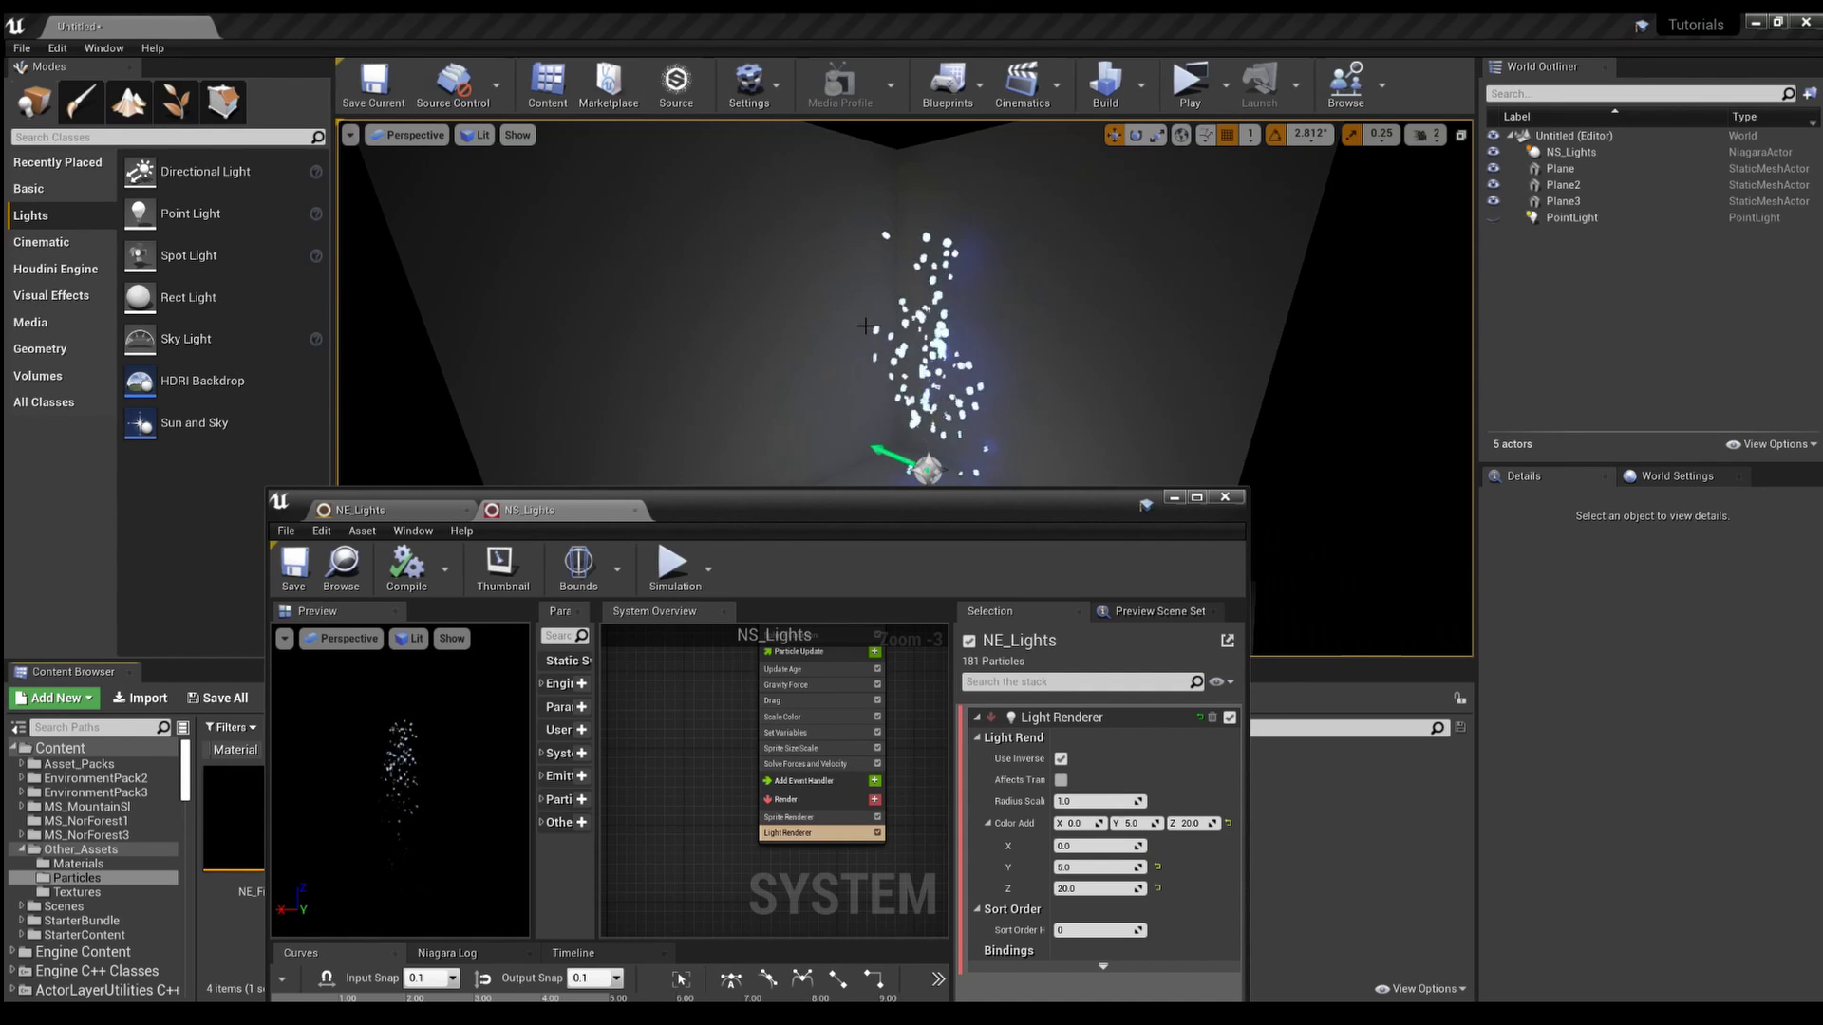
{"action": "left_click", "coordinate": [1174, 497]}
{"action": "left_click_drag", "start_coordinate": [1174, 497], "coordinate": [1025, 429], "text": "alt"}
{"action": "double_click", "coordinate": [607, 816]}
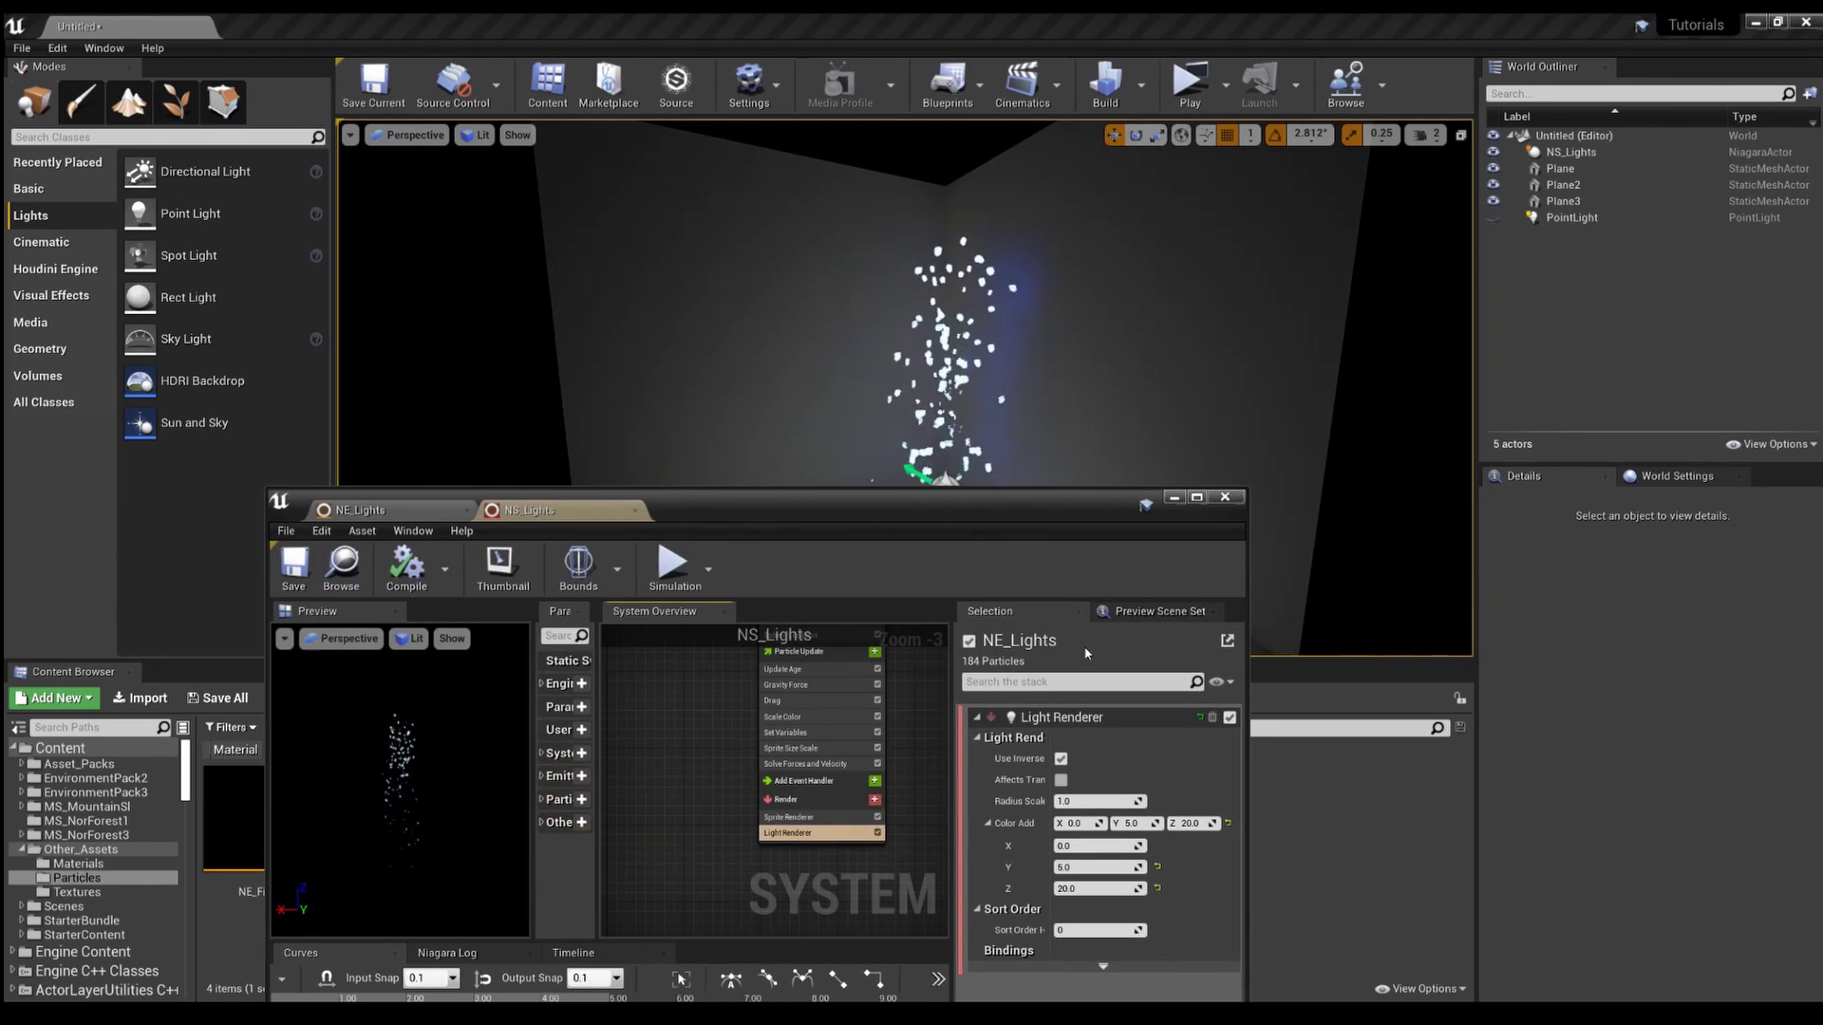
{"action": "left_click_drag", "start_coordinate": [1008, 521], "coordinate": [1121, 350]}
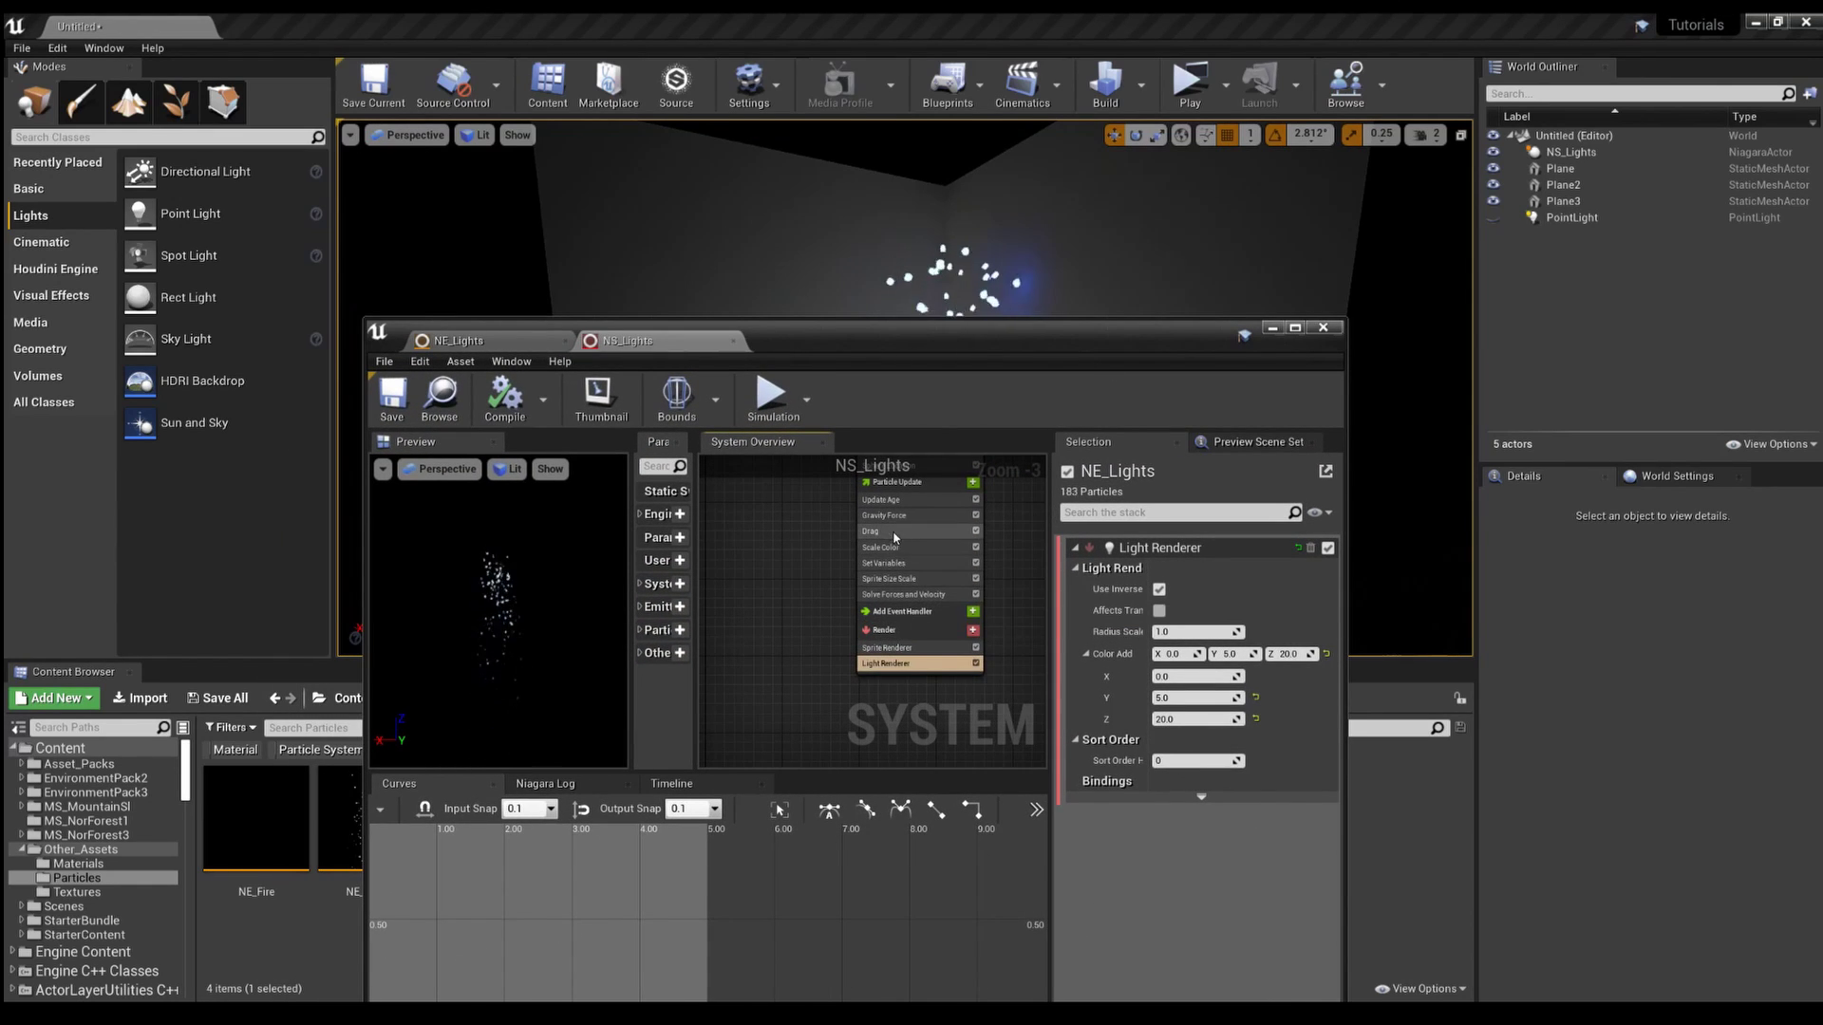
Step: Lower Particles.LightRadius in Set Variables from 100 to 50, save, and return to the level
{"action": "scroll", "coordinate": [921, 588], "scroll_direction": "up", "scroll_amount": 2}
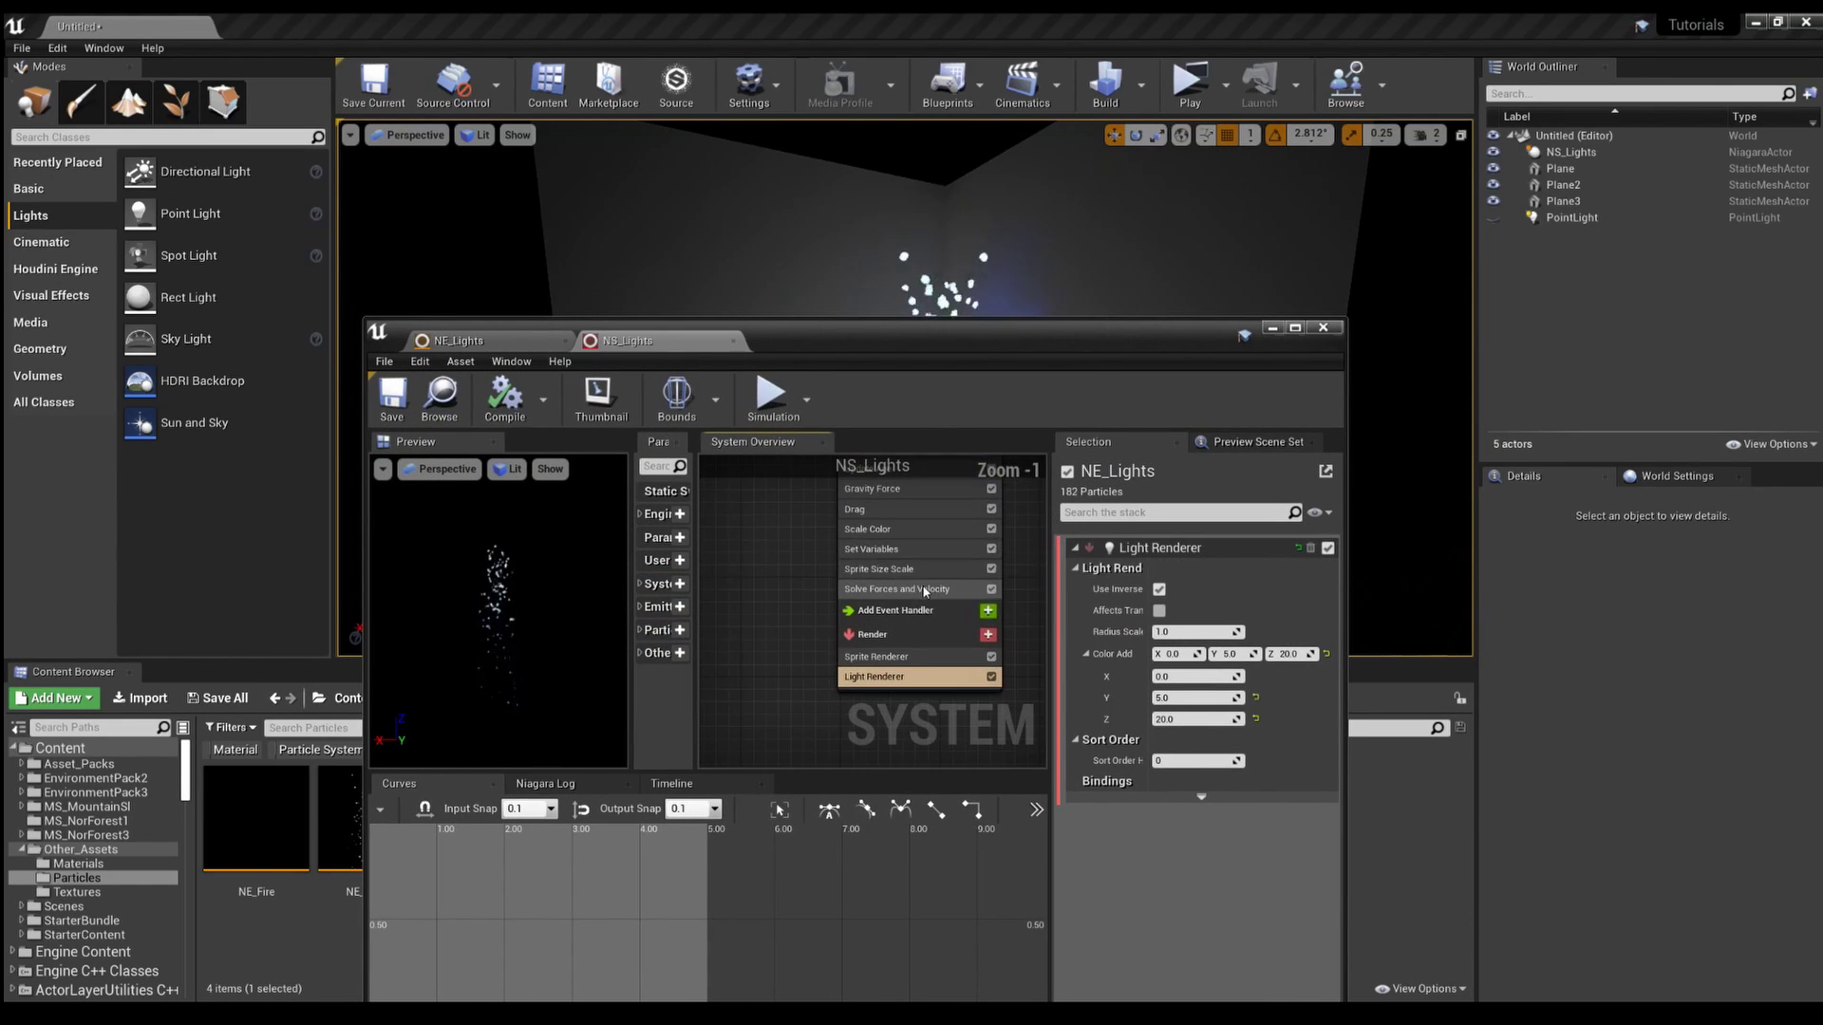
{"action": "left_click", "coordinate": [915, 548]}
{"action": "left_click", "coordinate": [1178, 567]}
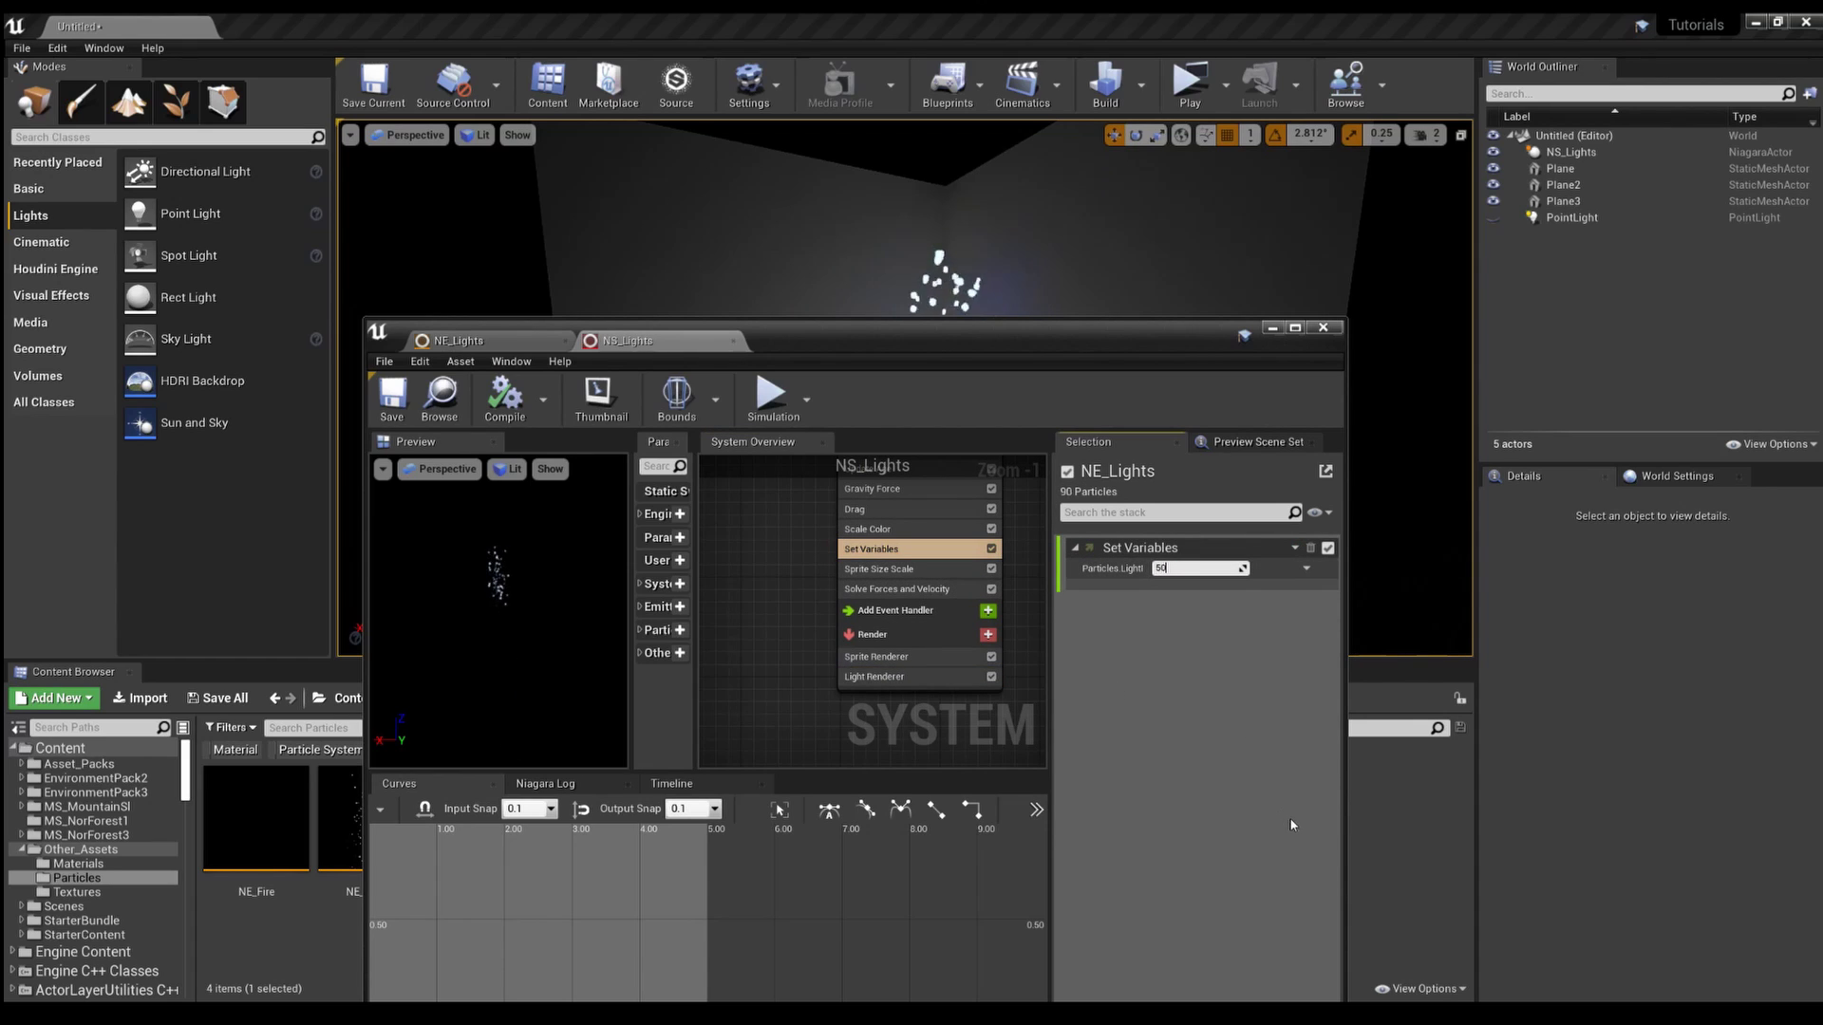
{"action": "left_click", "coordinate": [392, 394]}
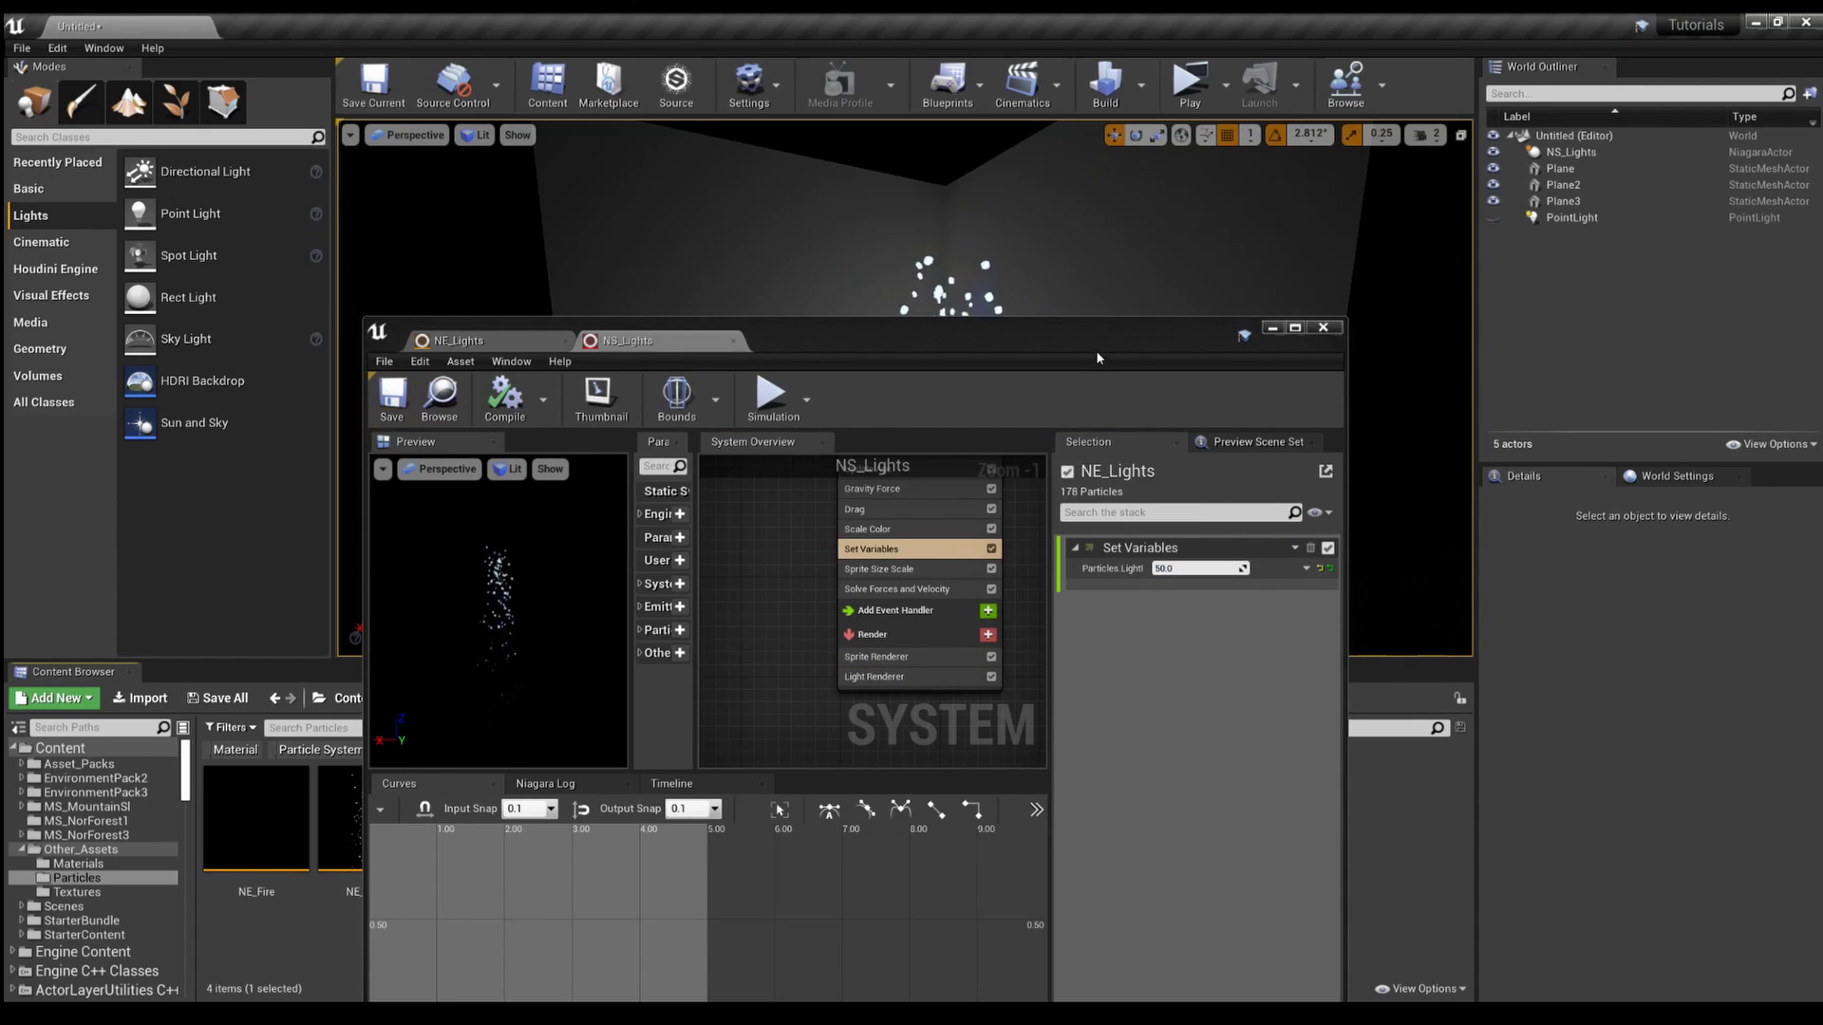
{"action": "left_click_drag", "start_coordinate": [1095, 350], "coordinate": [1071, 381]}
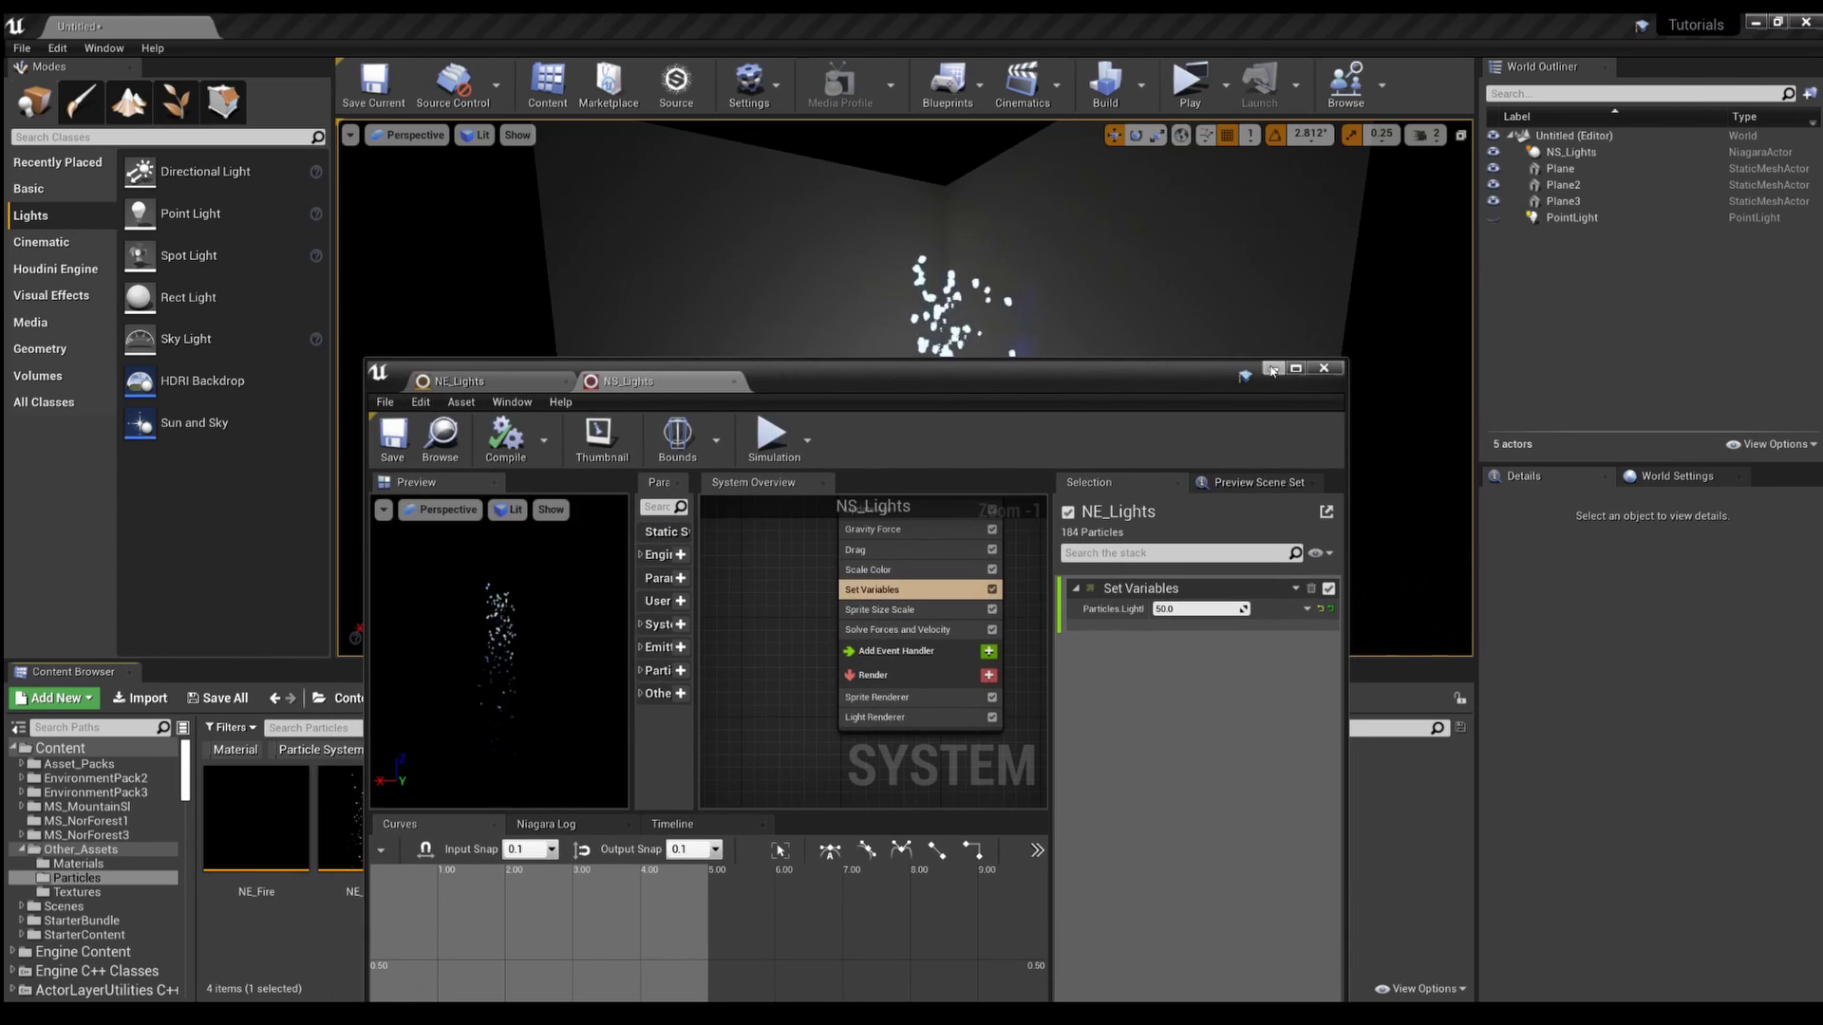
{"action": "left_click", "coordinate": [1273, 368]}
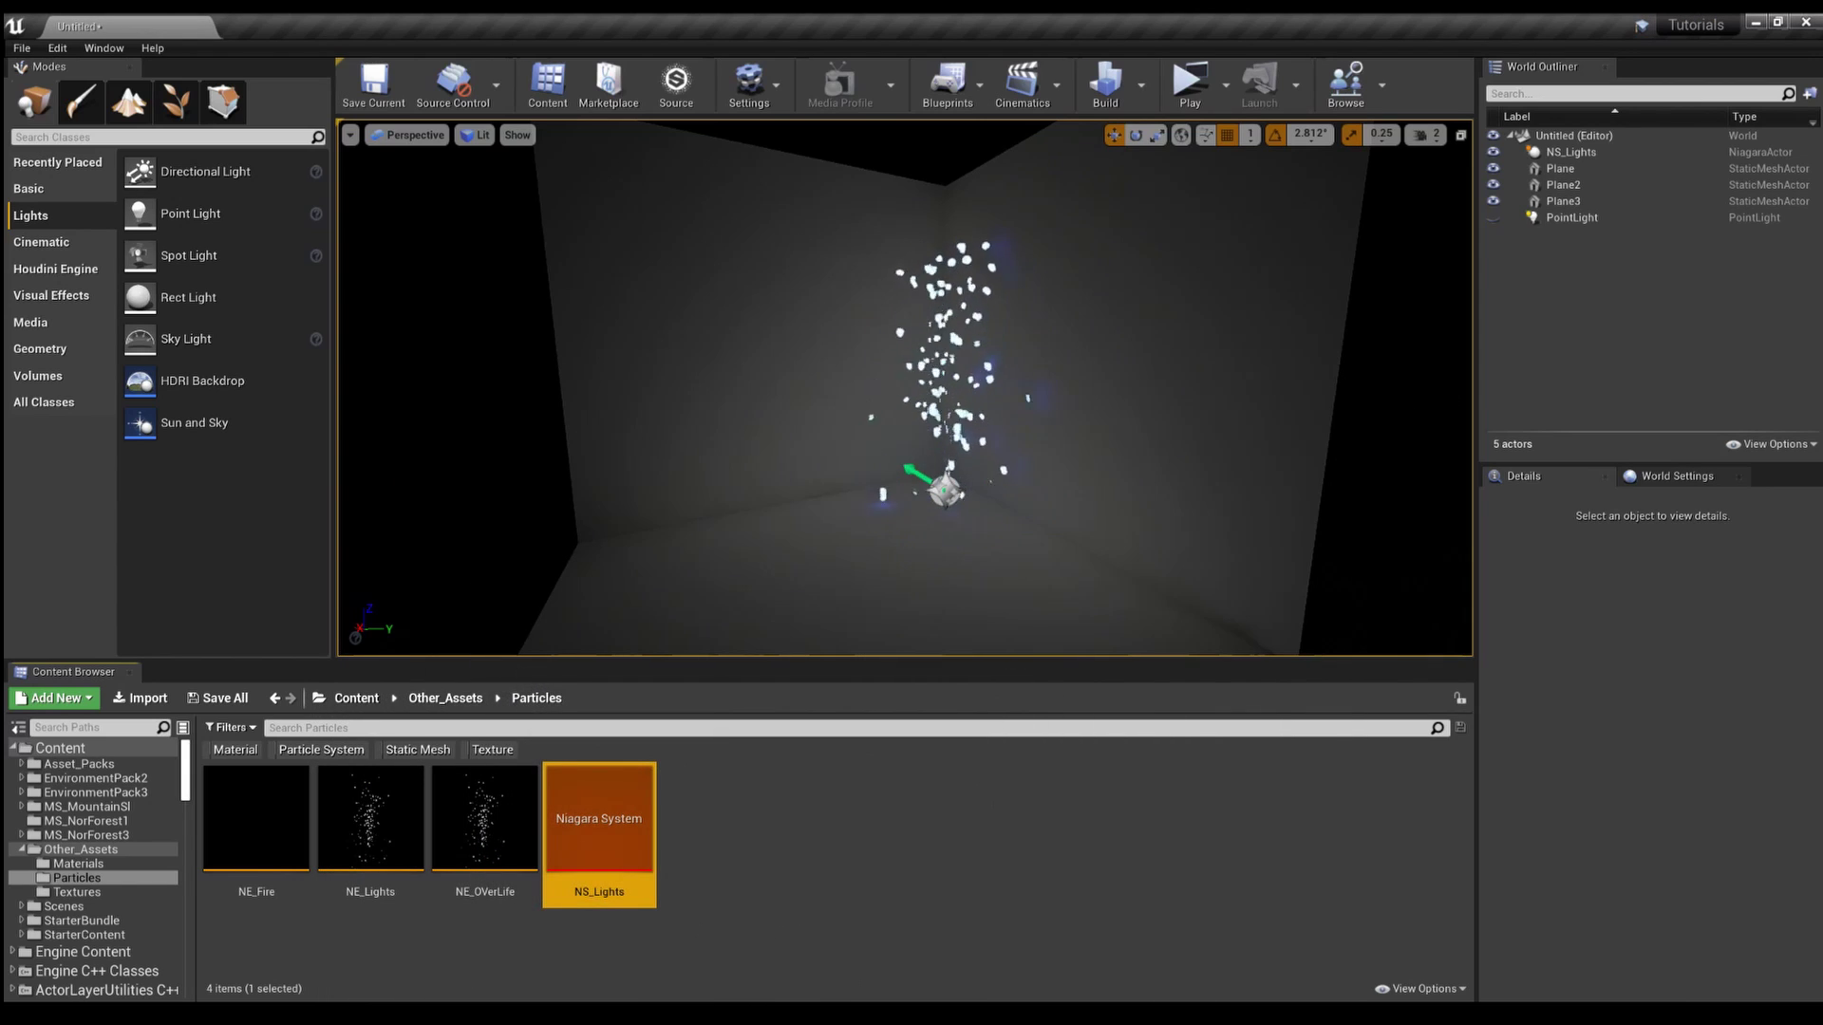